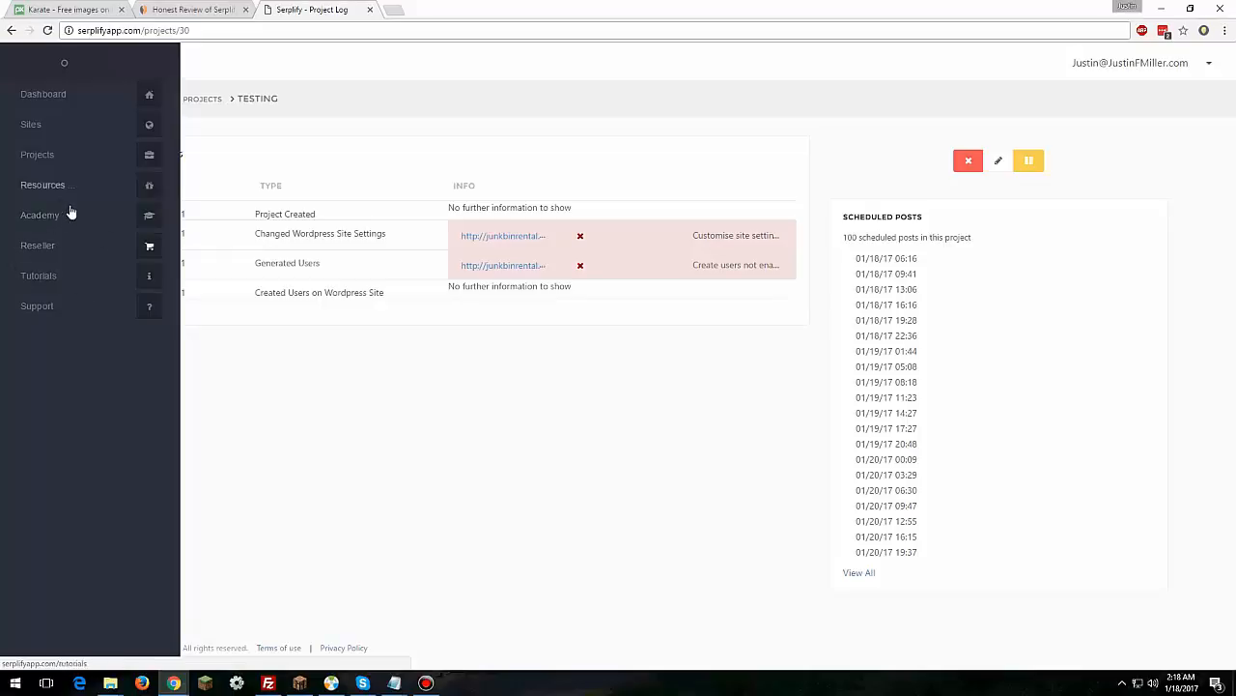
Step: Look over the Resources and Bonuses page and examine the URL, username and password settings of the junkbinrental.net site
left_click(60, 188)
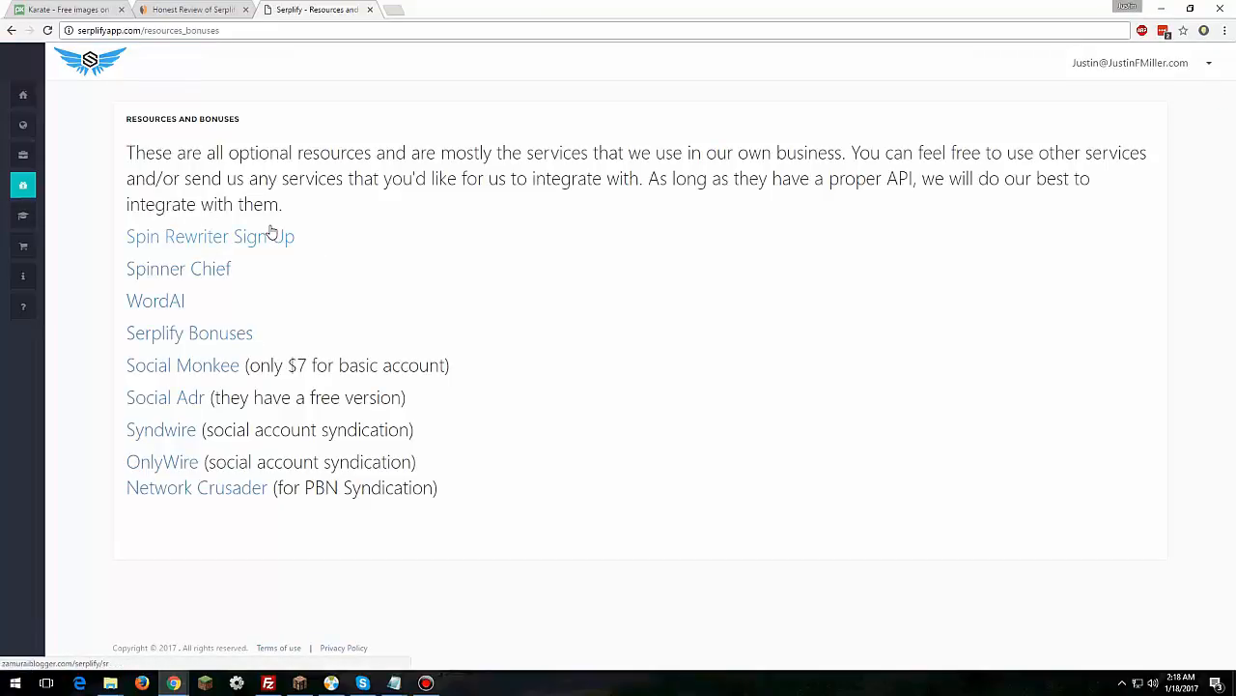
mouse_move(49, 199)
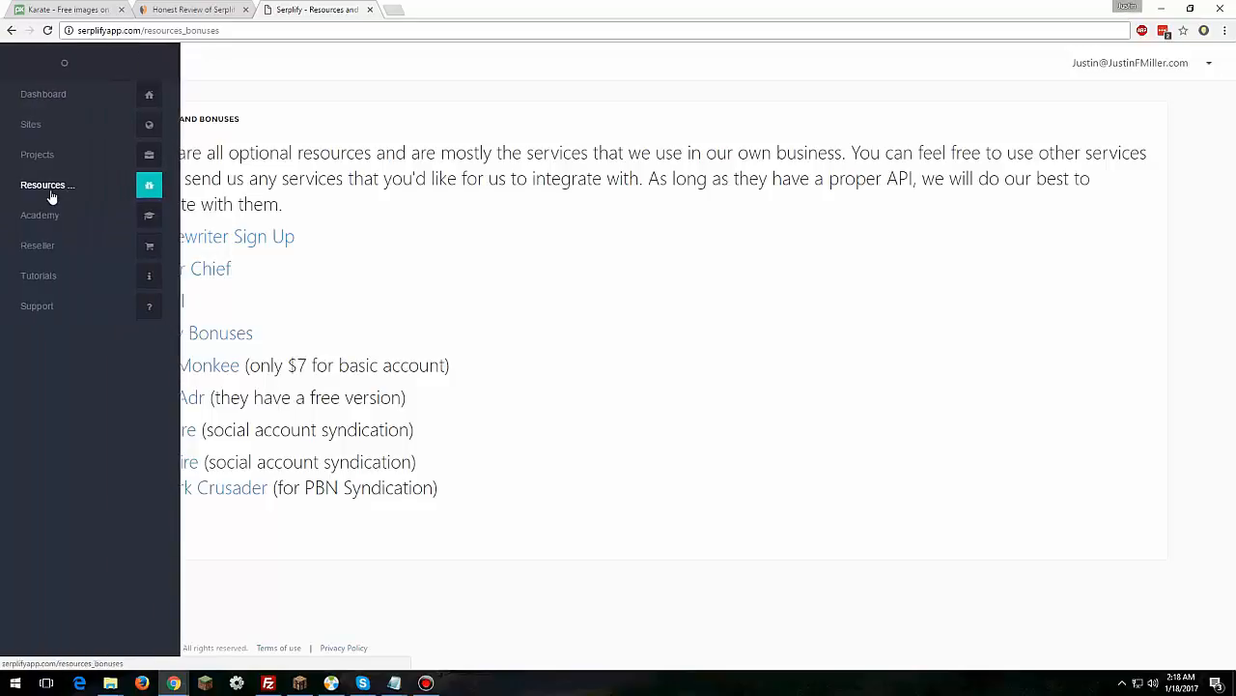
left_click(41, 126)
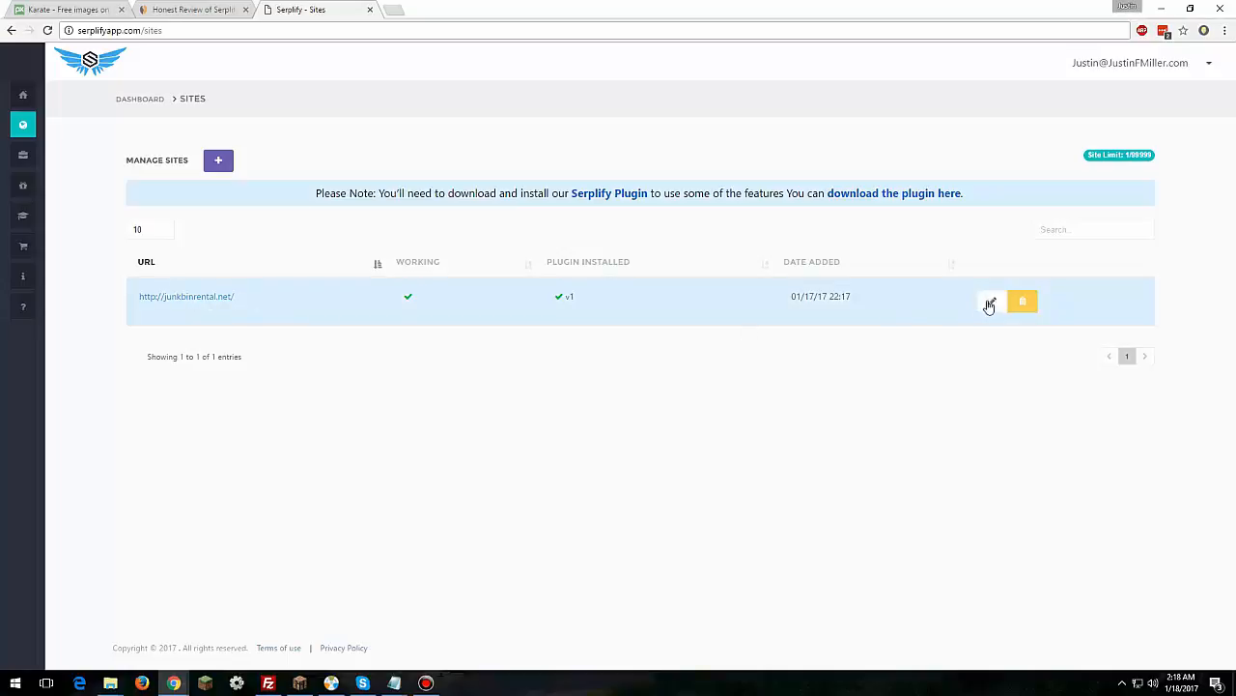
left_click(989, 305)
left_click(207, 296)
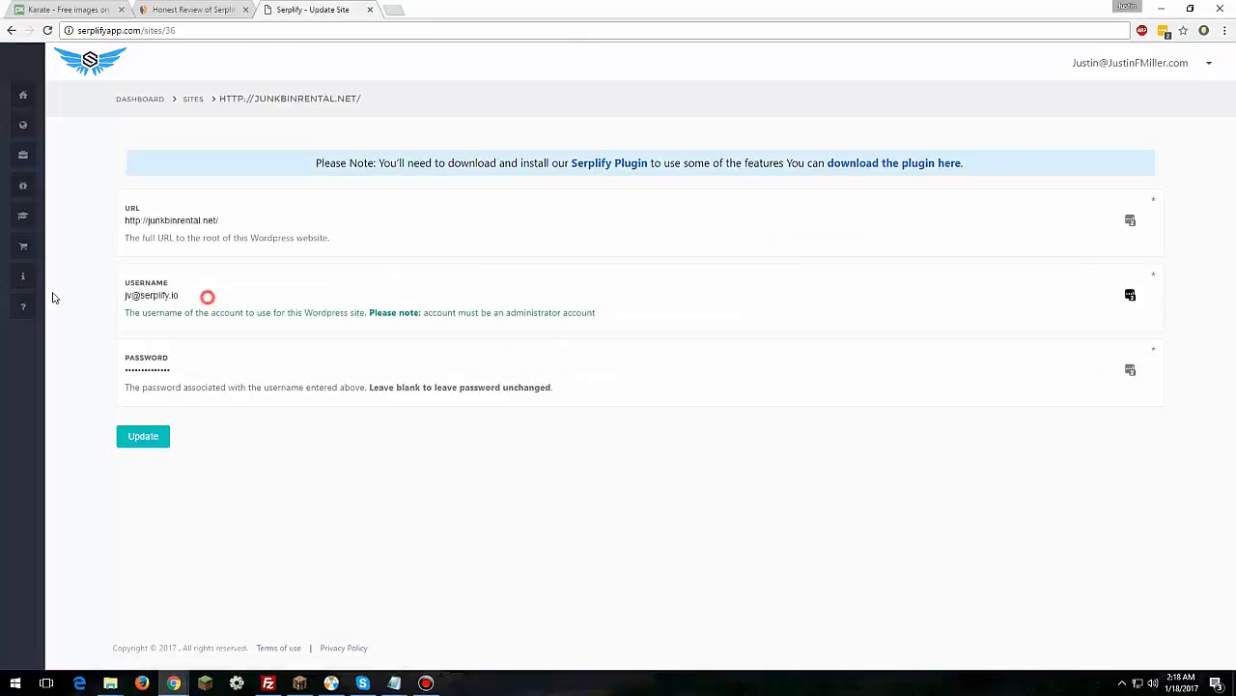
left_click(190, 367)
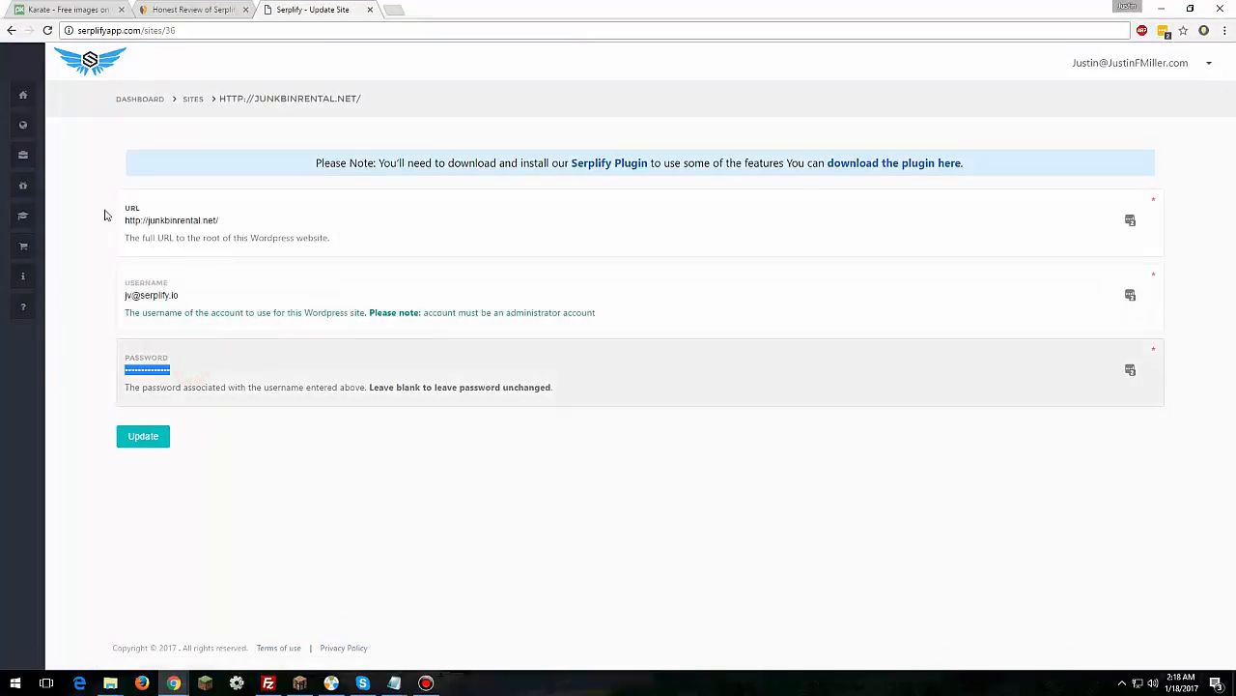
left_click(232, 220)
left_click(249, 221)
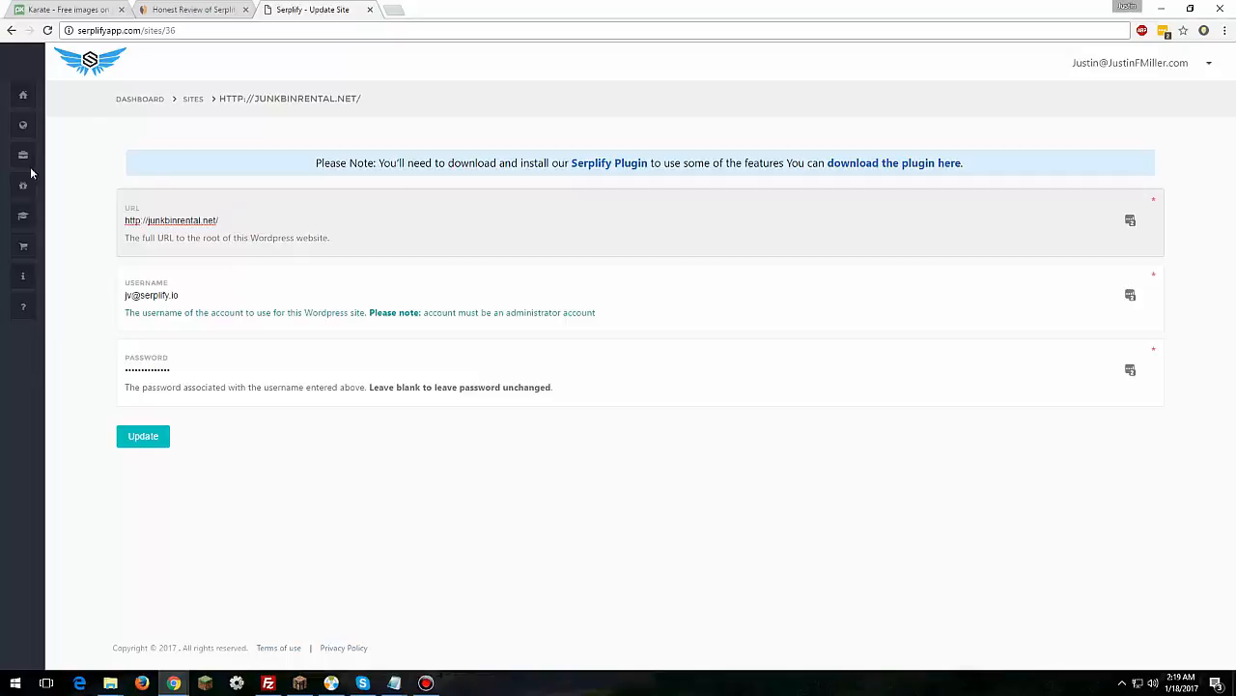
Step: Start a new project, name it Youtube and continue to its site selection
left_click(32, 124)
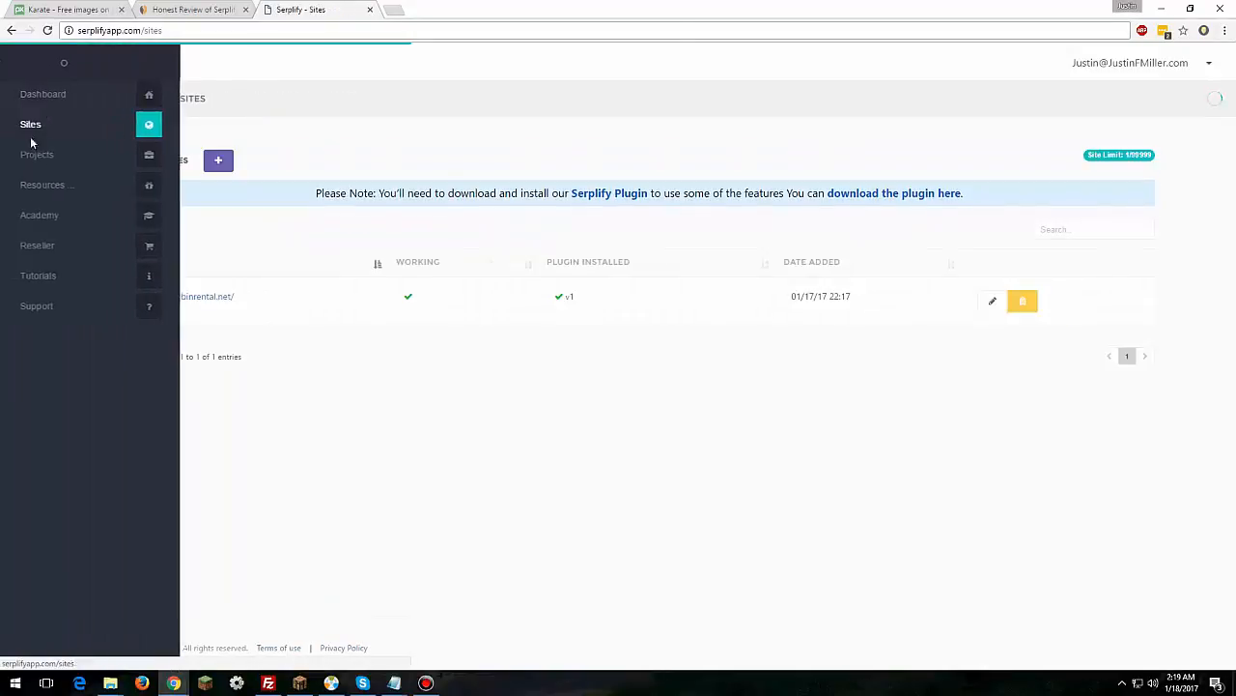
left_click(36, 153)
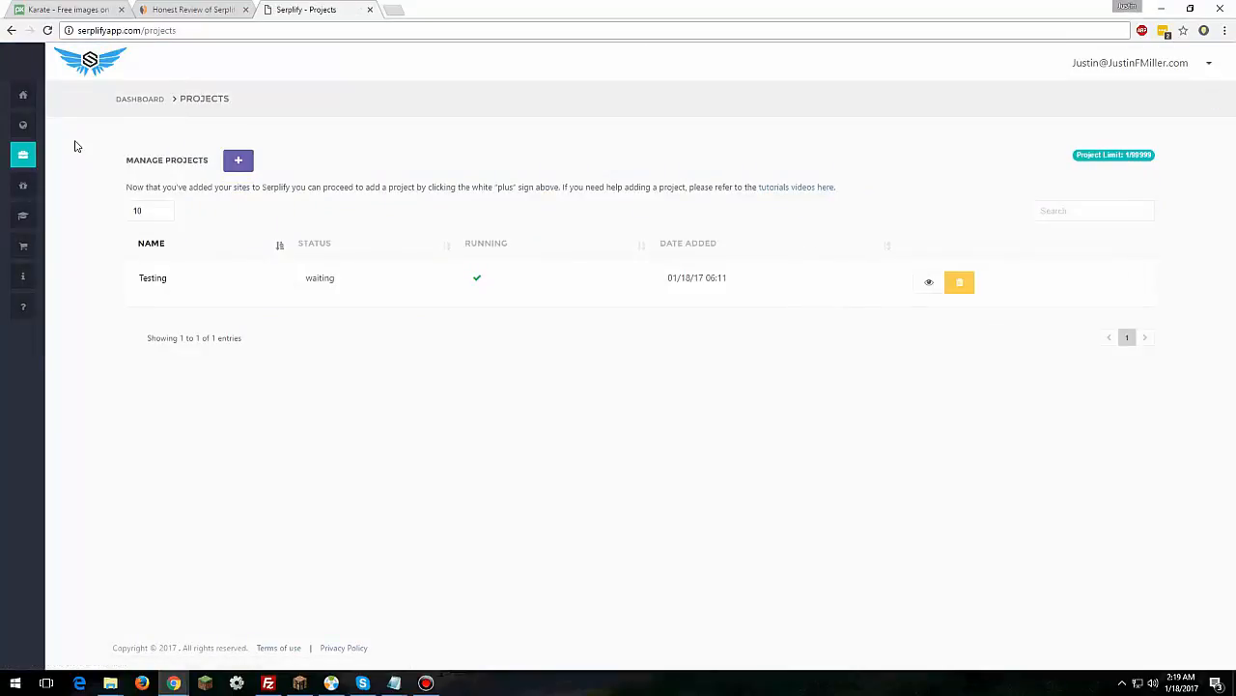
left_click(238, 160)
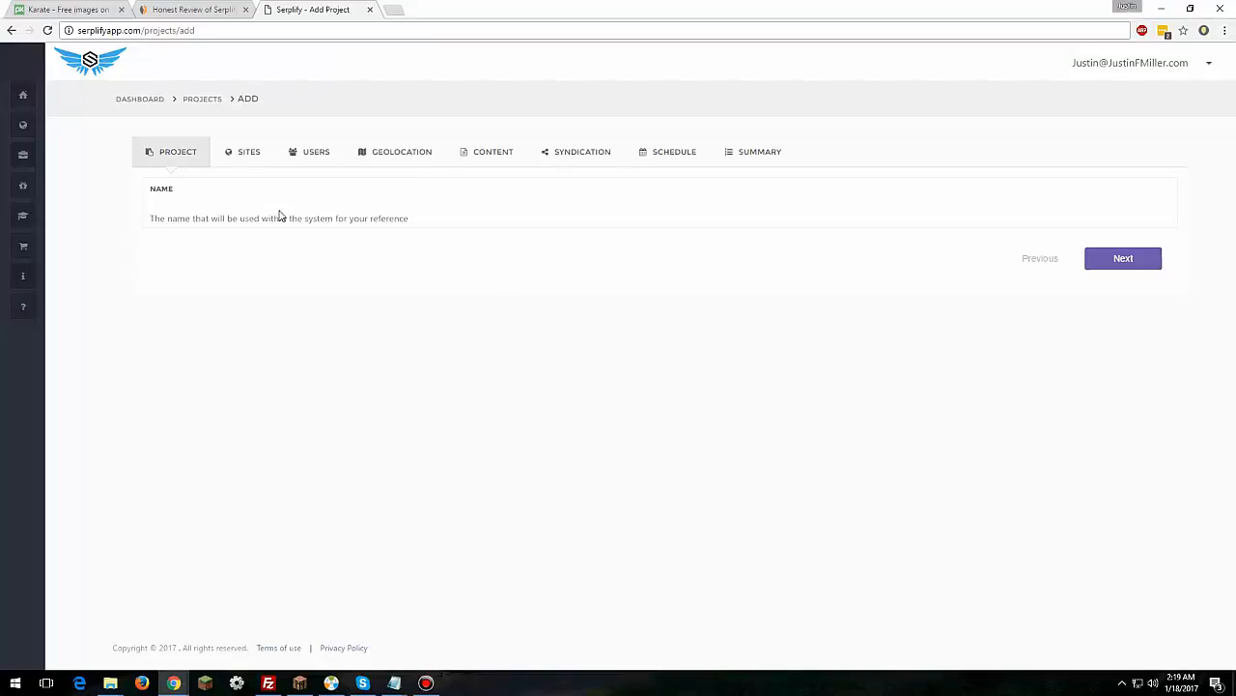
left_click(217, 192)
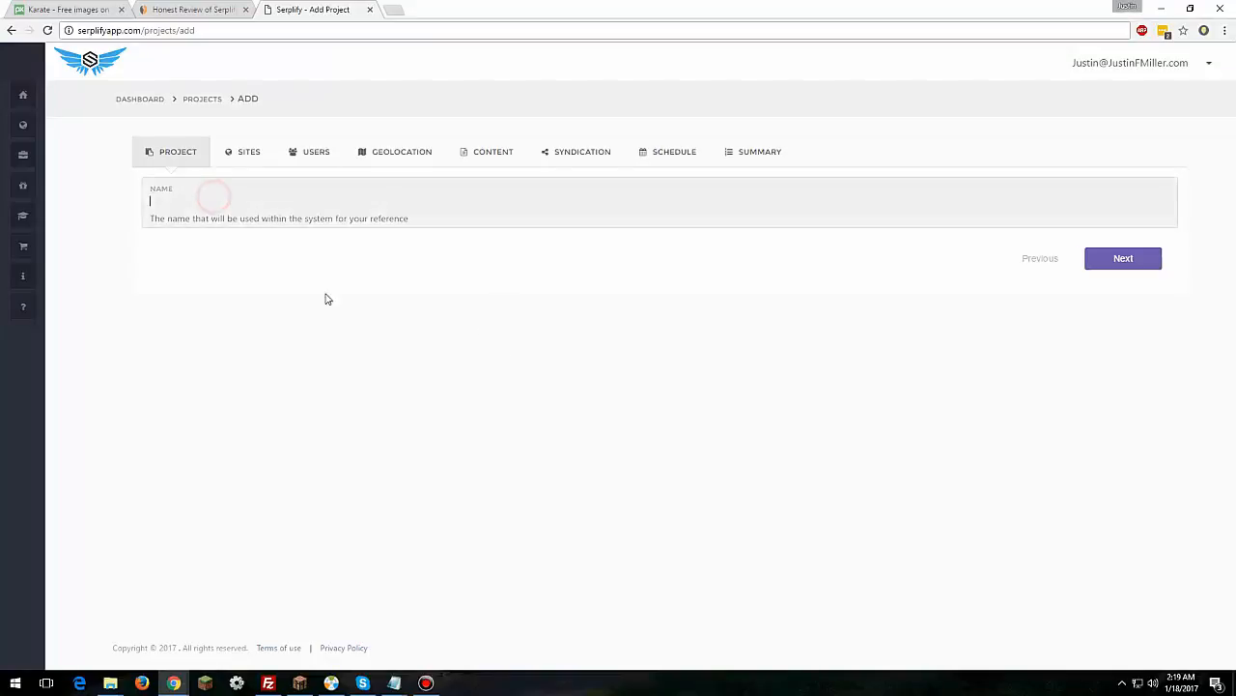
left_click(254, 205)
left_click(255, 199)
left_click(195, 362)
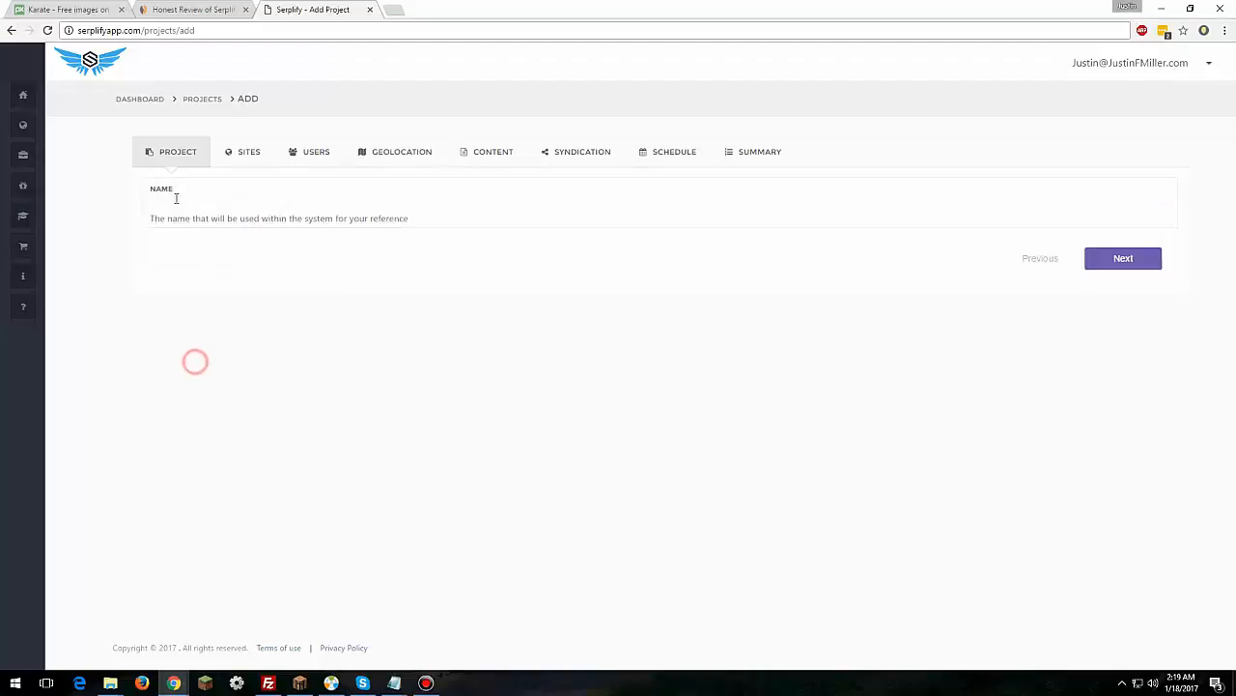
left_click(176, 198)
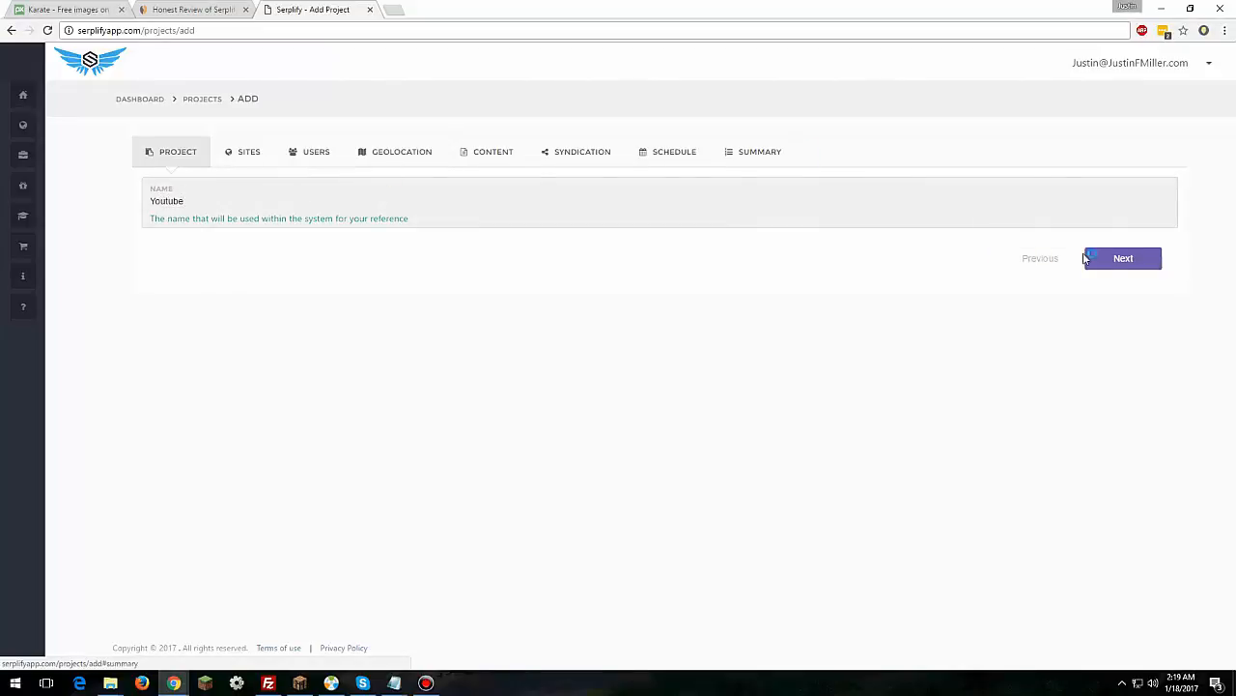
left_click(1120, 259)
left_click(238, 214)
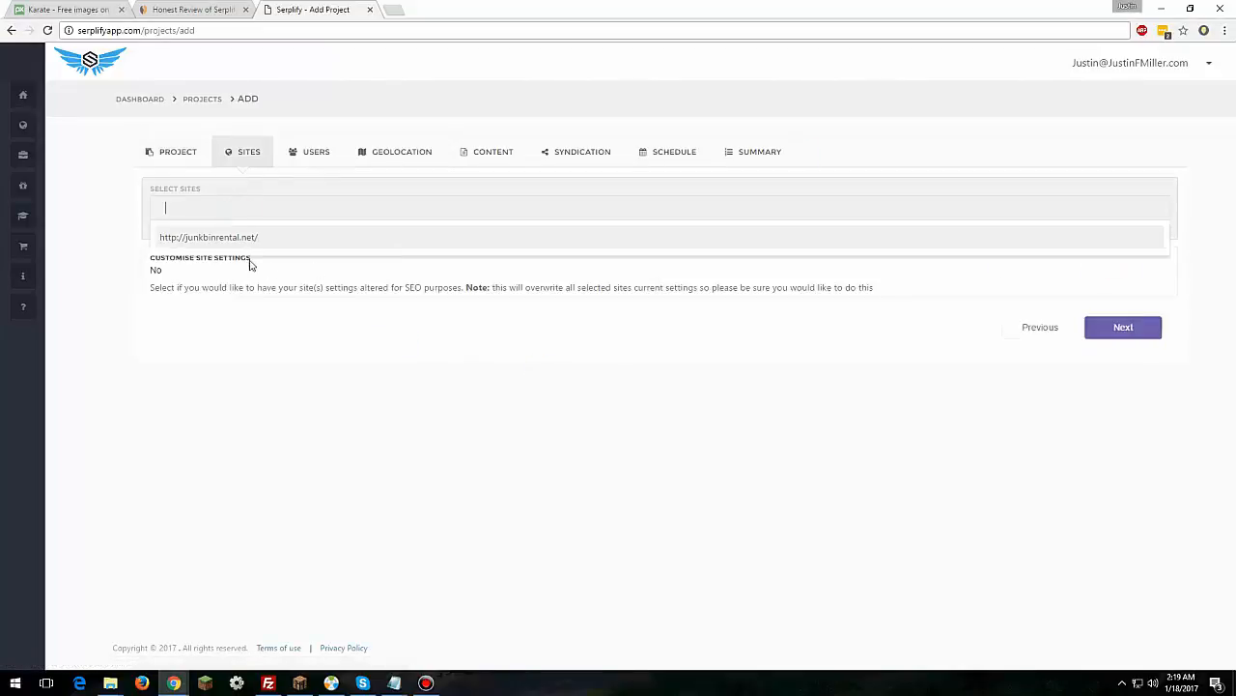
left_click(242, 240)
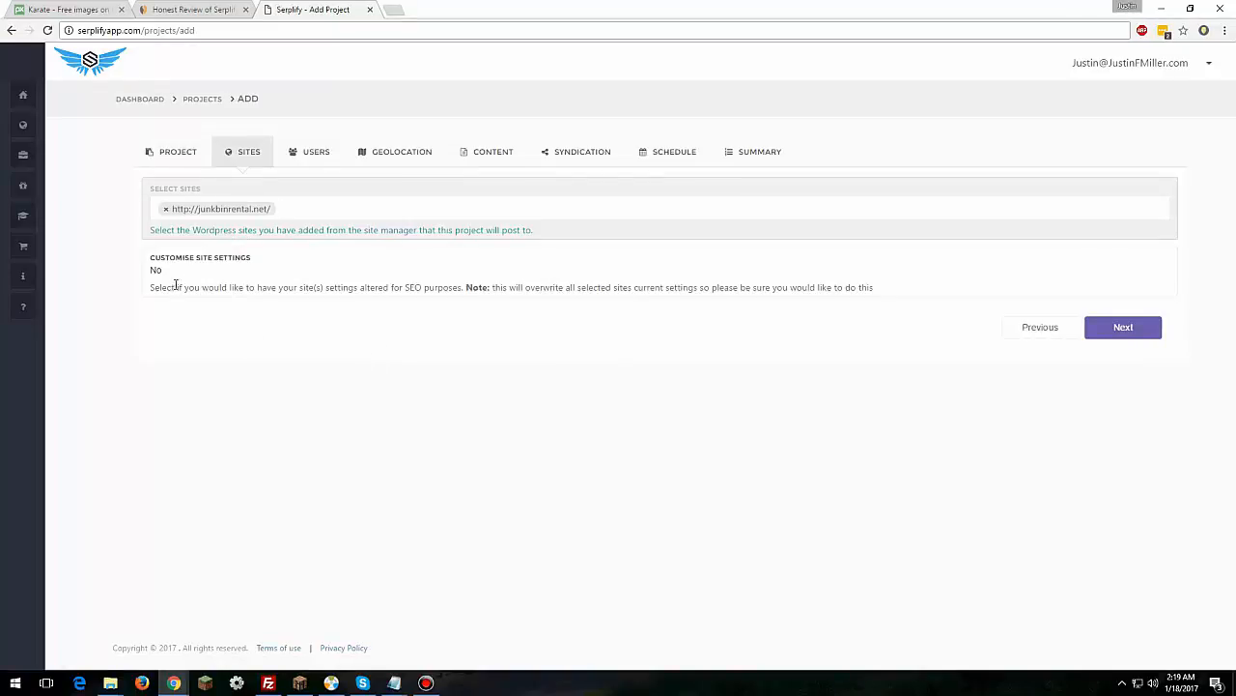
left_click_drag(176, 289, 403, 290)
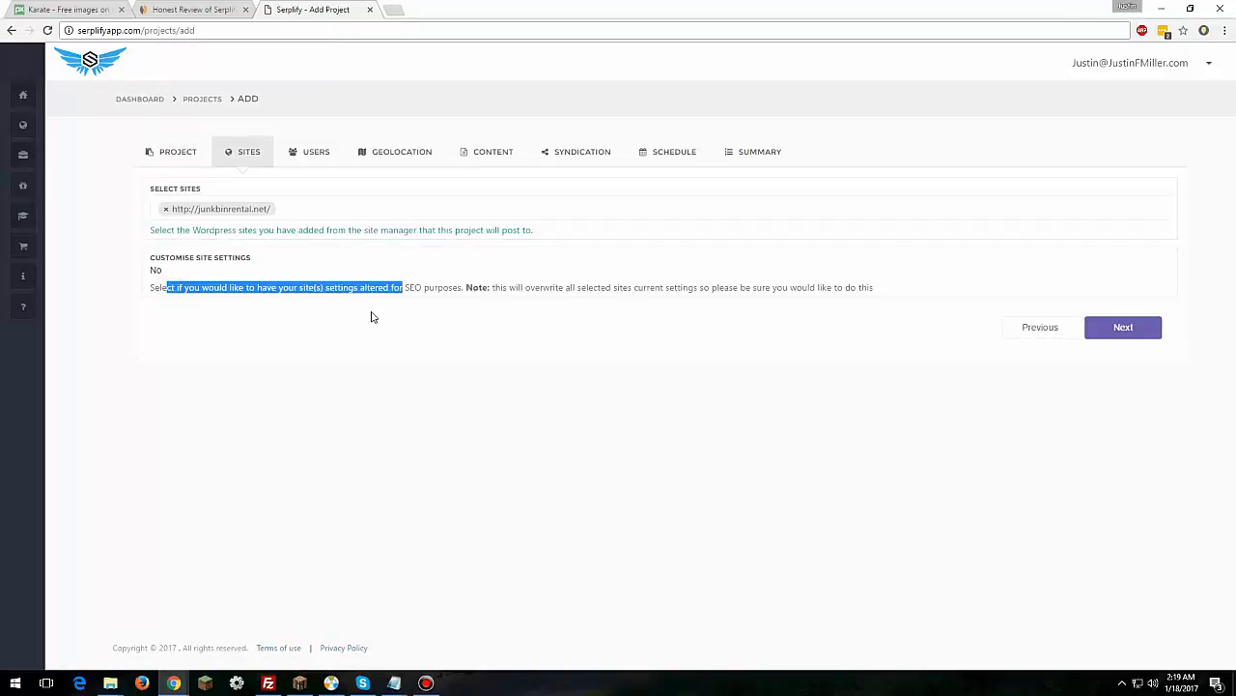
left_click(188, 276)
left_click(192, 270)
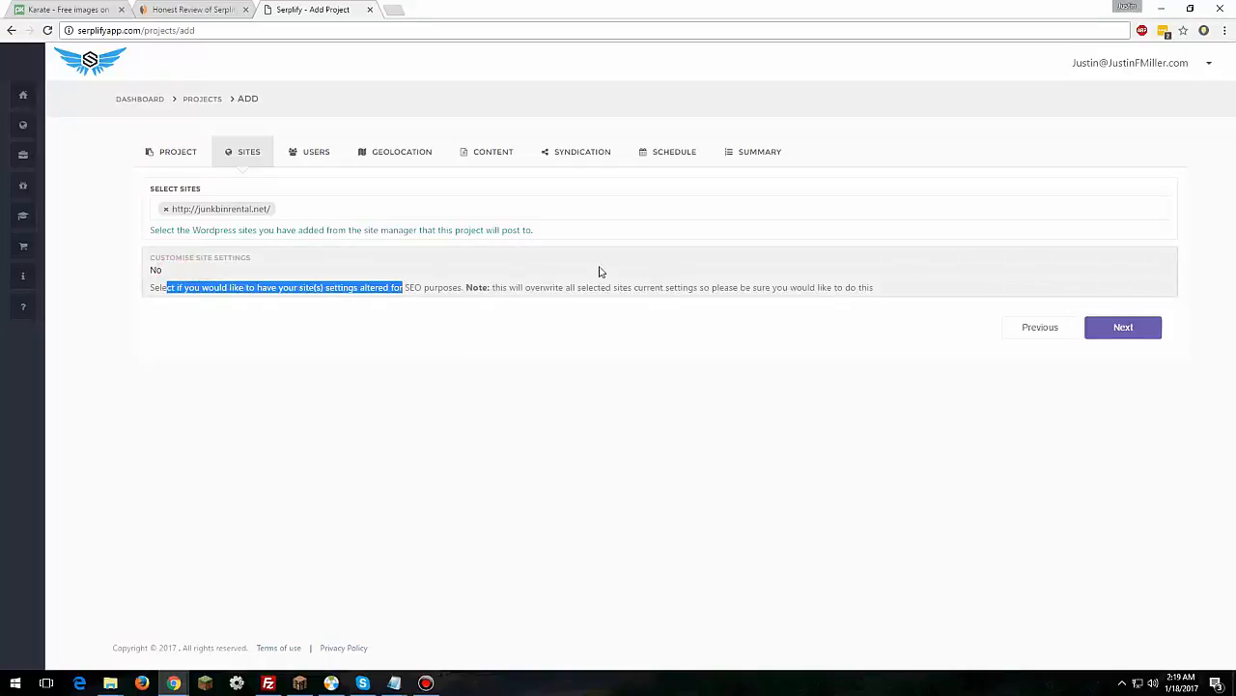
left_click_drag(418, 283, 571, 284)
left_click(624, 281)
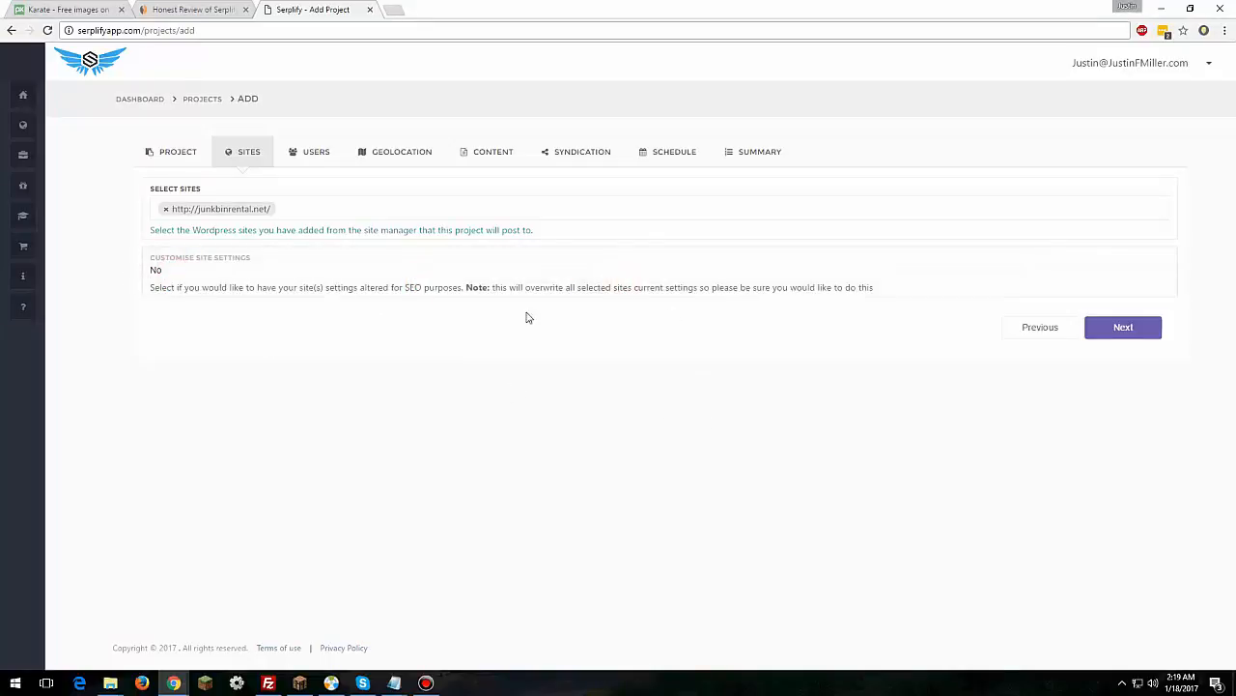
left_click(1118, 333)
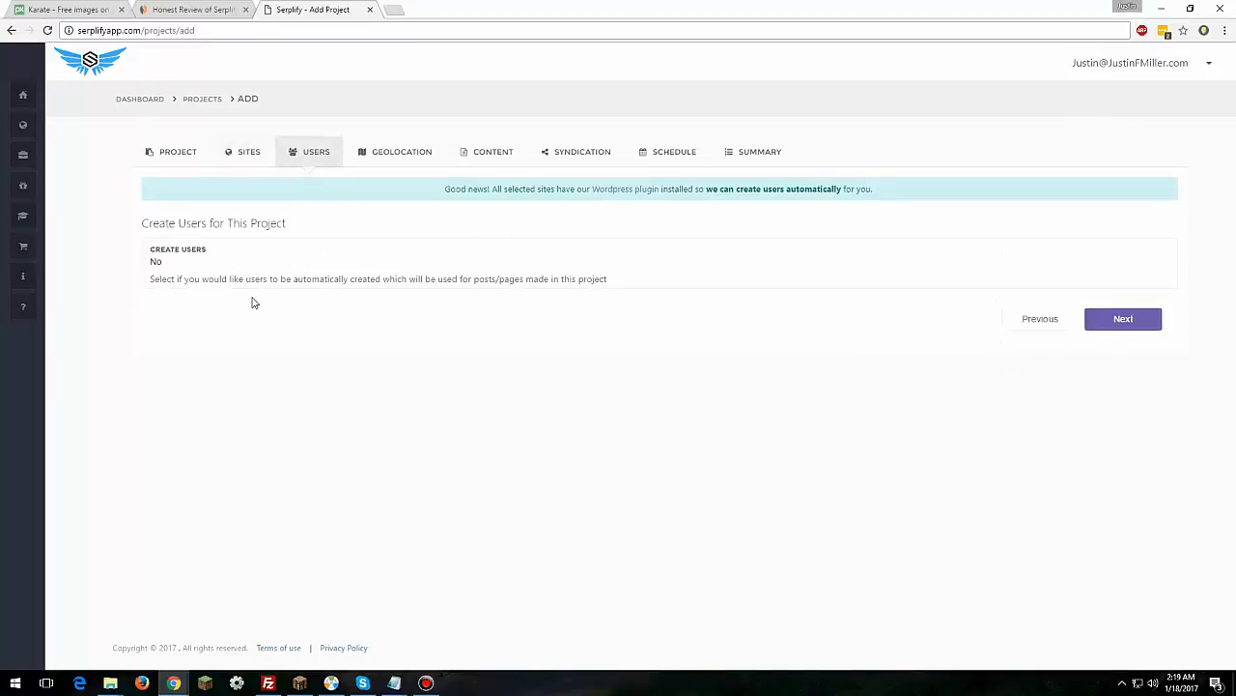
Step: Leave Create Users at No and continue to the geolocation settings
left_click(202, 269)
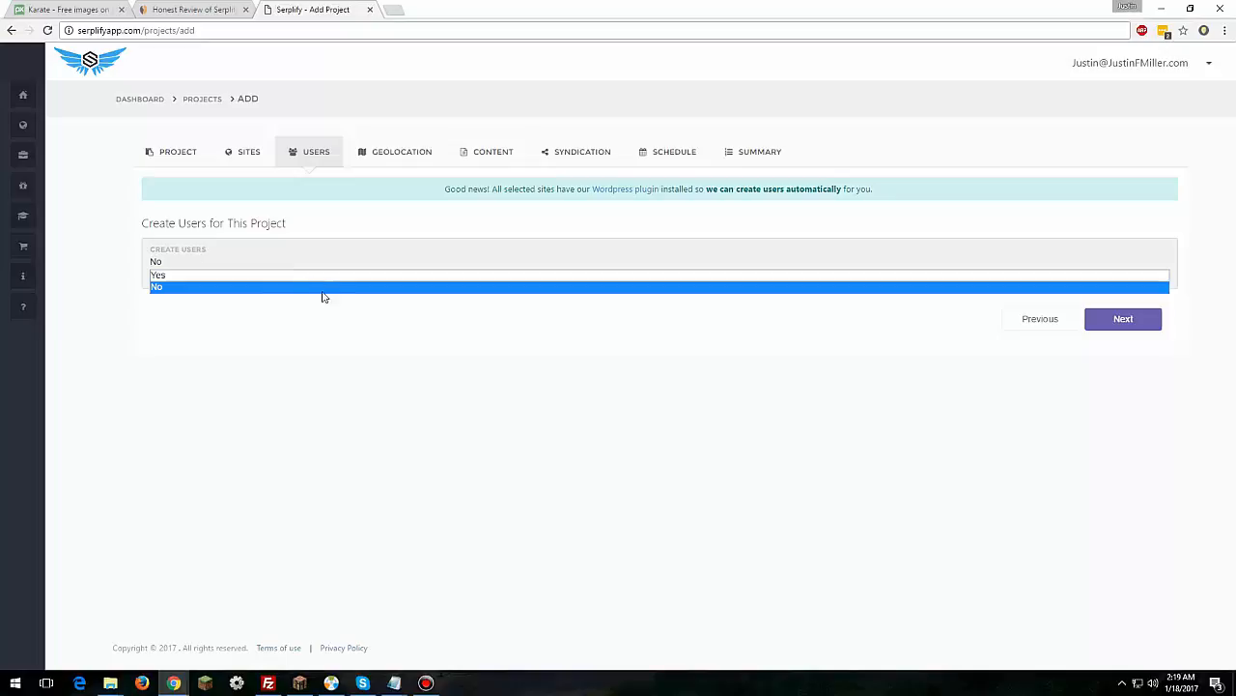
left_click(422, 338)
left_click(1109, 321)
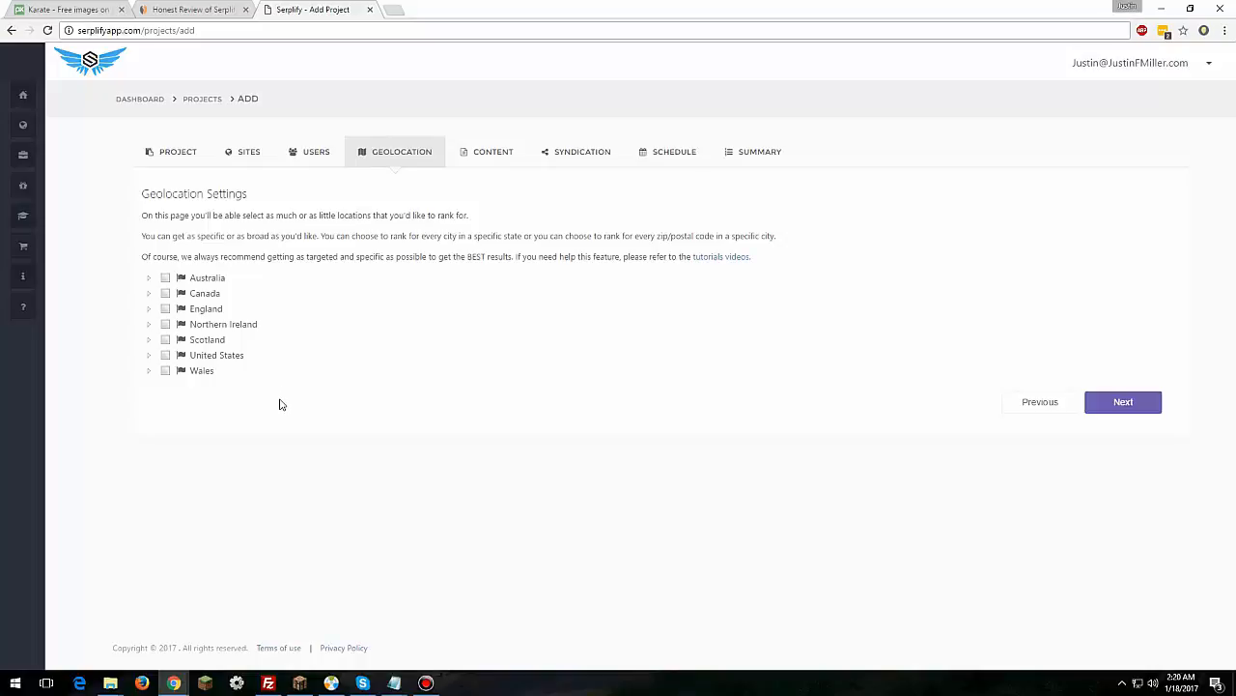
Step: Browse the United States locations down to Maine's cities and the zip codes under Alfred and Abbot
left_click(147, 355)
scroll(340, 437, "down", 3)
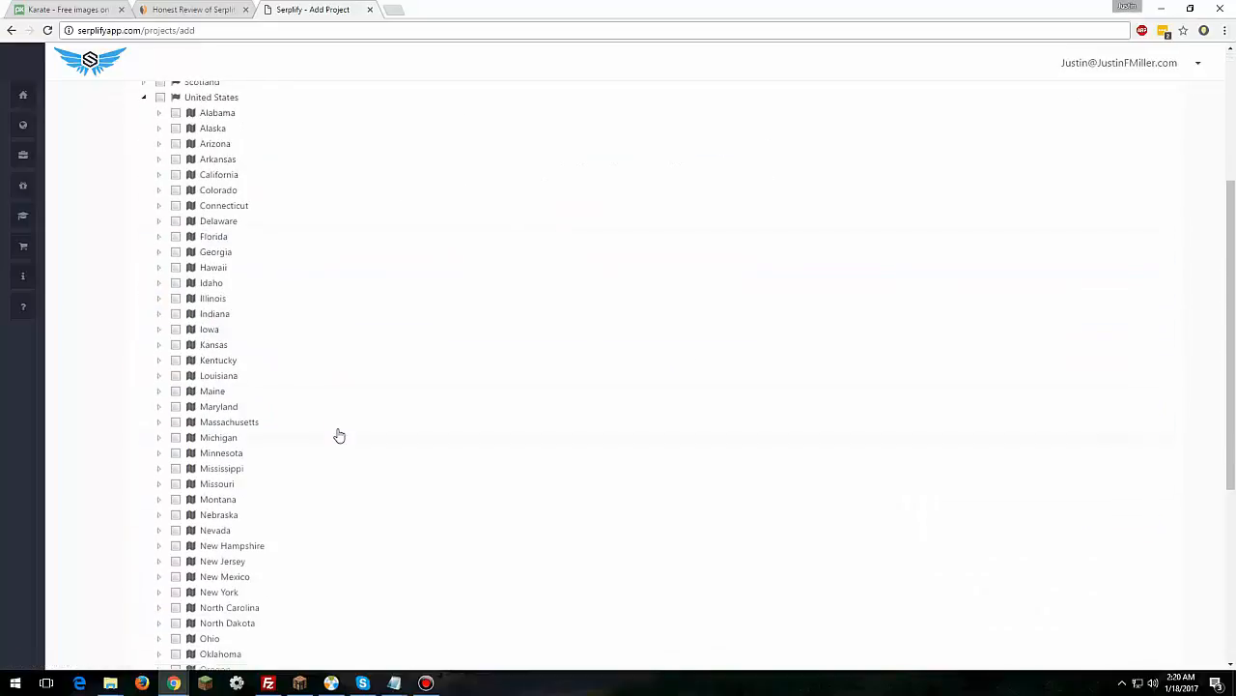
left_click(158, 390)
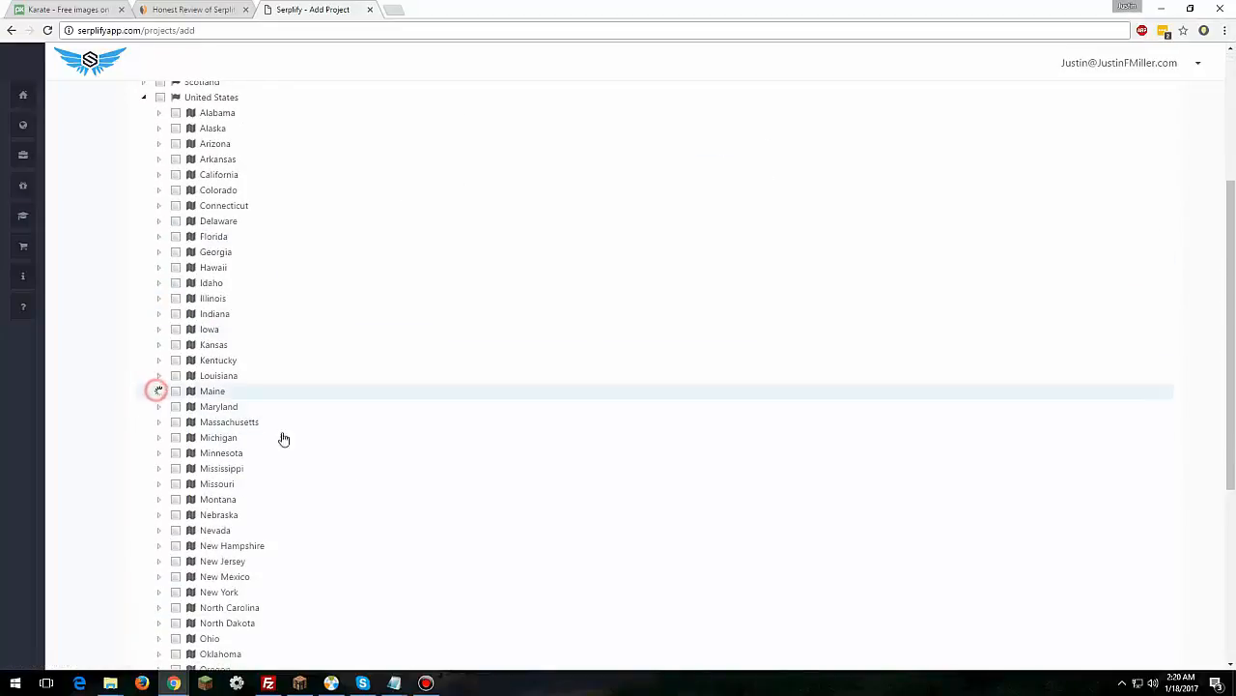
scroll(238, 406, "down", 2)
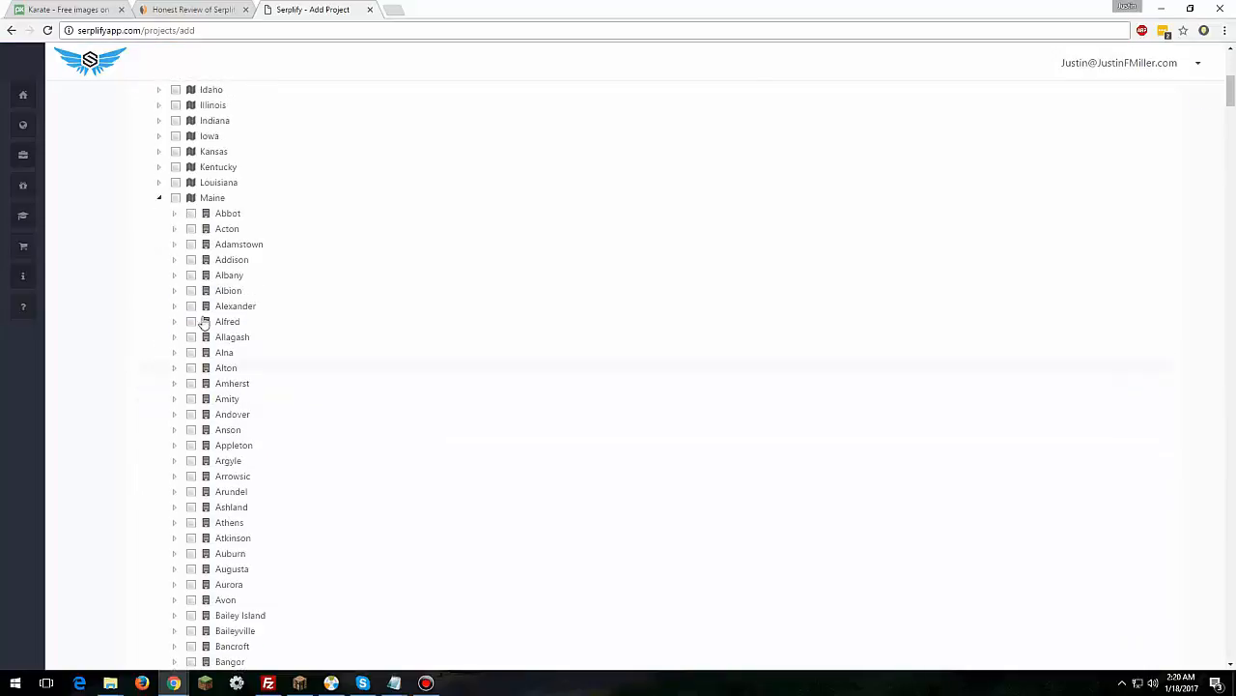
left_click(175, 323)
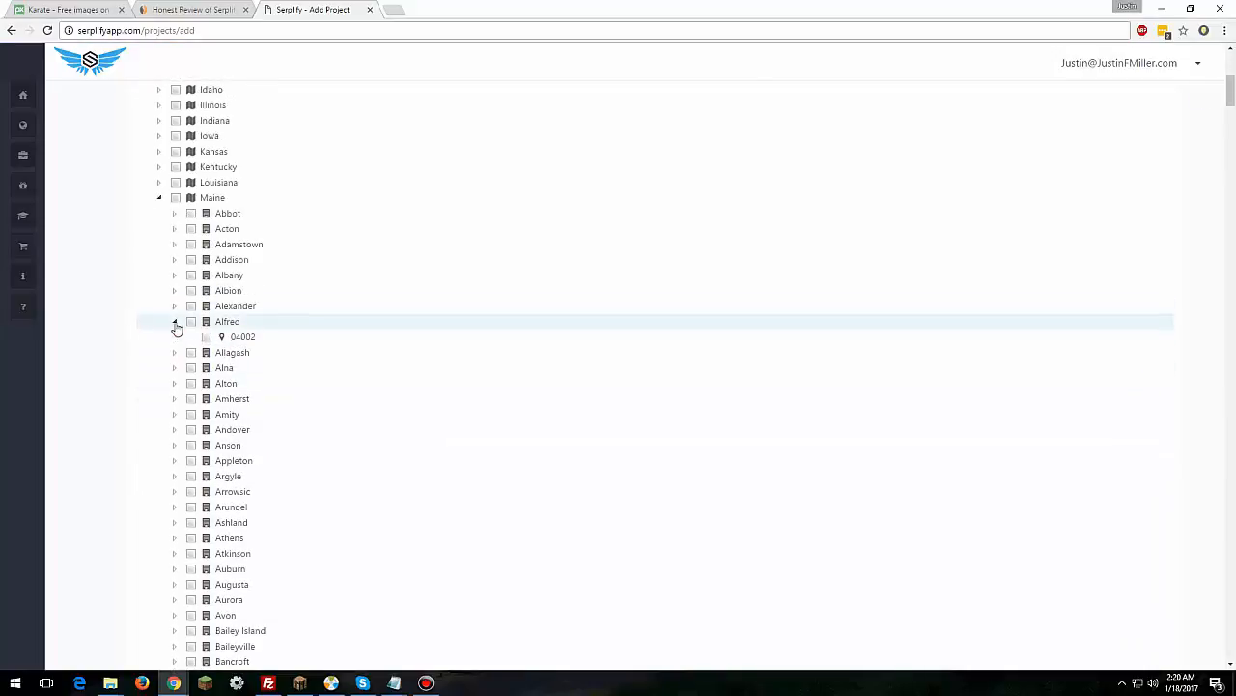
left_click(175, 322)
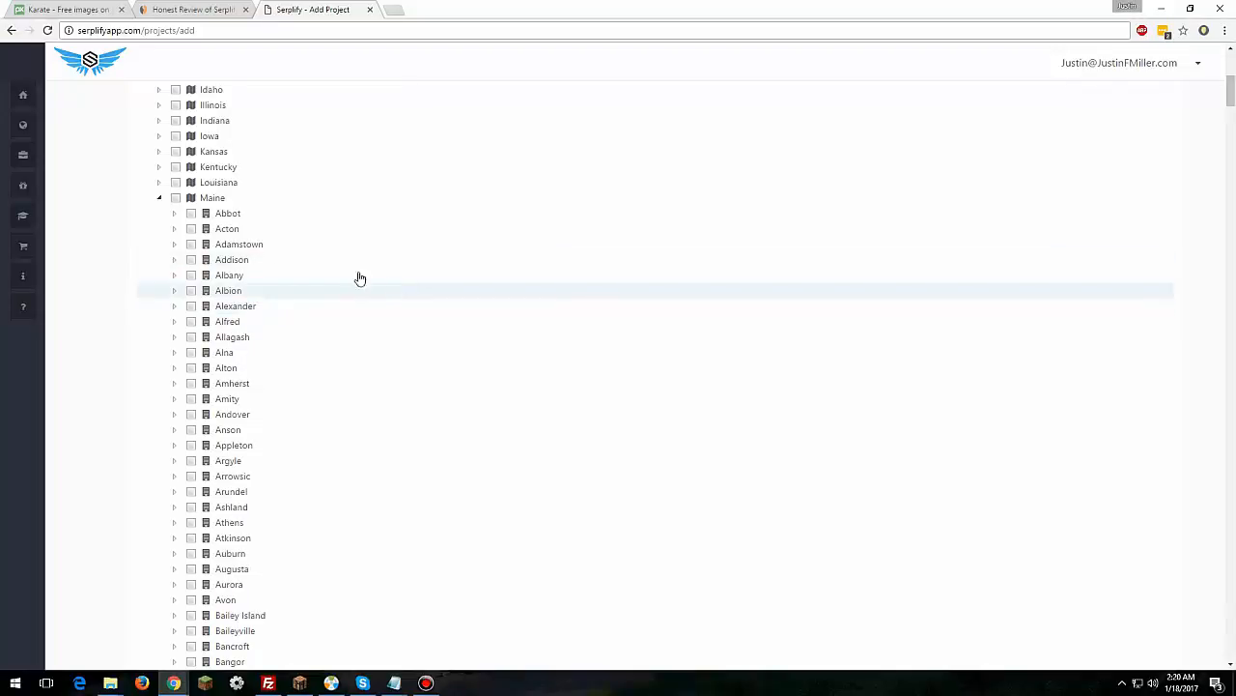
left_click(175, 214)
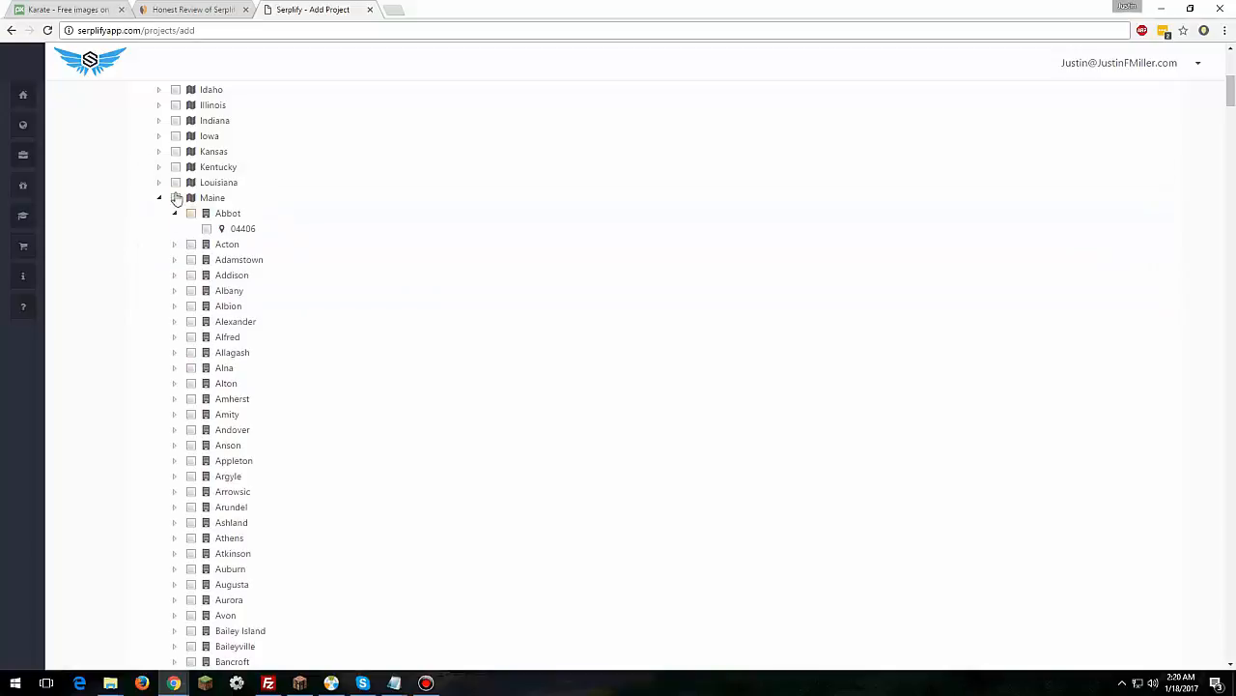
left_click(175, 213)
left_click(159, 197)
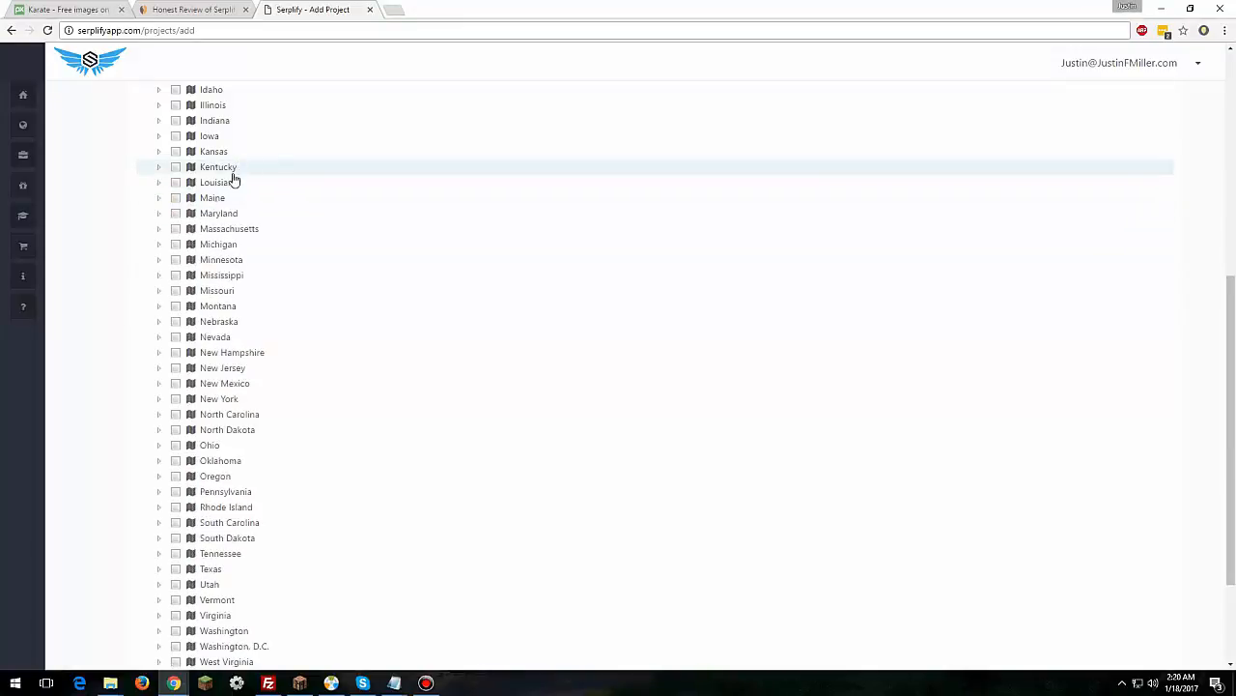
Step: Select the whole state of Maine as the project's target location and review the cities it includes
left_click(175, 198)
left_click(160, 197)
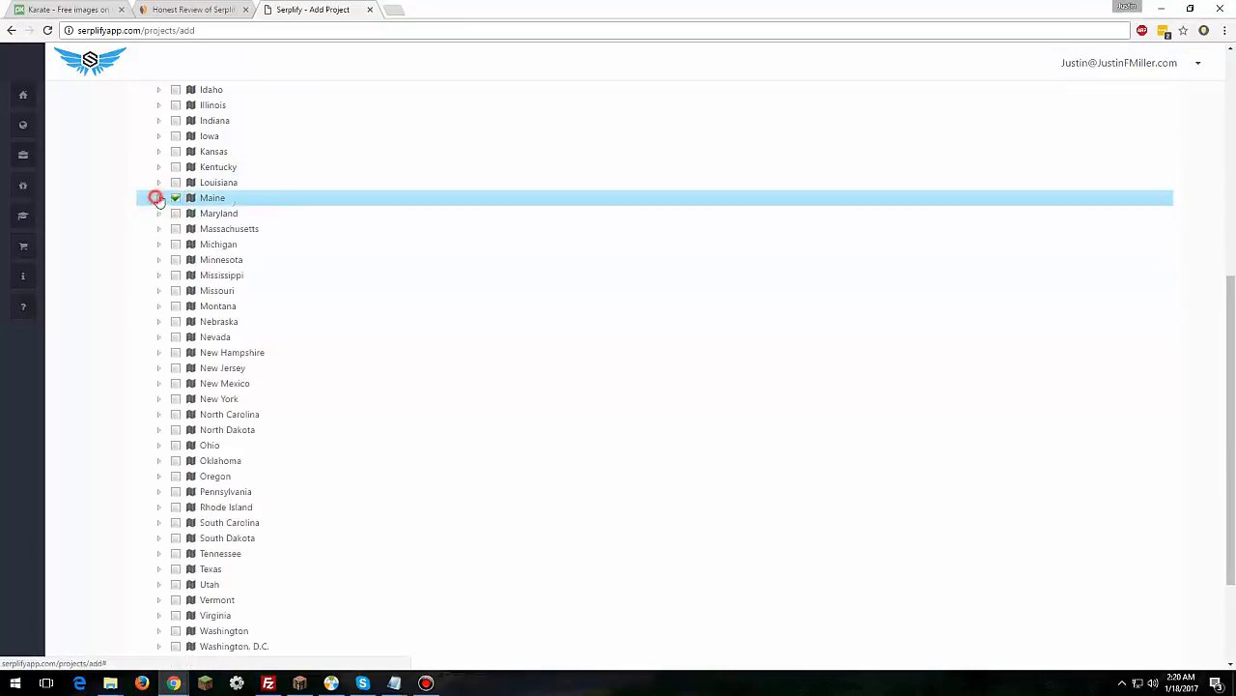
scroll(329, 319, "down", 6)
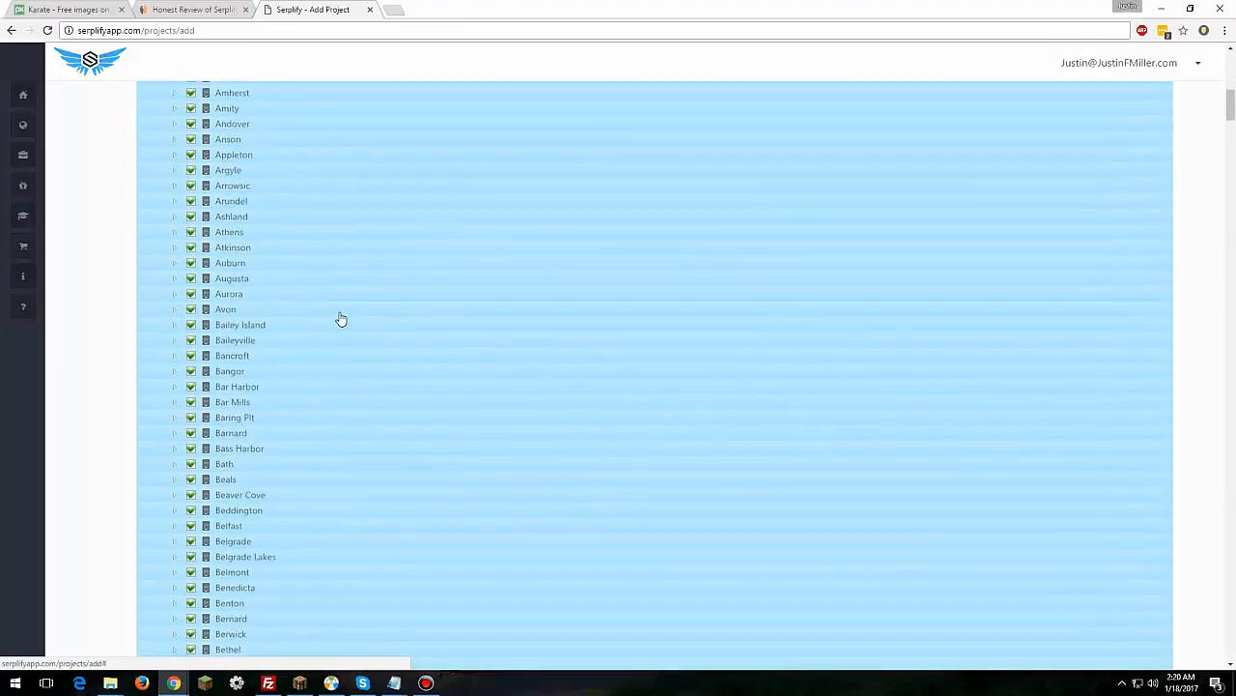
scroll(341, 330, "down", 3)
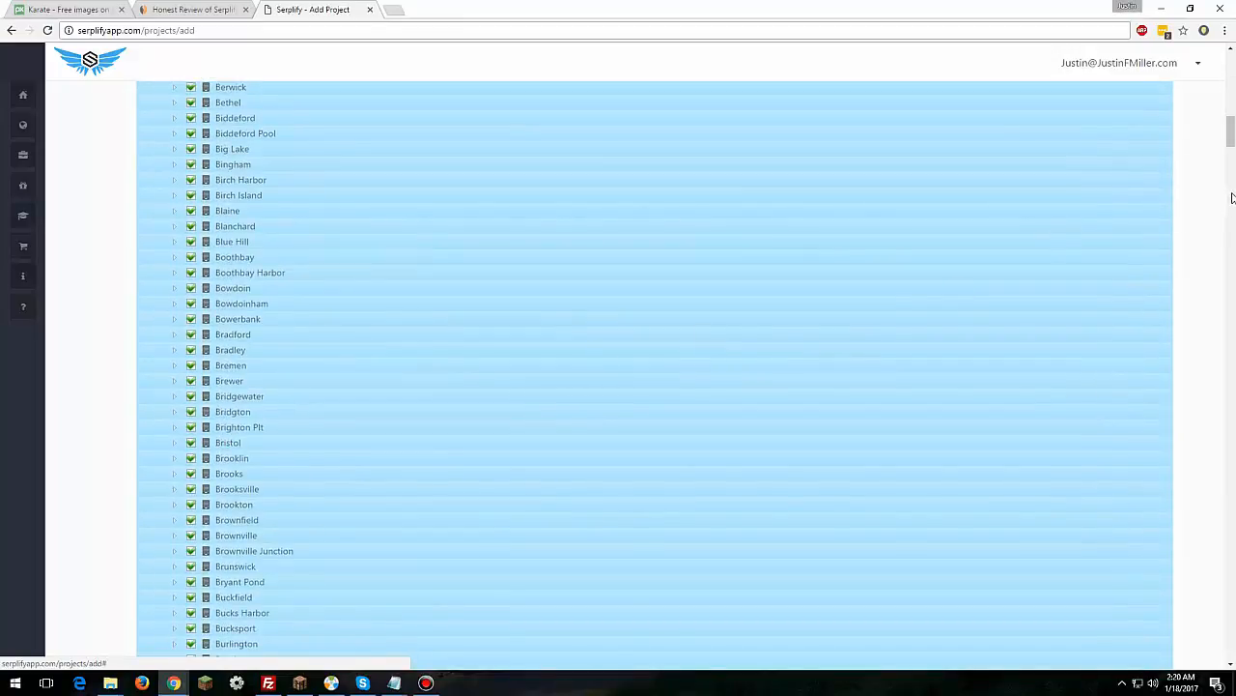
left_click_drag(1228, 132, 1215, 298)
scroll(1215, 298, "down", 15)
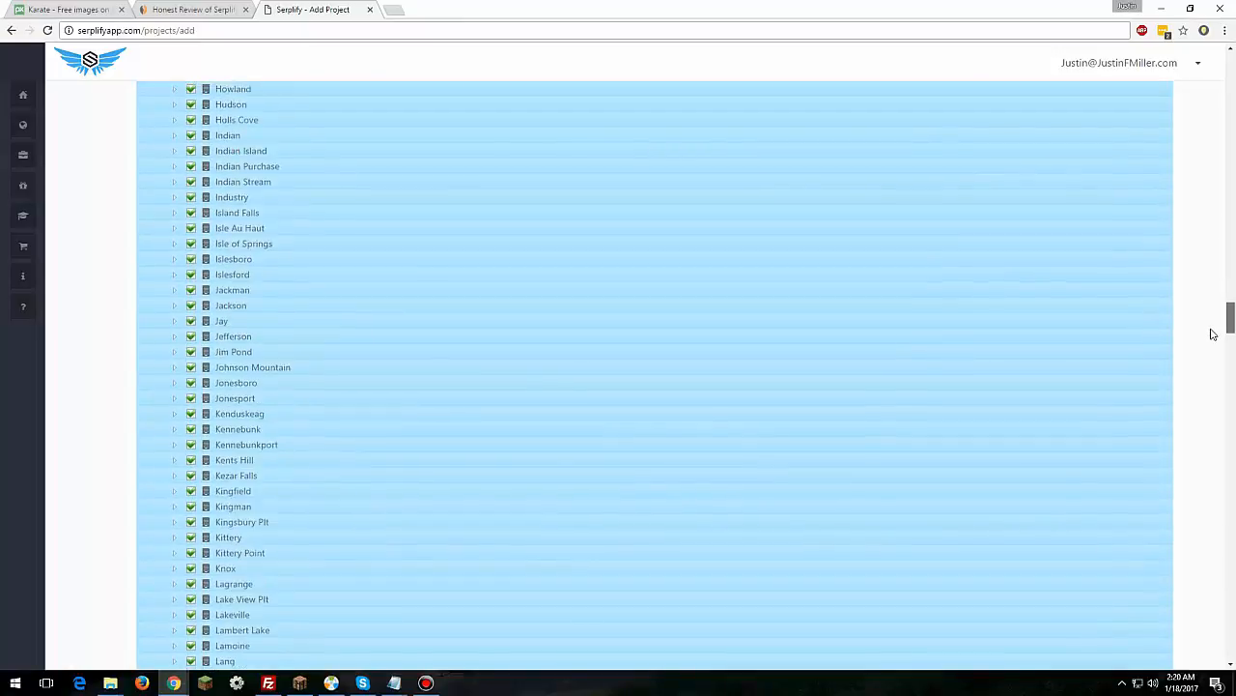
left_click_drag(1229, 334, 1225, 68)
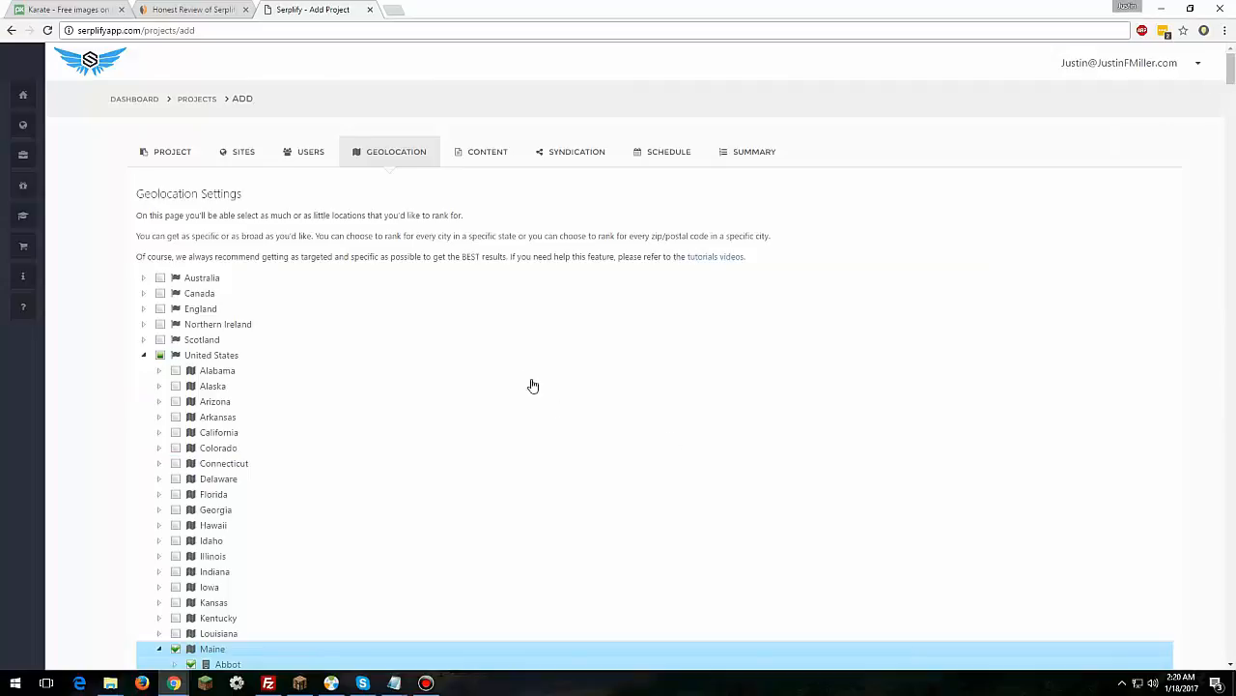
scroll(262, 323, "down", 3)
scroll(180, 377, "up", 1)
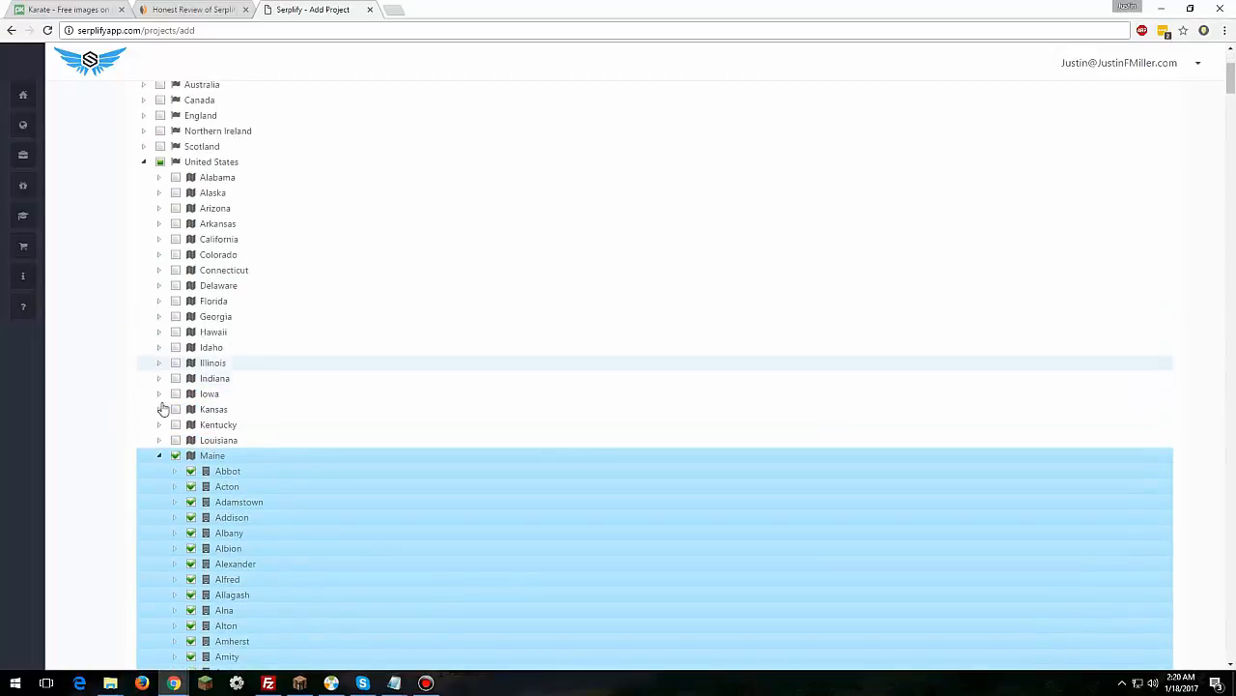
left_click(159, 460)
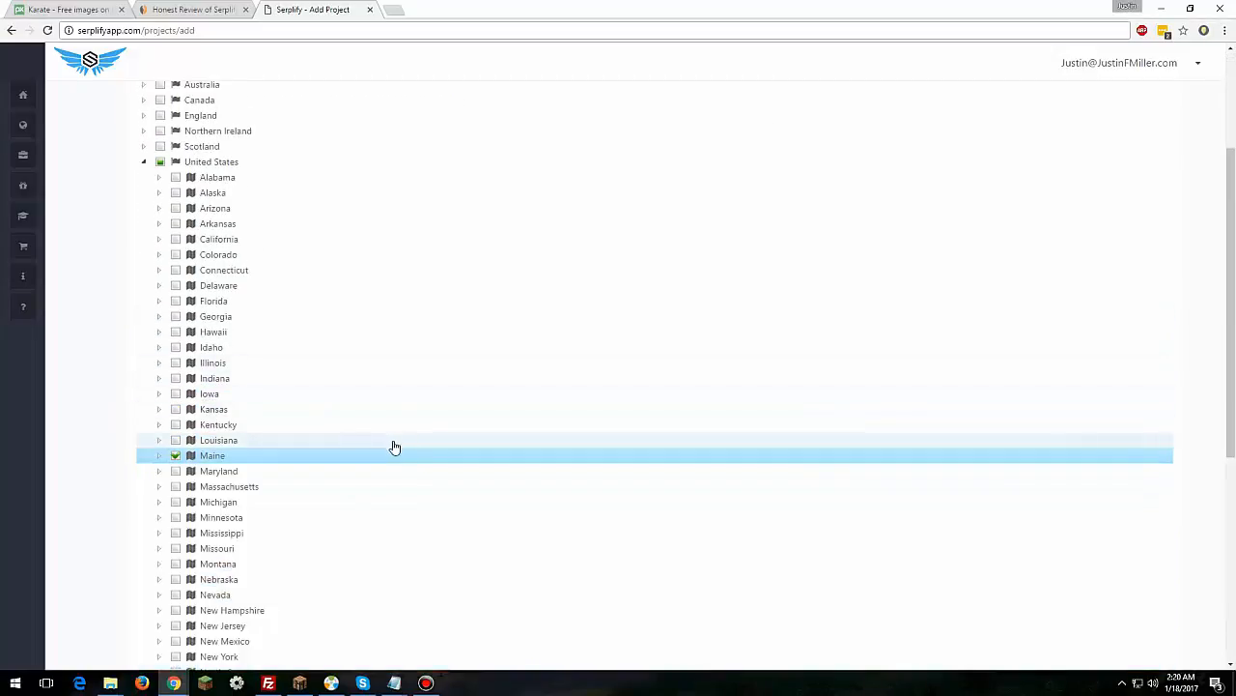
scroll(486, 334, "down", 1)
scroll(486, 335, "down", 4)
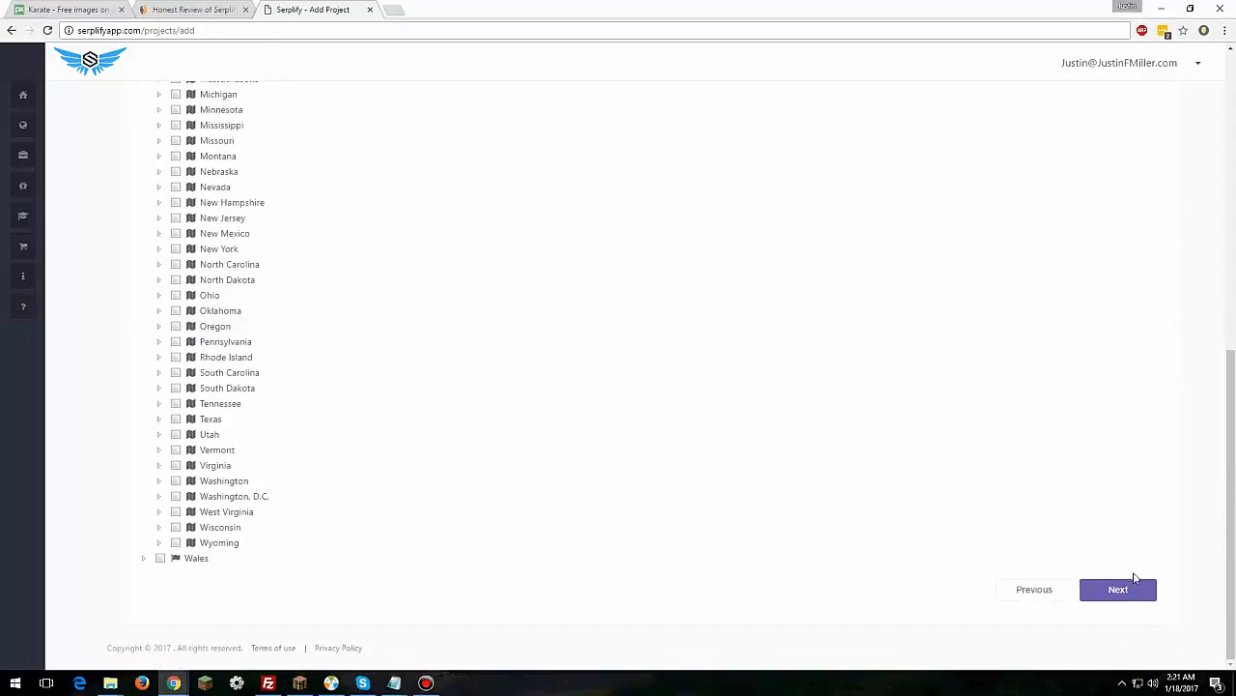
Step: Continue to the content settings and look over the location shortcodes and the title and body fields
left_click(1121, 589)
scroll(574, 450, "up", 4)
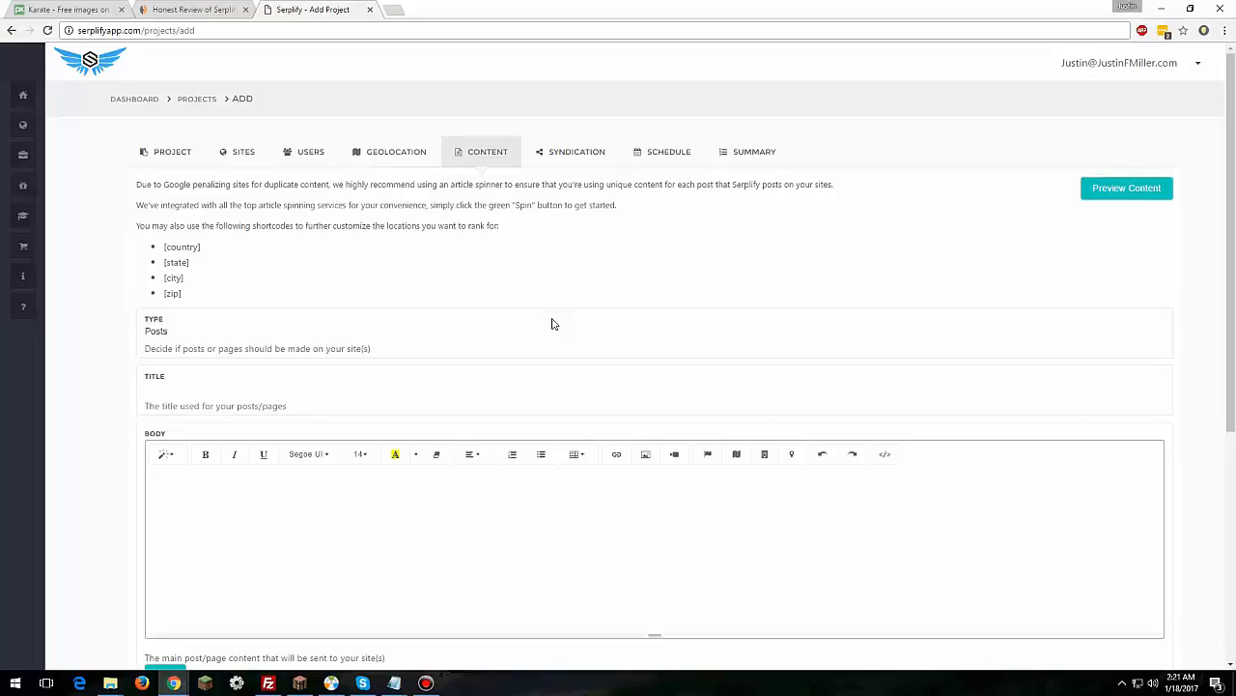
scroll(400, 354, "down", 3)
scroll(377, 406, "up", 1)
left_click(354, 463)
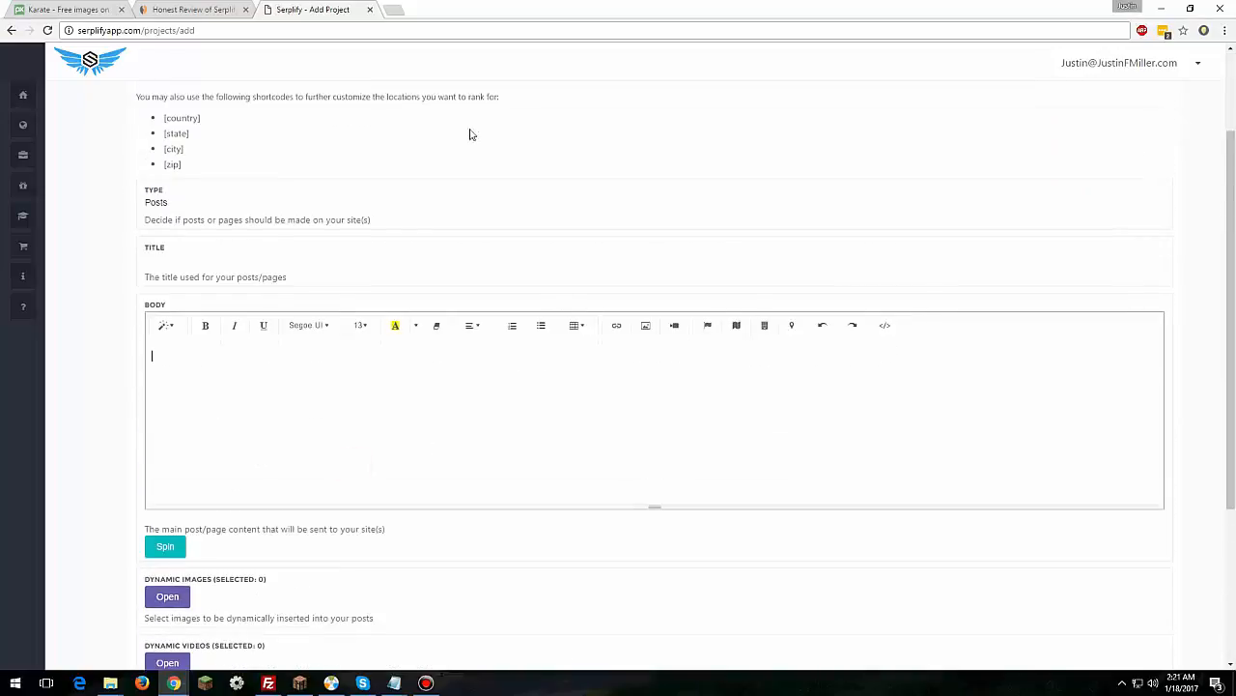
scroll(320, 412, "up", 2)
left_click_drag(202, 247, 260, 280)
left_click(229, 387)
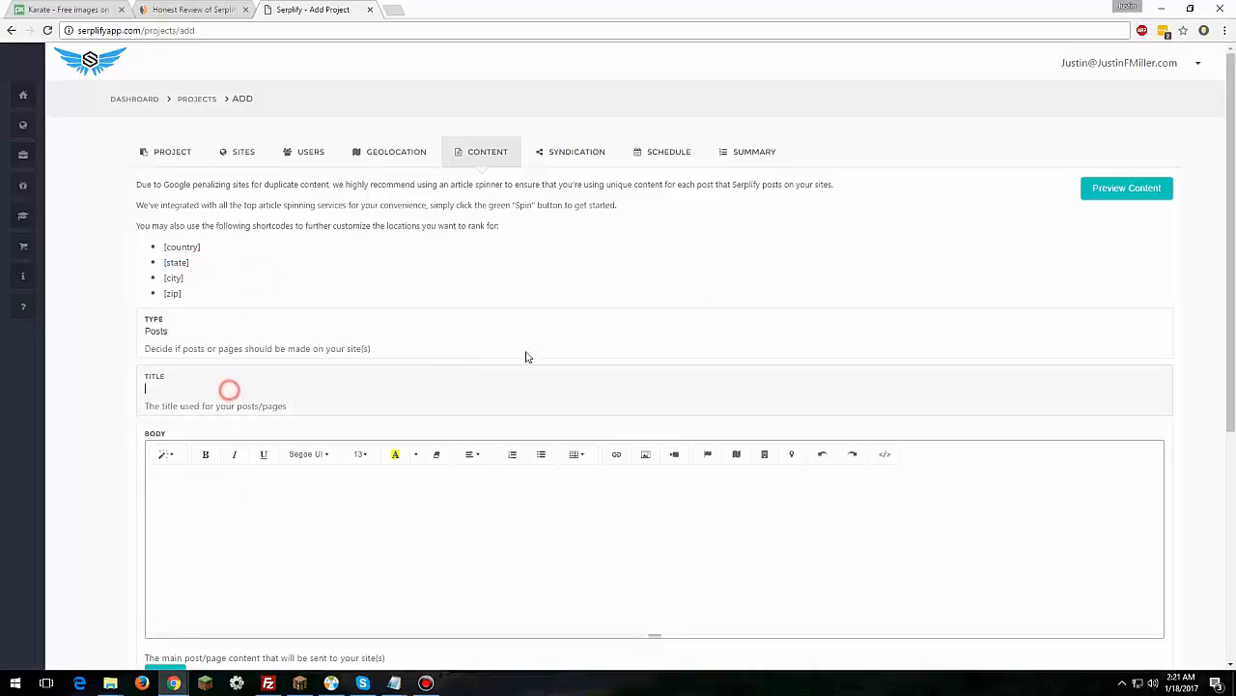
Step: Bring up the spun and original Karate vs Taekwondo articles in Notepad and place the two windows side by side
left_click_drag(762, 0, 338, 119)
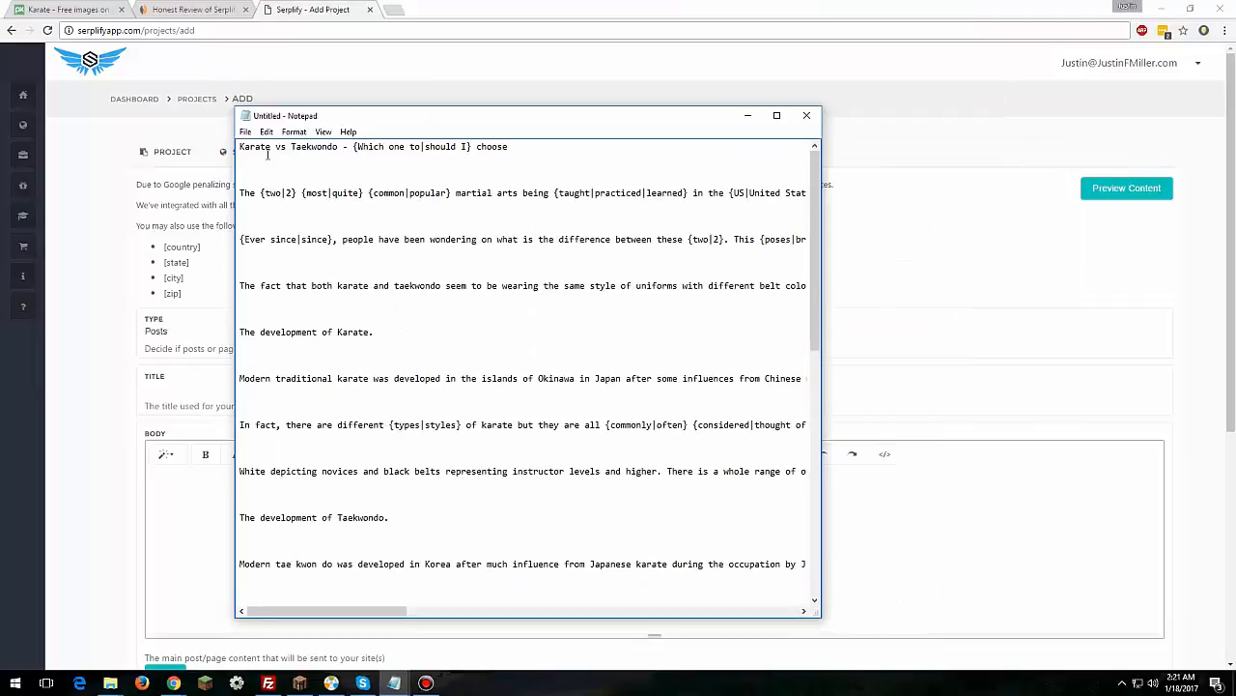
left_click_drag(275, 147, 426, 147)
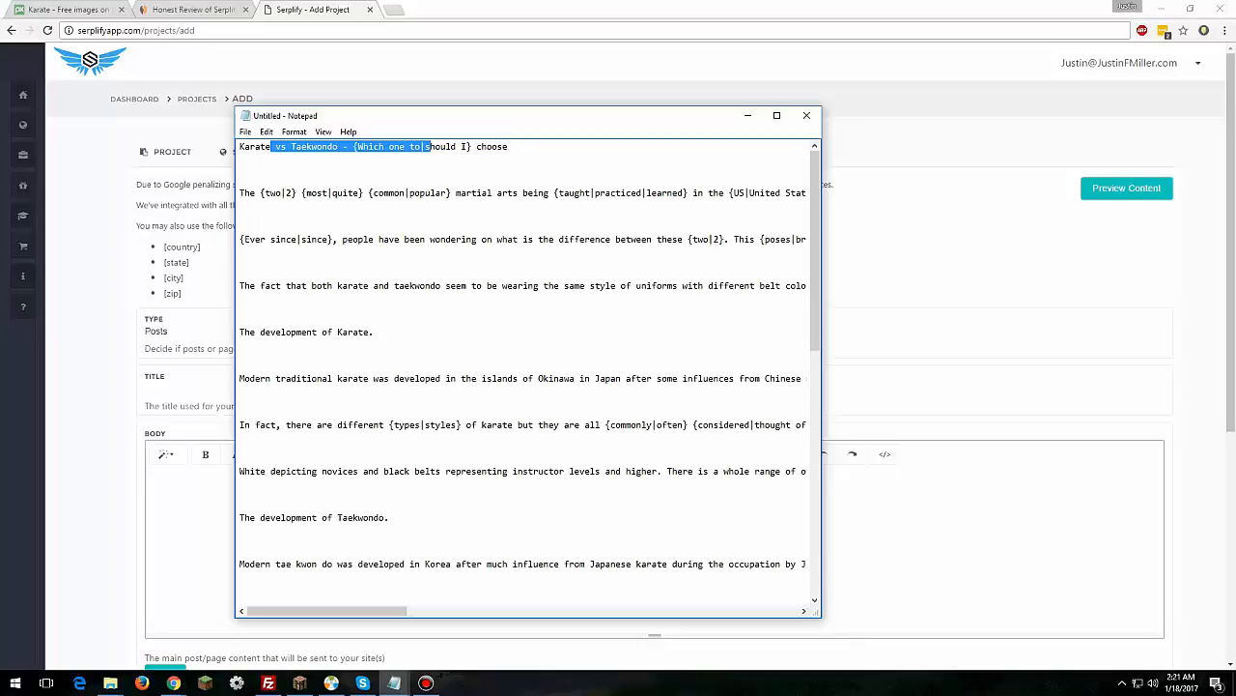
left_click_drag(608, 0, 680, 103)
left_click(525, 237)
scroll(511, 271, "up", 2)
left_click_drag(470, 121, 311, 114)
left_click_drag(137, 189, 100, 191)
left_click(395, 199)
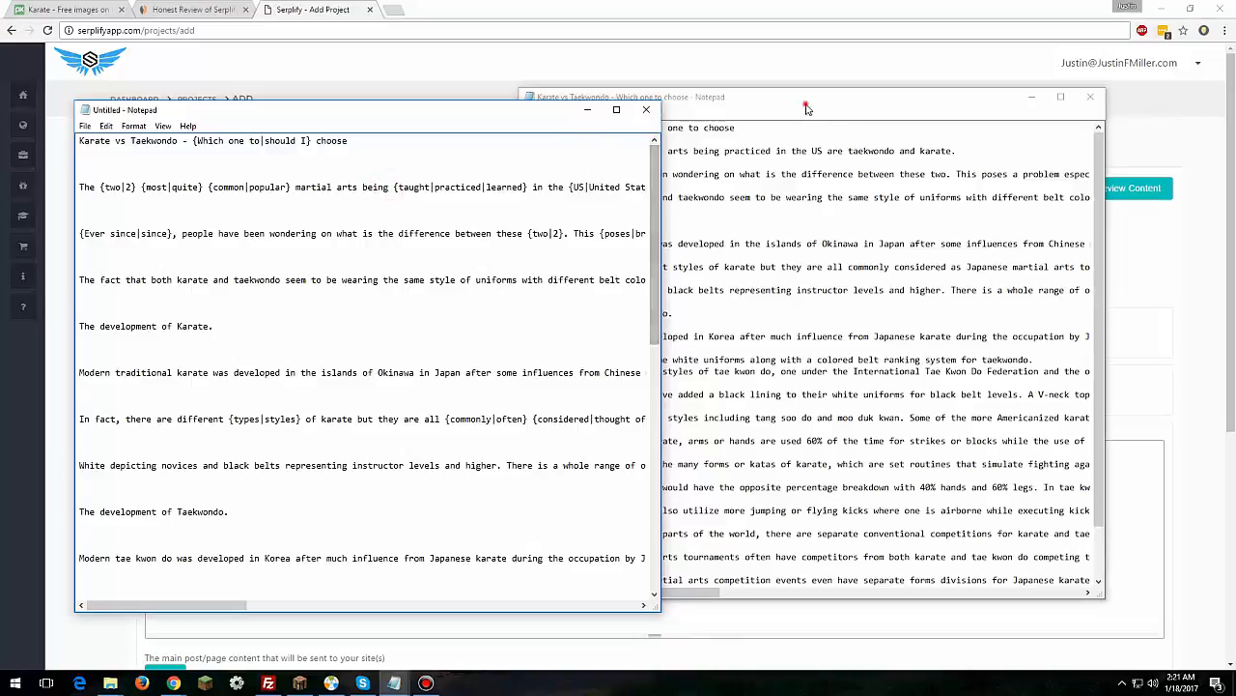
left_click_drag(805, 103, 892, 114)
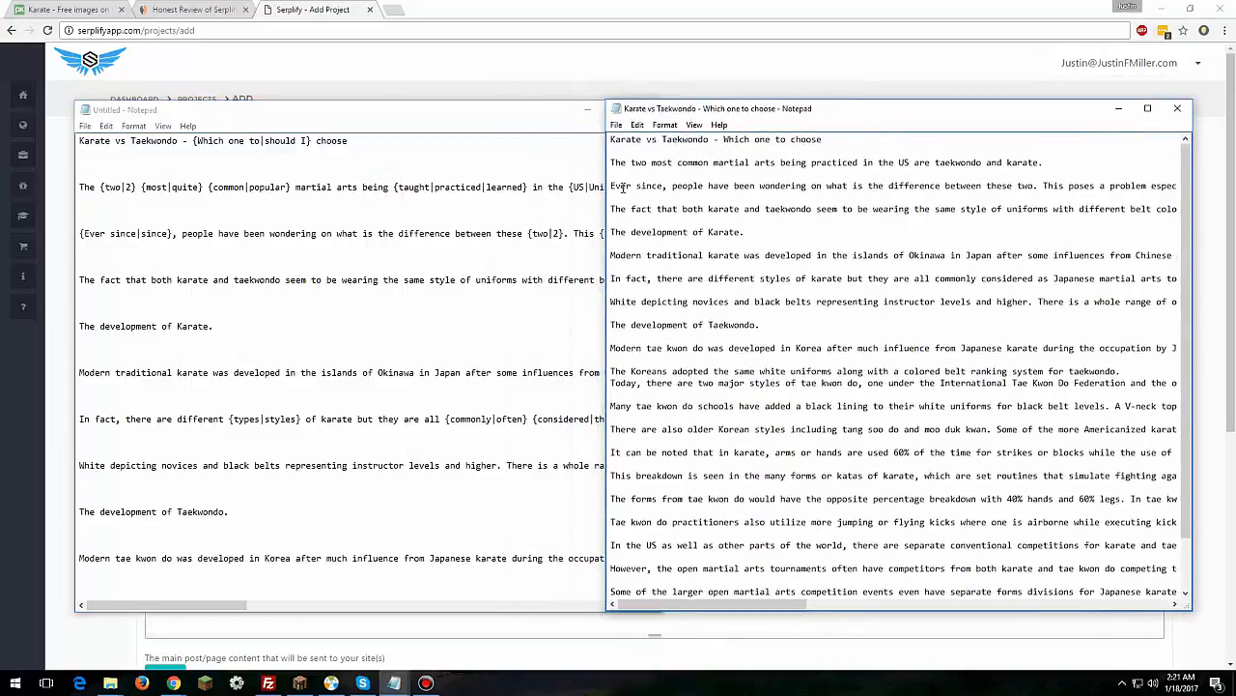
Step: Compare the original article's "Ever since" phrase with the spun version's {Ever since|since} alternatives
left_click_drag(622, 187, 628, 189)
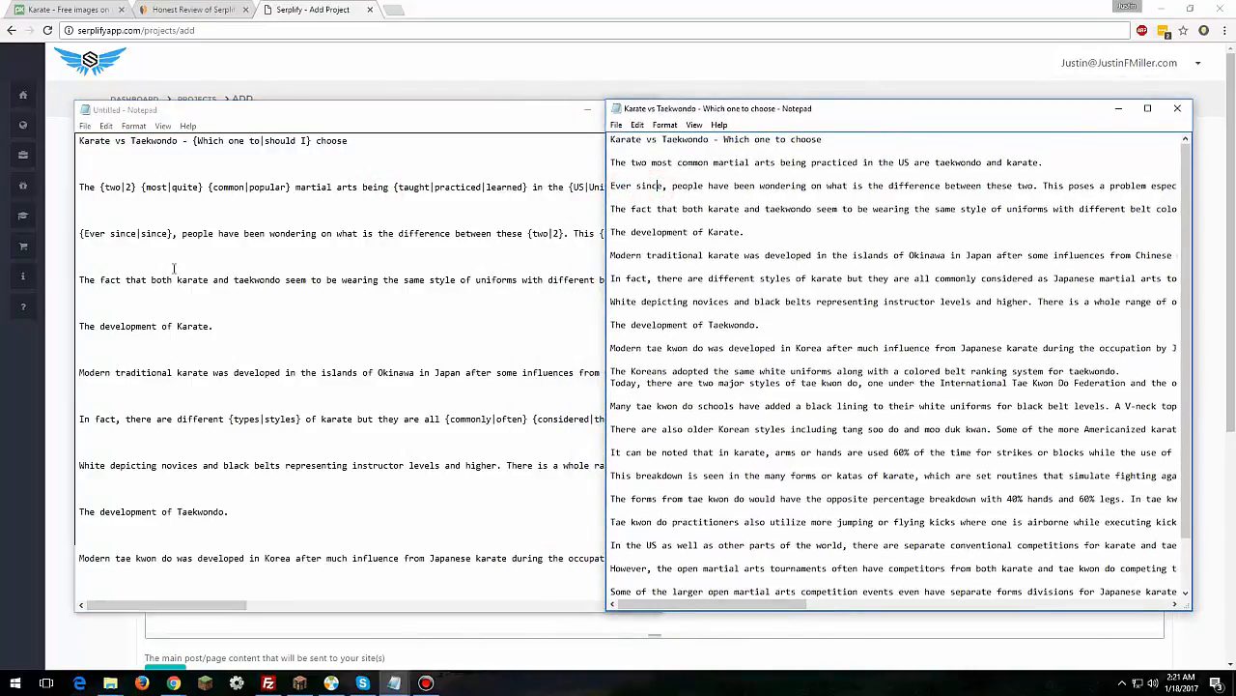
left_click_drag(141, 232, 256, 234)
left_click(152, 233)
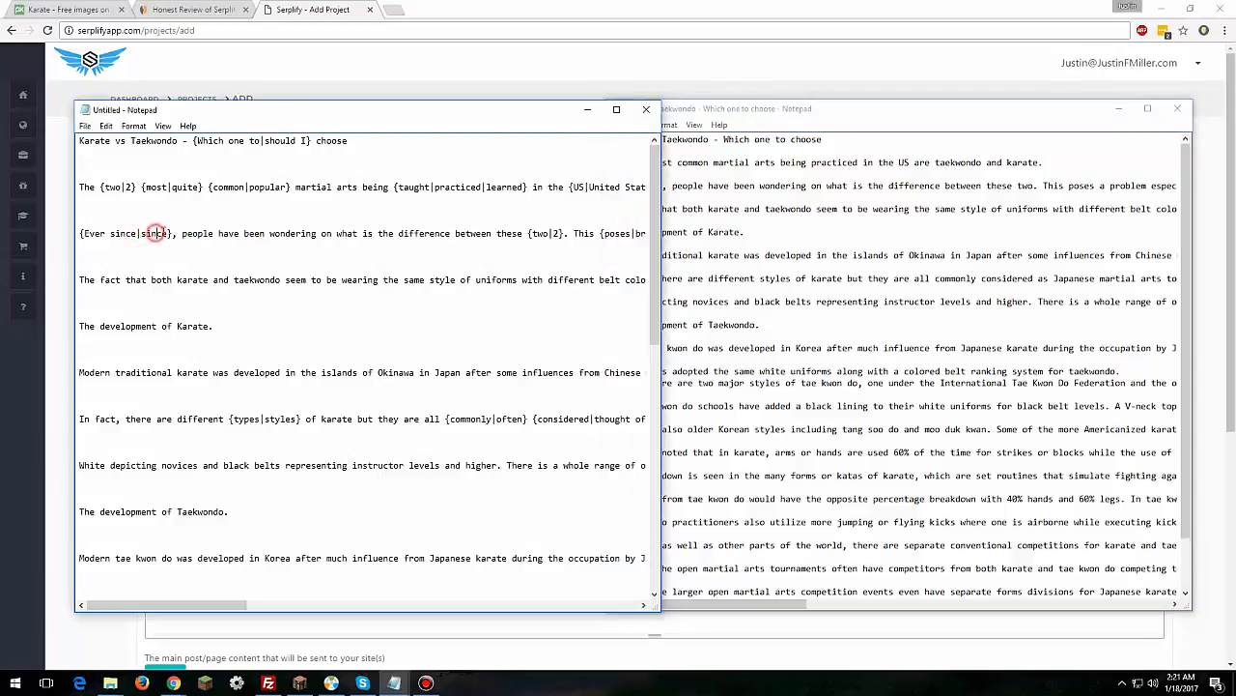
left_click(792, 110)
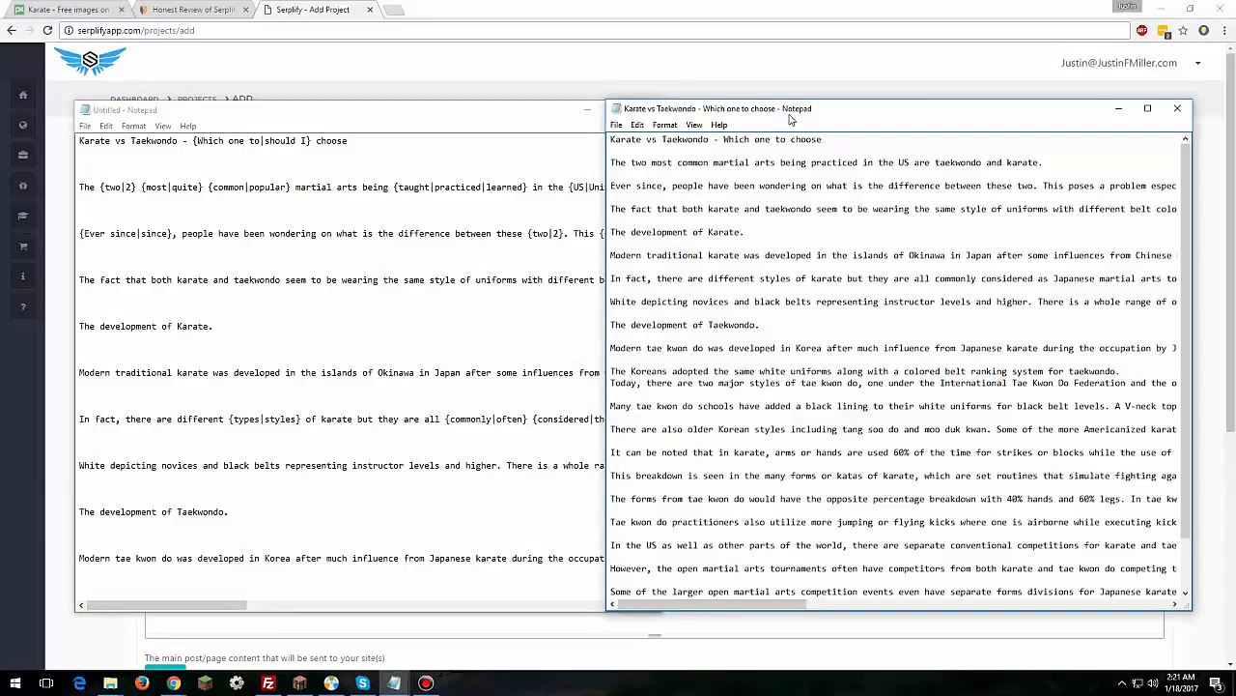
left_click(396, 268)
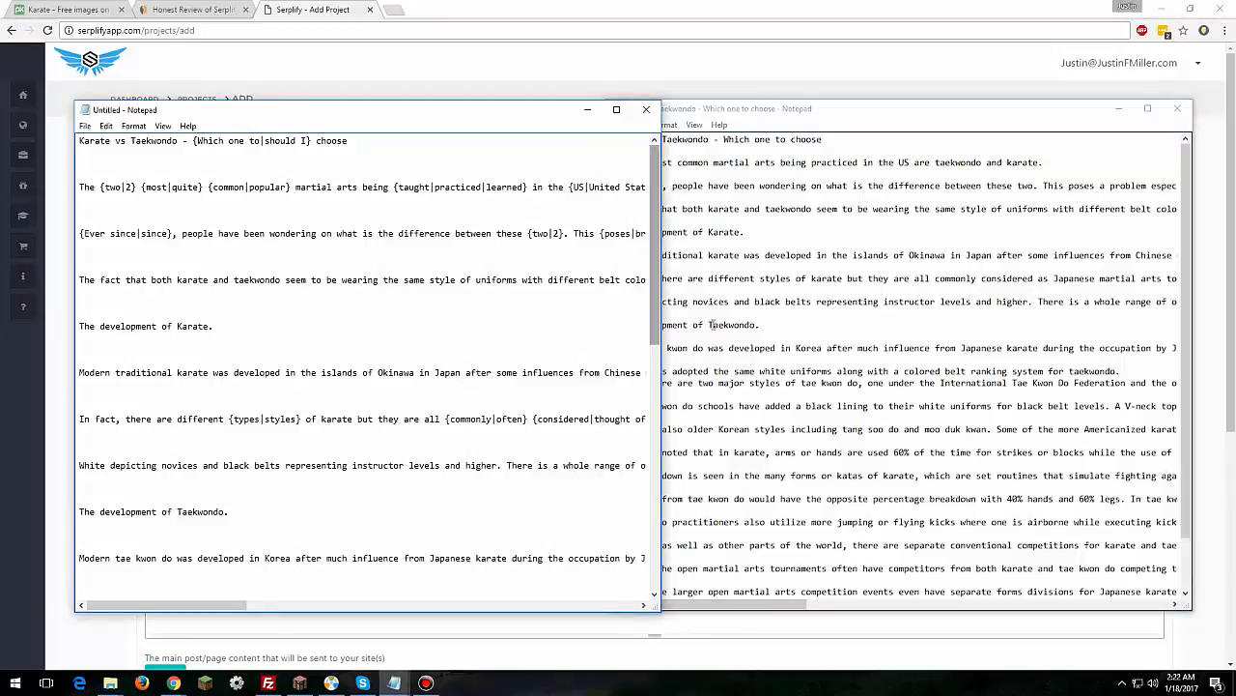
left_click(879, 108)
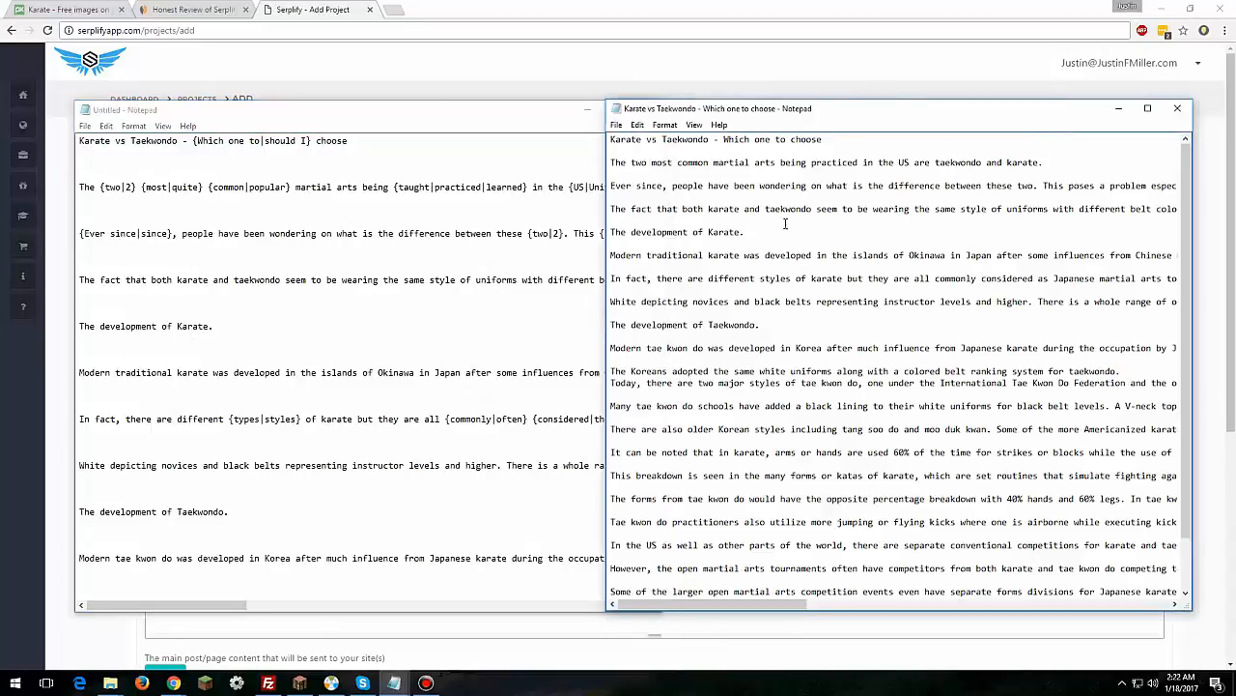
left_click(143, 242)
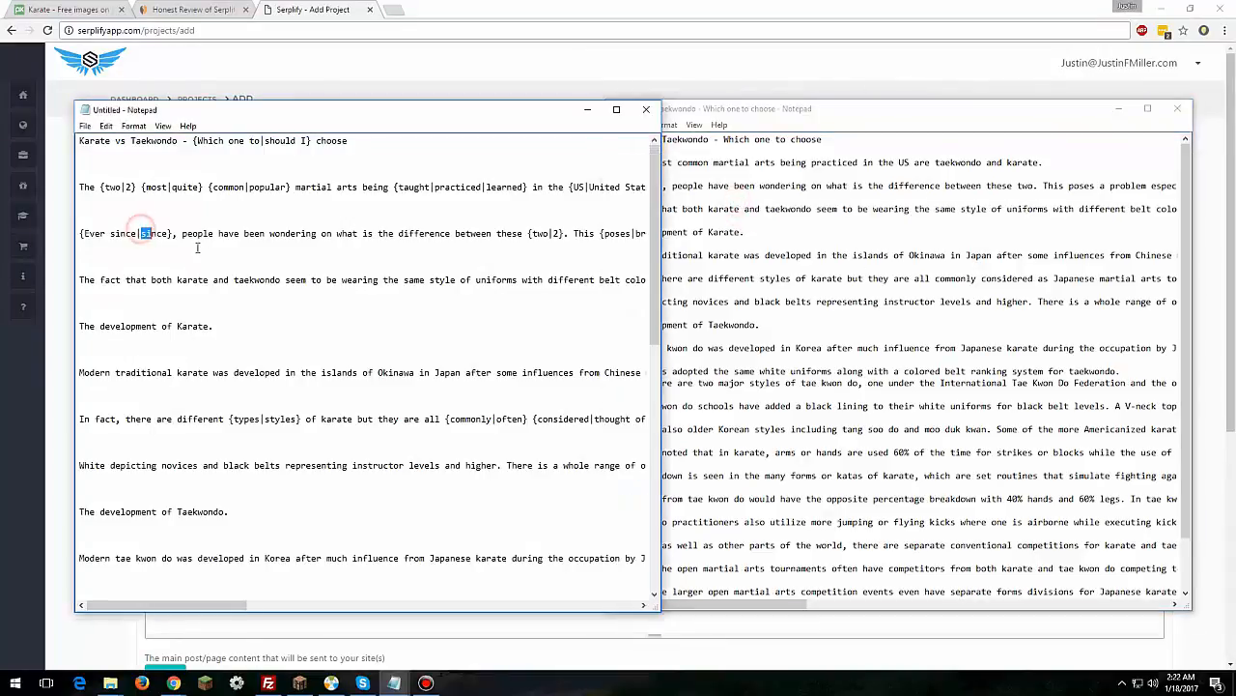
Step: Put the original article away, browse the PLR article collection's Taekwondo and Backpain folders, and close File Explorer
left_click_drag(877, 108, 1009, 0)
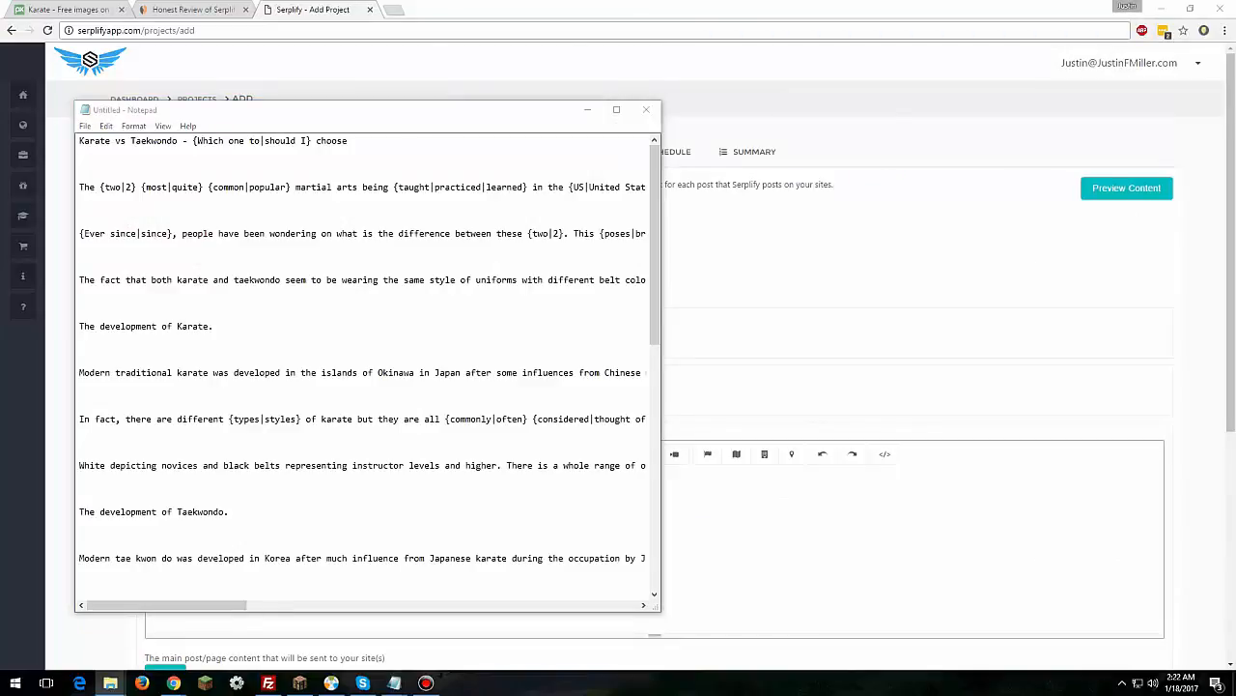
left_click_drag(1231, 0, 583, 110)
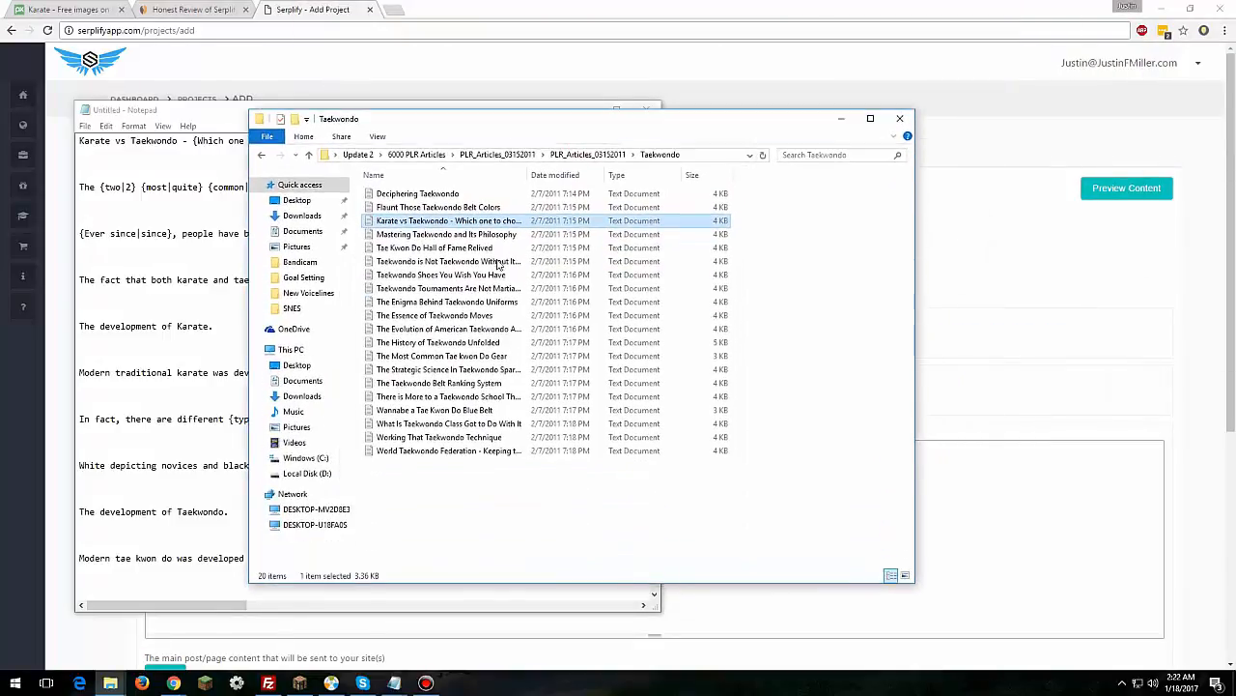
left_click(262, 155)
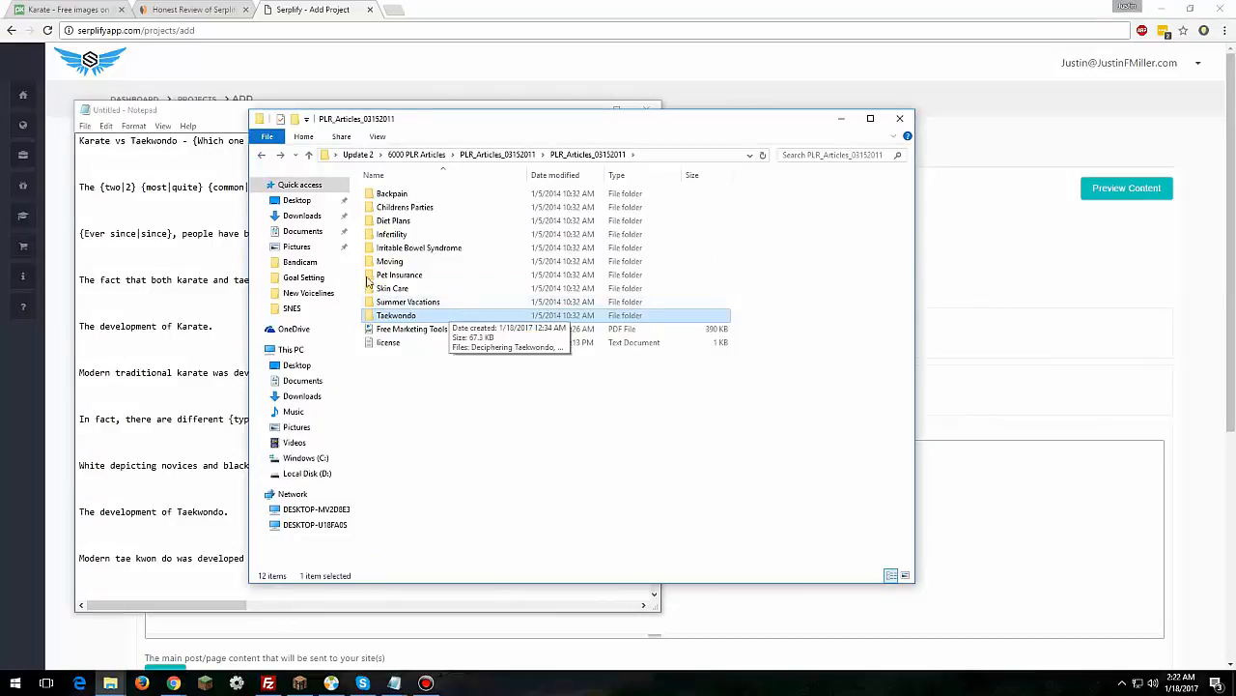
double_click(413, 197)
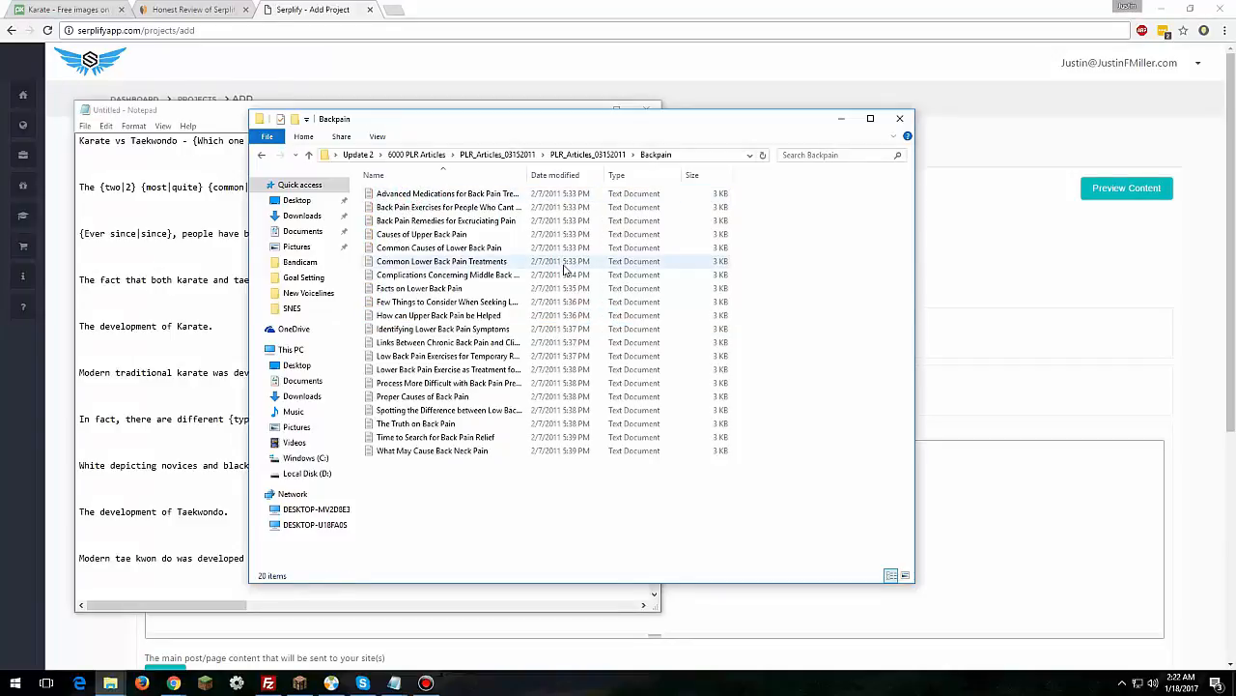
left_click(441, 263)
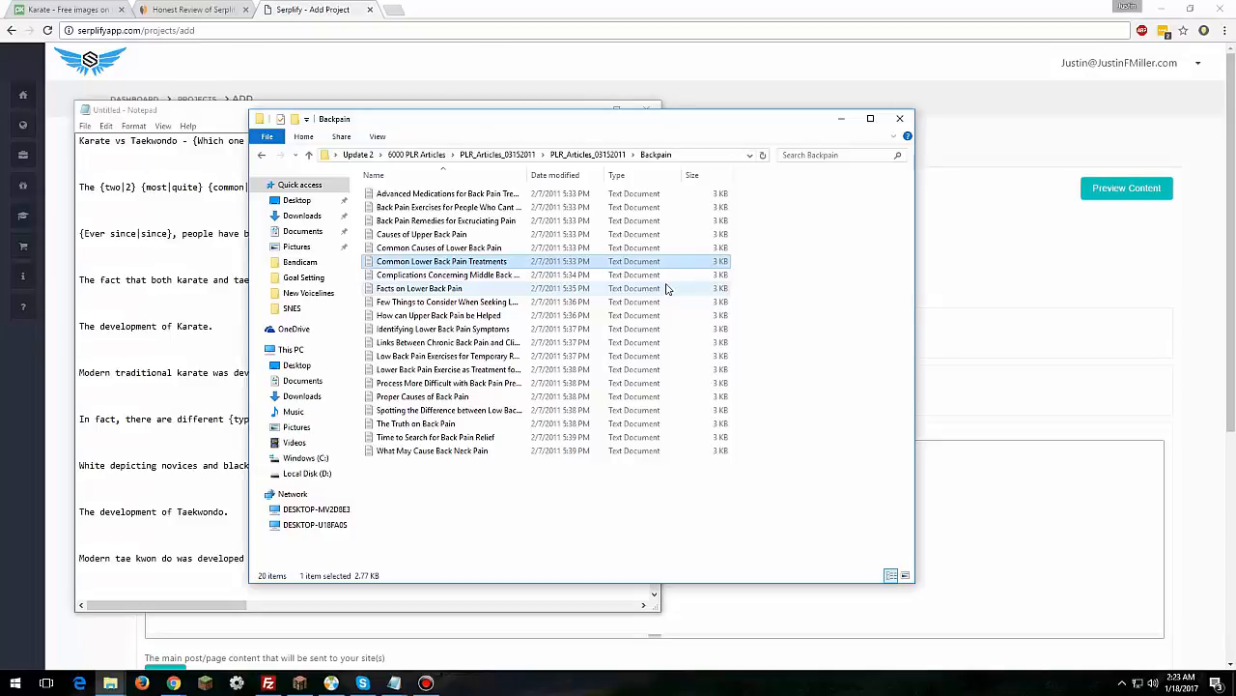
left_click(261, 155)
left_click(165, 168)
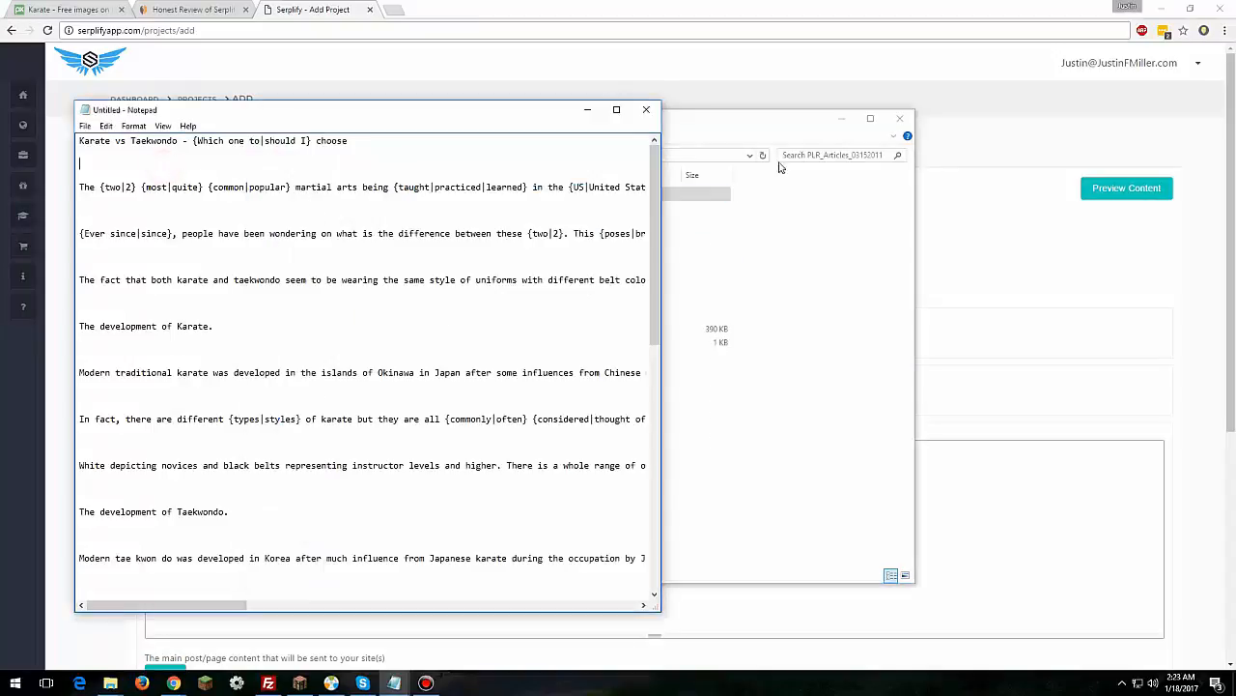
left_click(900, 118)
Step: Copy the entire spun Karate vs Taekwondo article from Notepad and paste it into the post body in Serplify
left_click(330, 114)
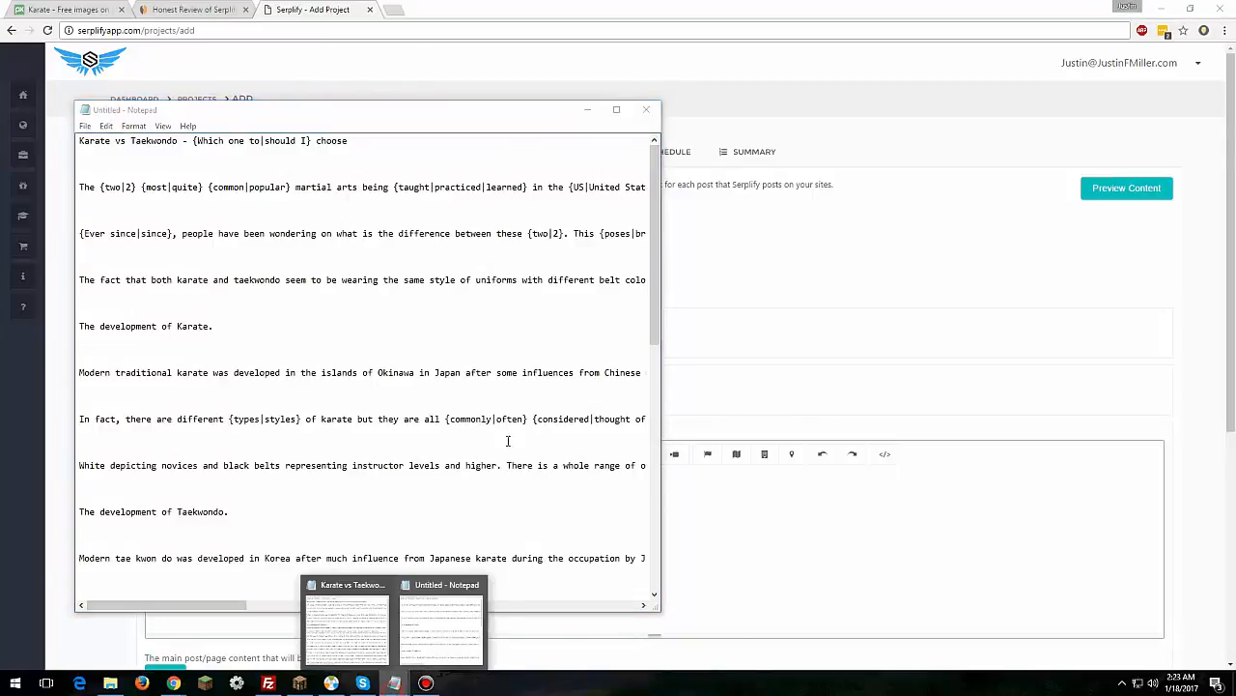
left_click(368, 359)
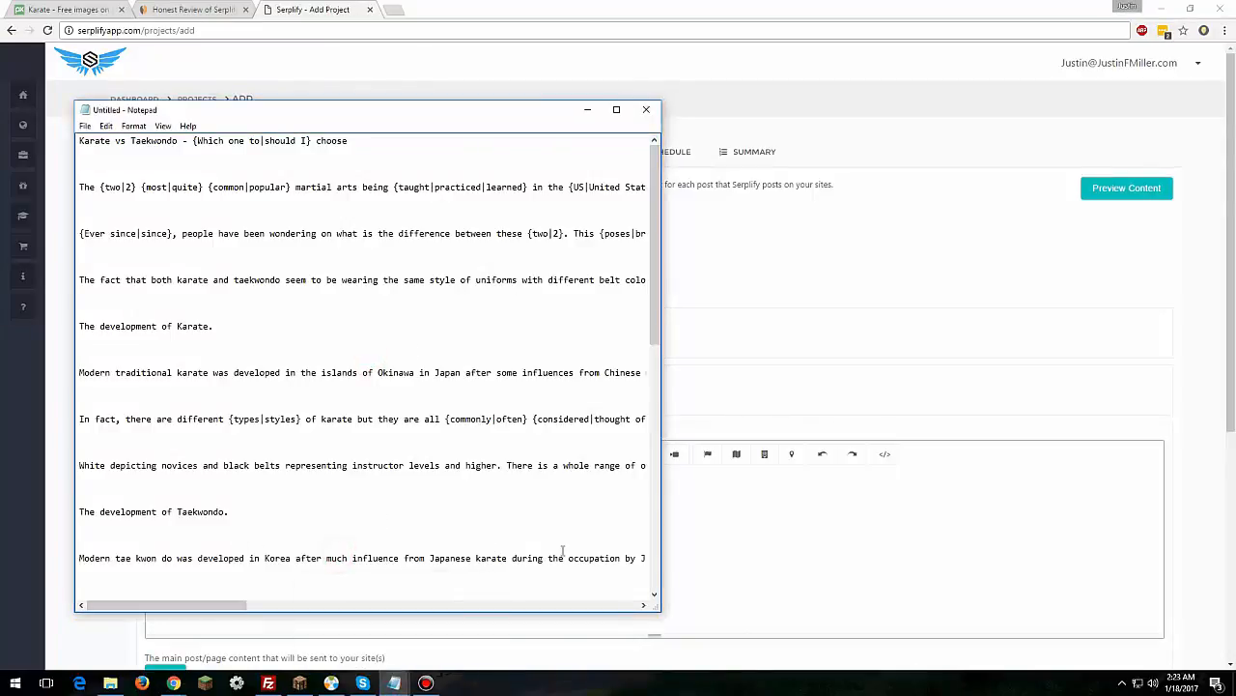
key("ctrl+a")
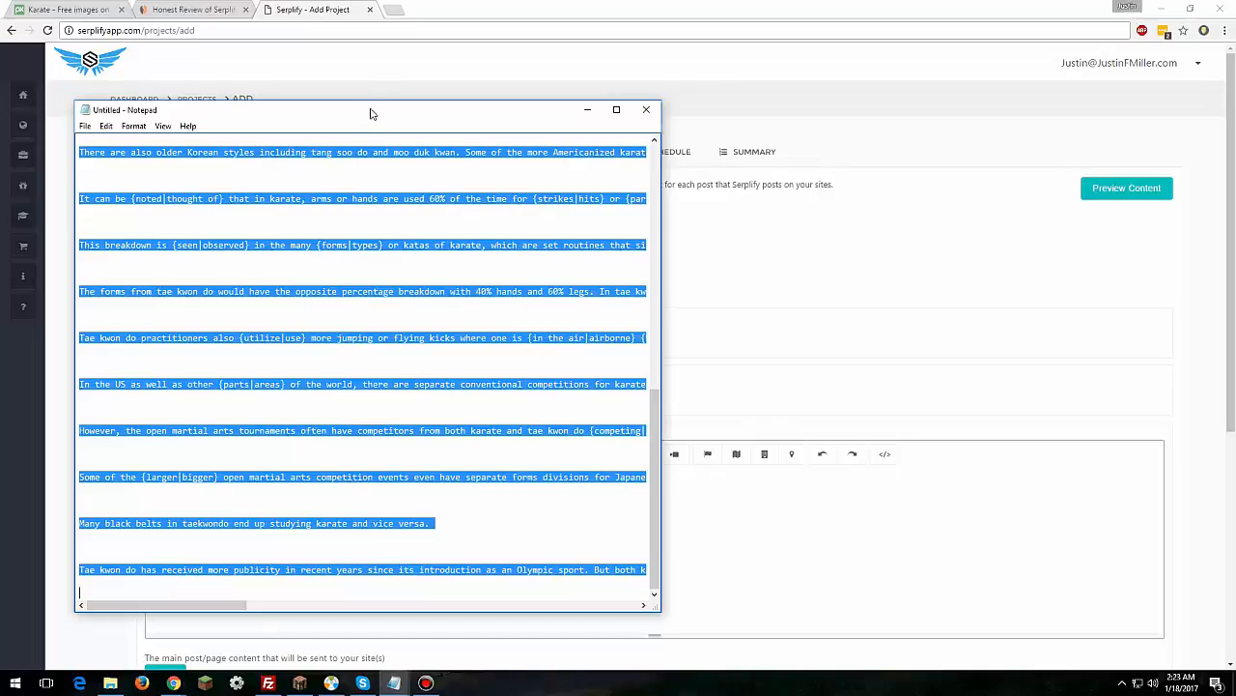
left_click_drag(370, 114, 870, 0)
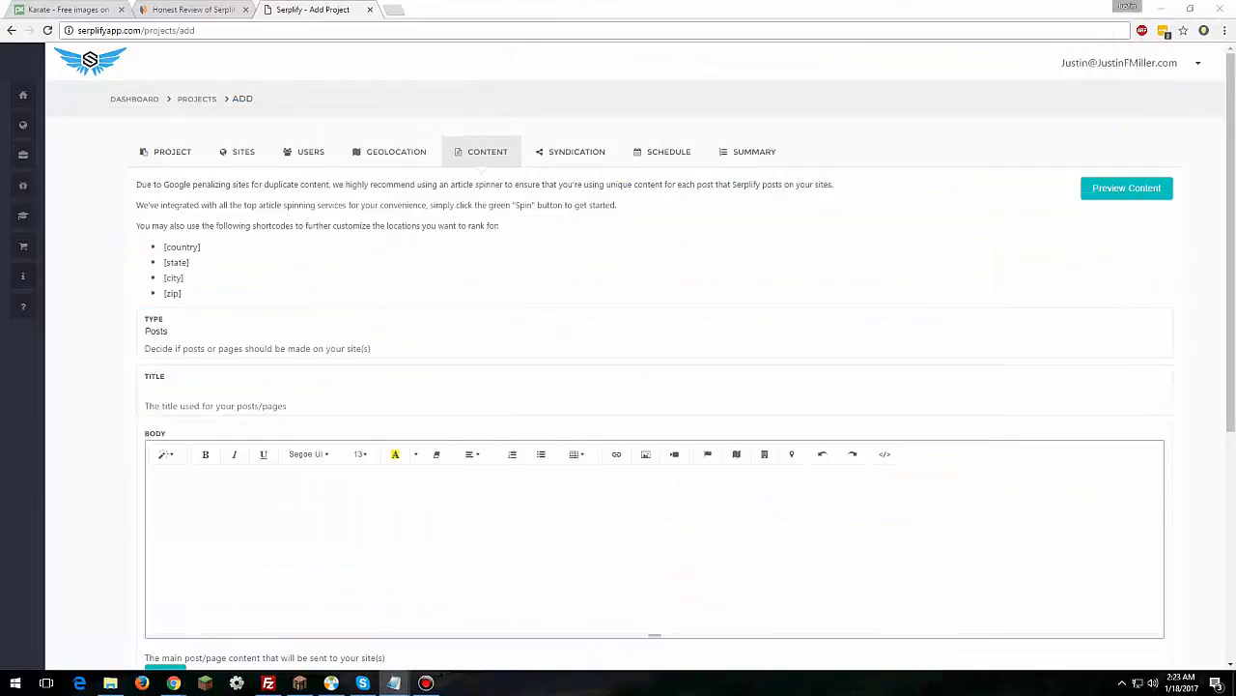
left_click(365, 522)
key("ctrl+v")
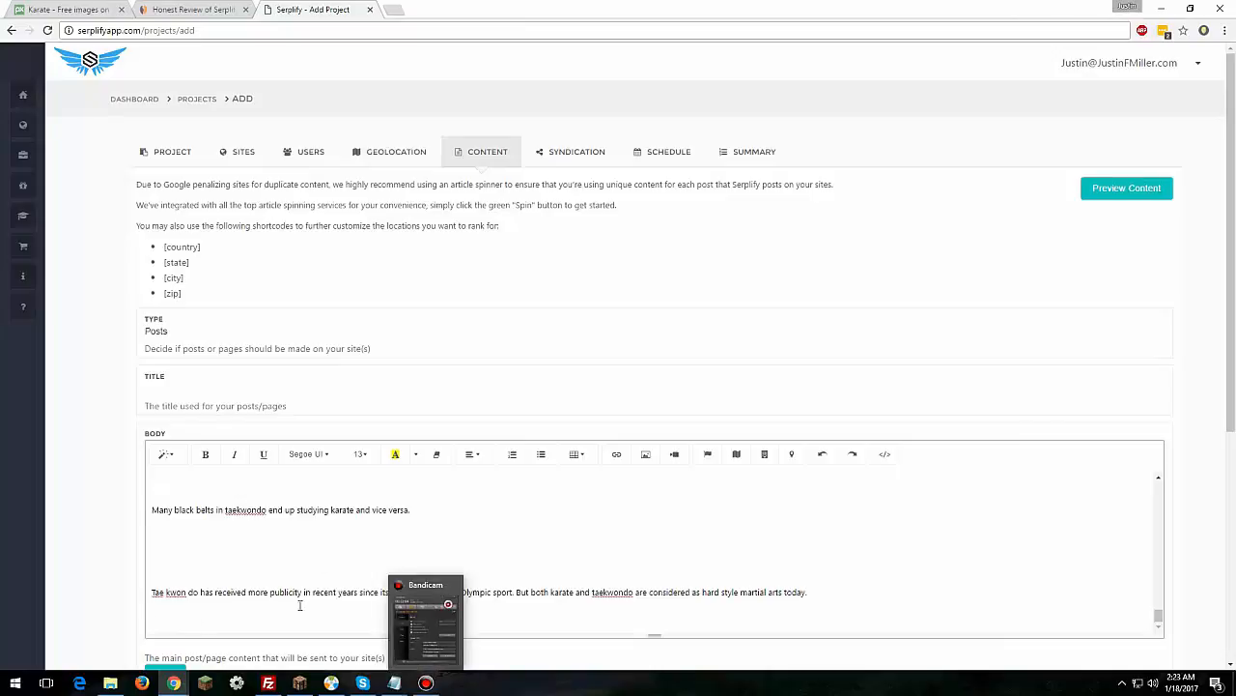
Step: Remove the surplus blank lines before the body's paragraphs starting "The {two|2}" and "{Ever since|since}"
scroll(299, 604, "up", 10)
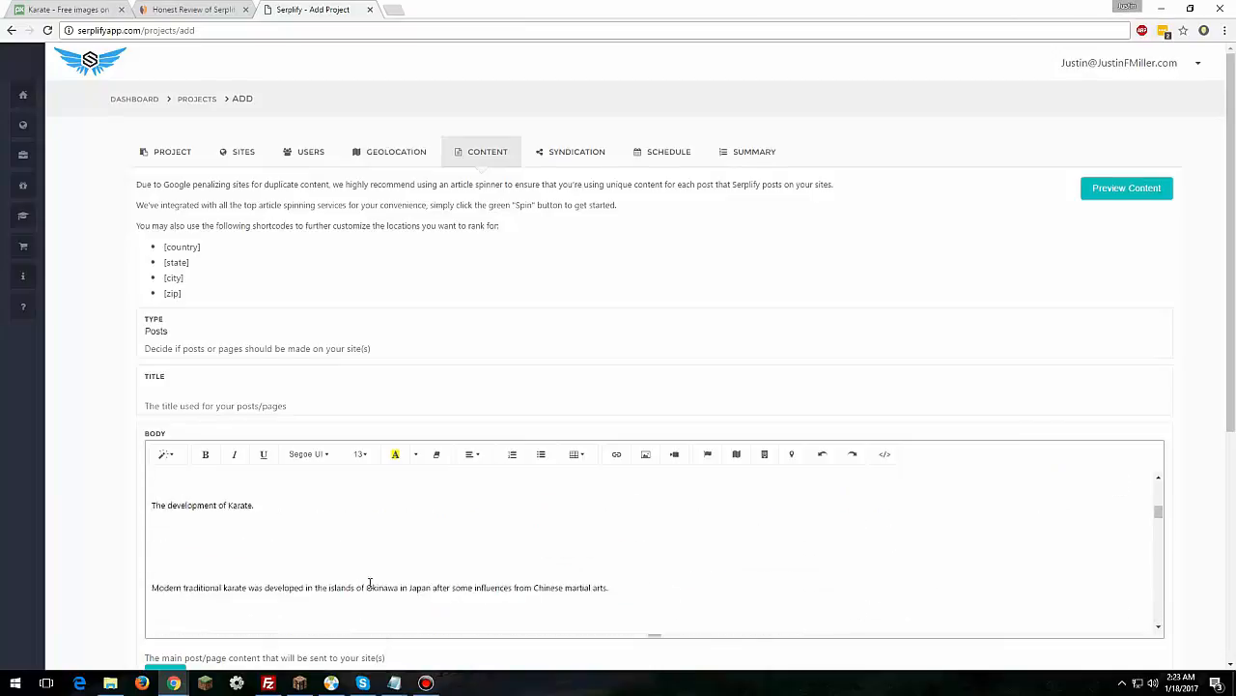
scroll(370, 583, "up", 10)
left_click(193, 524)
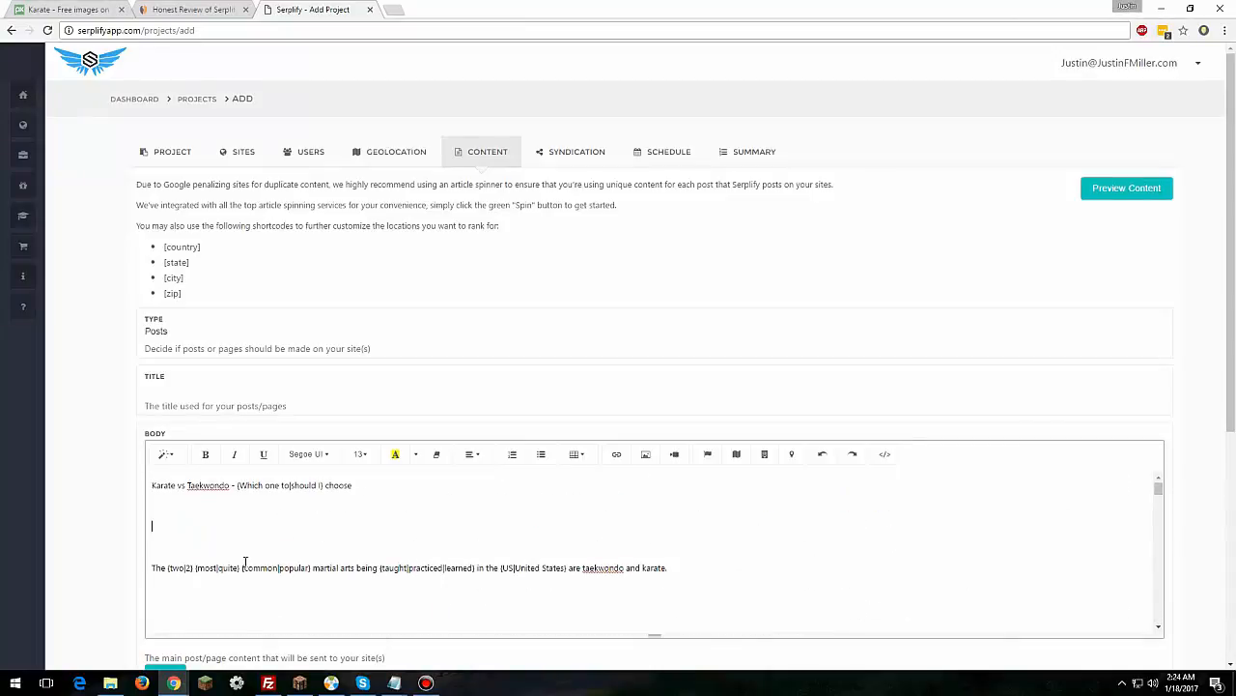
key("BackSpace")
key("BackSpace")
left_click(157, 501)
left_click(188, 589)
key("BackSpace")
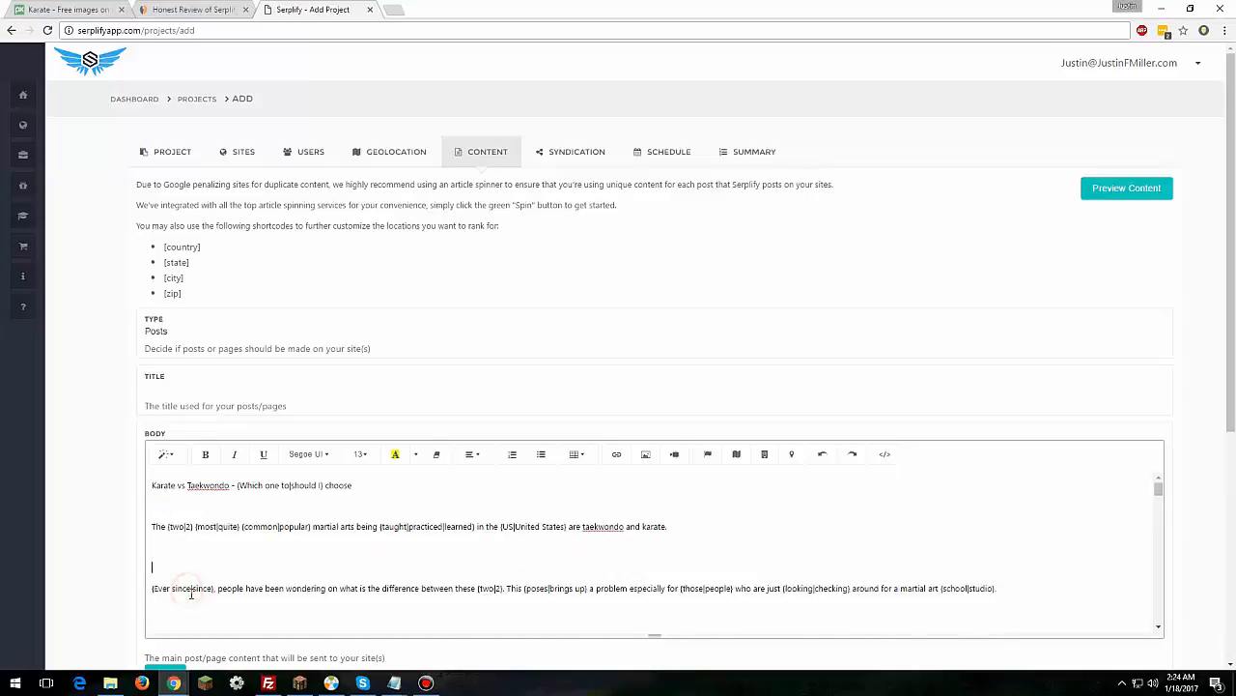
key("BackSpace")
Step: Remove the surplus blank lines before "The fact that both karate and taekwondo" and before the heading "The development of Karate."
scroll(237, 502, "down", 2)
left_click(194, 490)
key("BackSpace")
key("BackSpace")
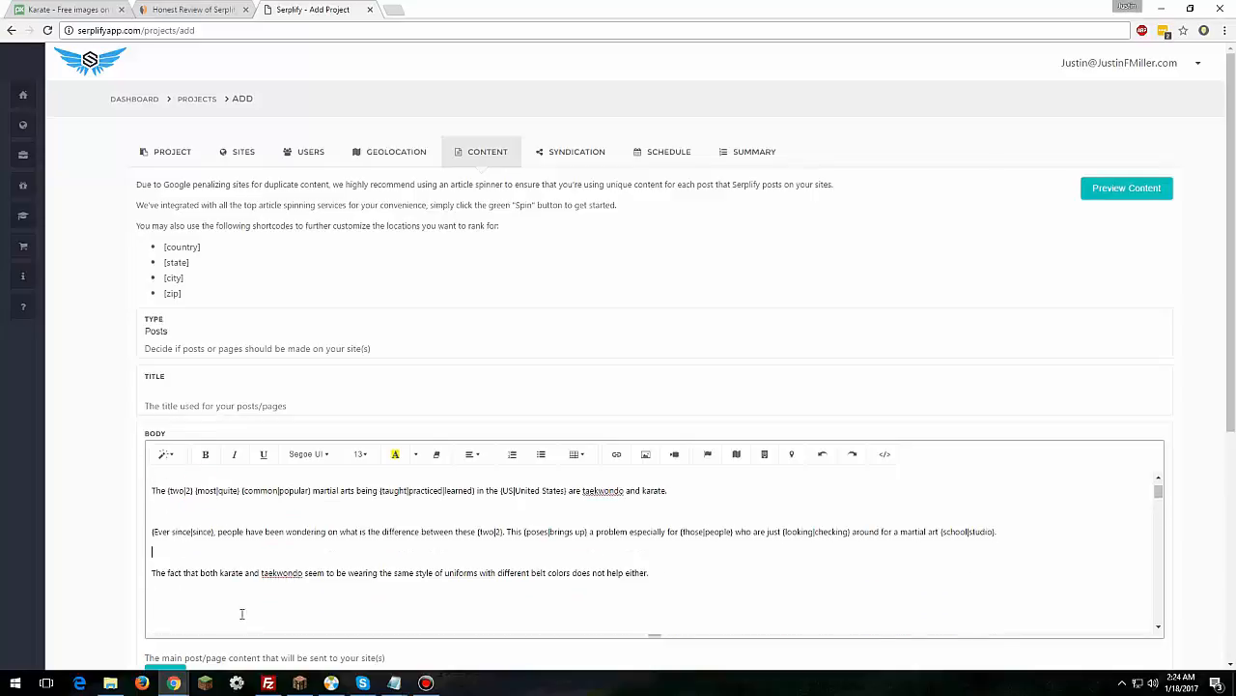
scroll(228, 527, "down", 3)
scroll(221, 539, "up", 1)
left_click(188, 503)
key("BackSpace")
key("BackSpace")
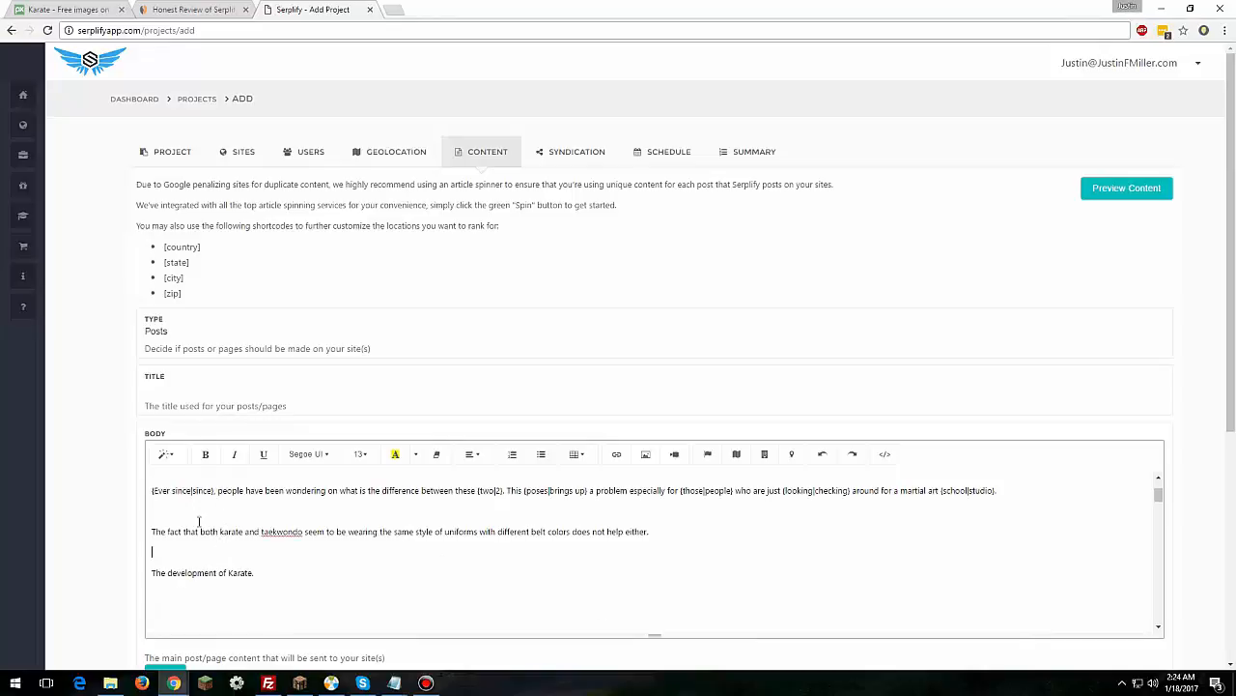
Step: Remove the surplus blank lines before the paragraphs starting "Modern traditional karate" and "In fact, there are different"
scroll(243, 560, "down", 2)
left_click(179, 546)
key("BackSpace")
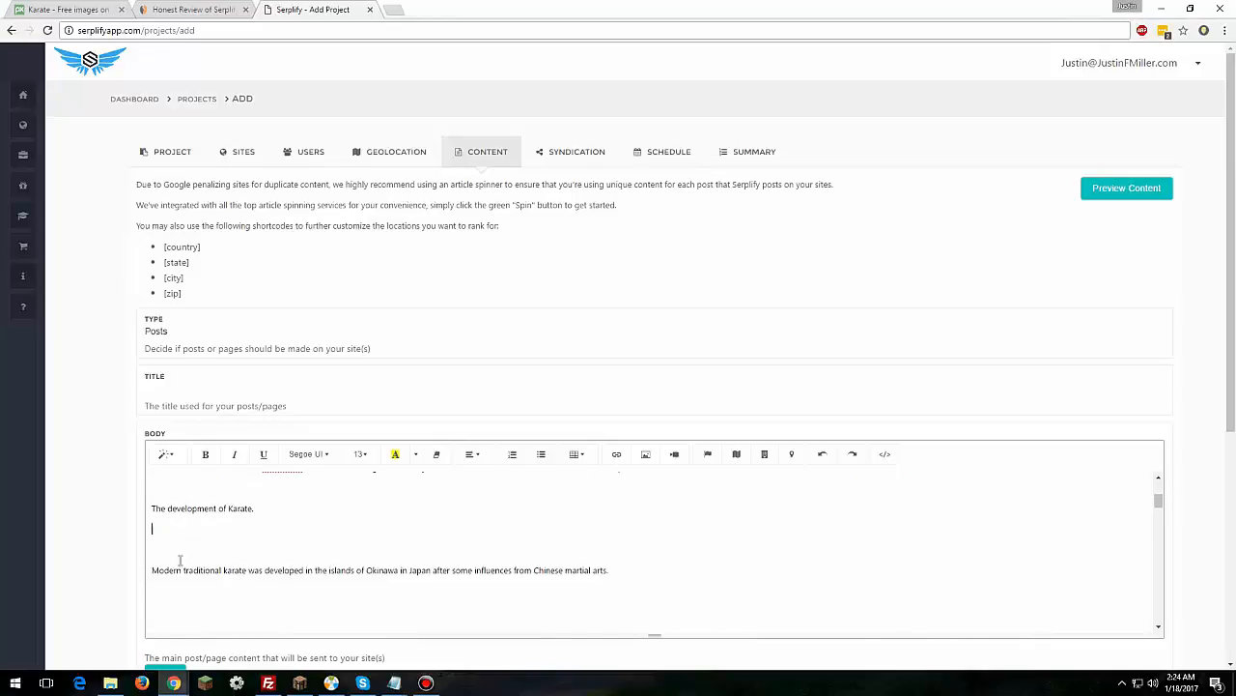
key("BackSpace")
left_click(185, 604)
key("BackSpace")
key("BackSpace")
key("BackSpace")
left_click(180, 606)
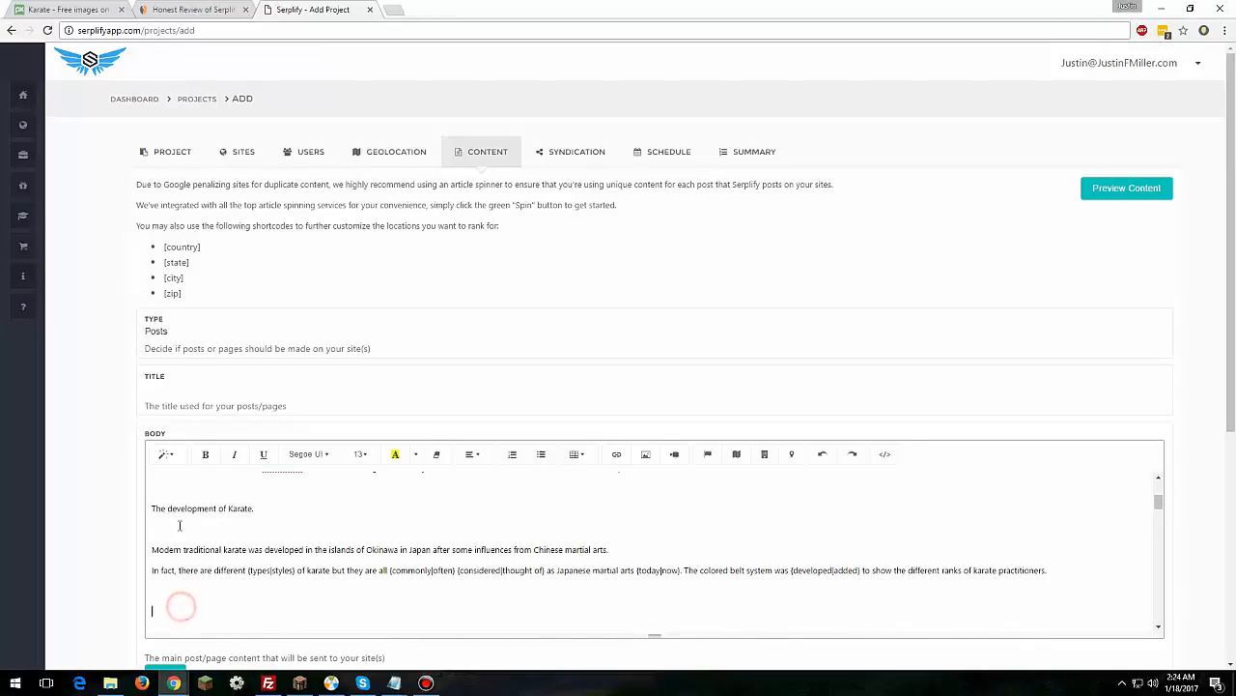
left_click(173, 531)
Step: Reduce the gaps before the "White depicting novices" paragraph and the heading "The development of Taekwondo." to one blank line each
scroll(184, 534, "down", 3)
scroll(218, 545, "up", 1)
left_click(192, 582)
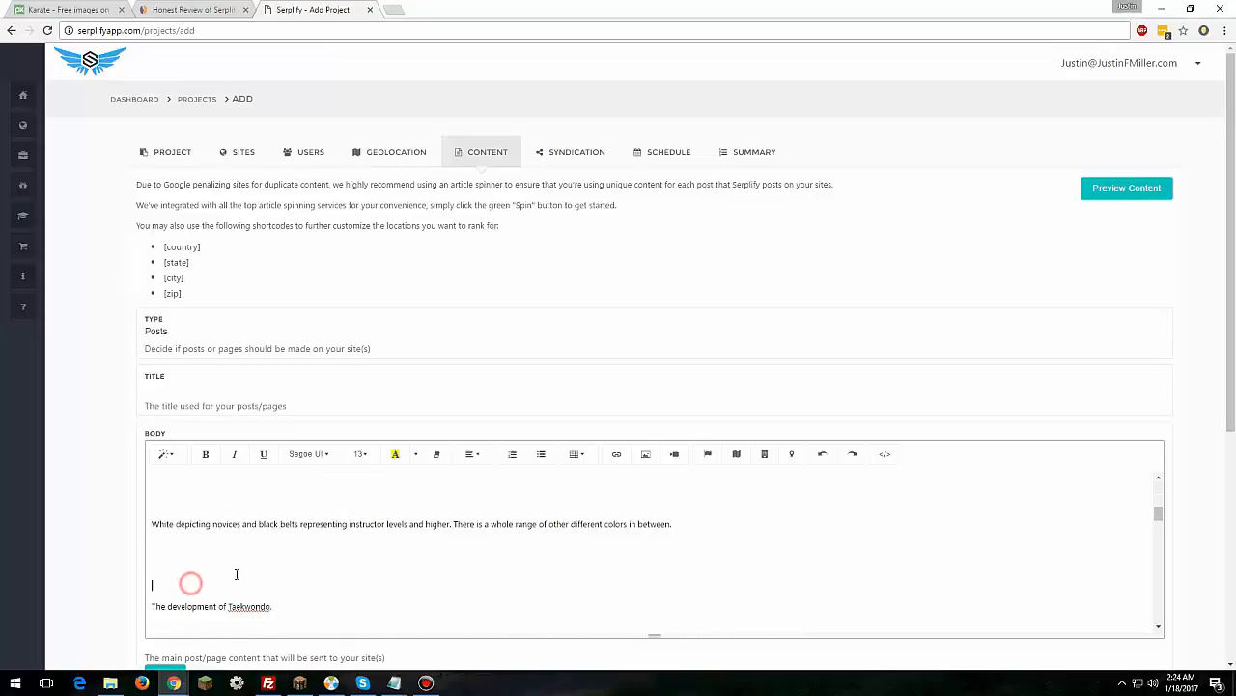
key("BackSpace")
key("BackSpace")
left_click(192, 492)
scroll(312, 536, "down", 1)
scroll(174, 585, "up", 3)
left_click(174, 588)
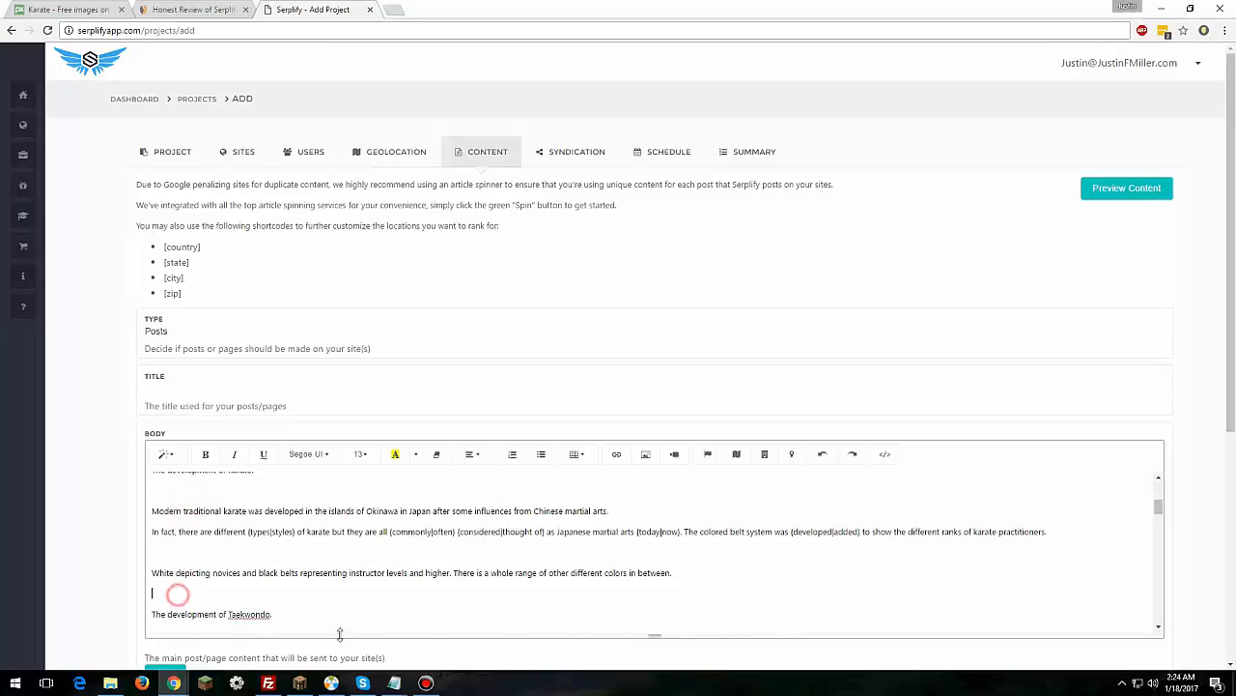
key("BackSpace")
scroll(287, 554, "down", 1)
key("Return")
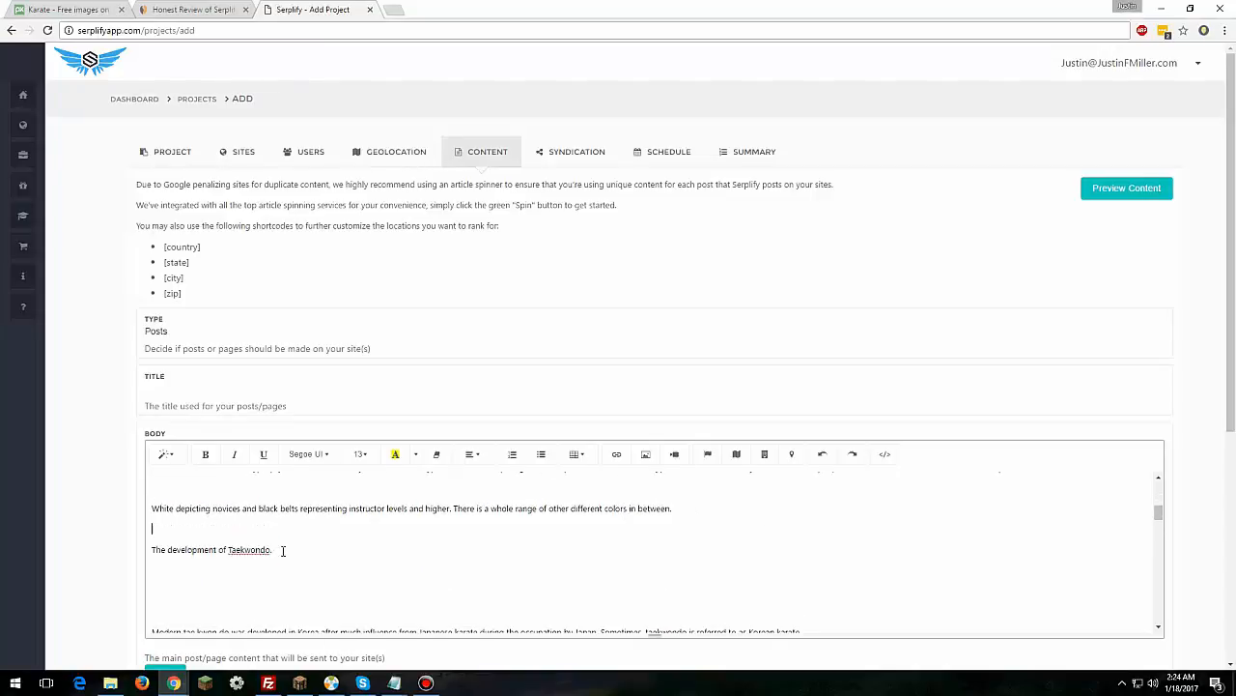
Step: Remove the blank lines before the body's paragraphs starting "Modern tae kwon do" and "The Koreans"
left_click(158, 489)
scroll(183, 537, "down", 1)
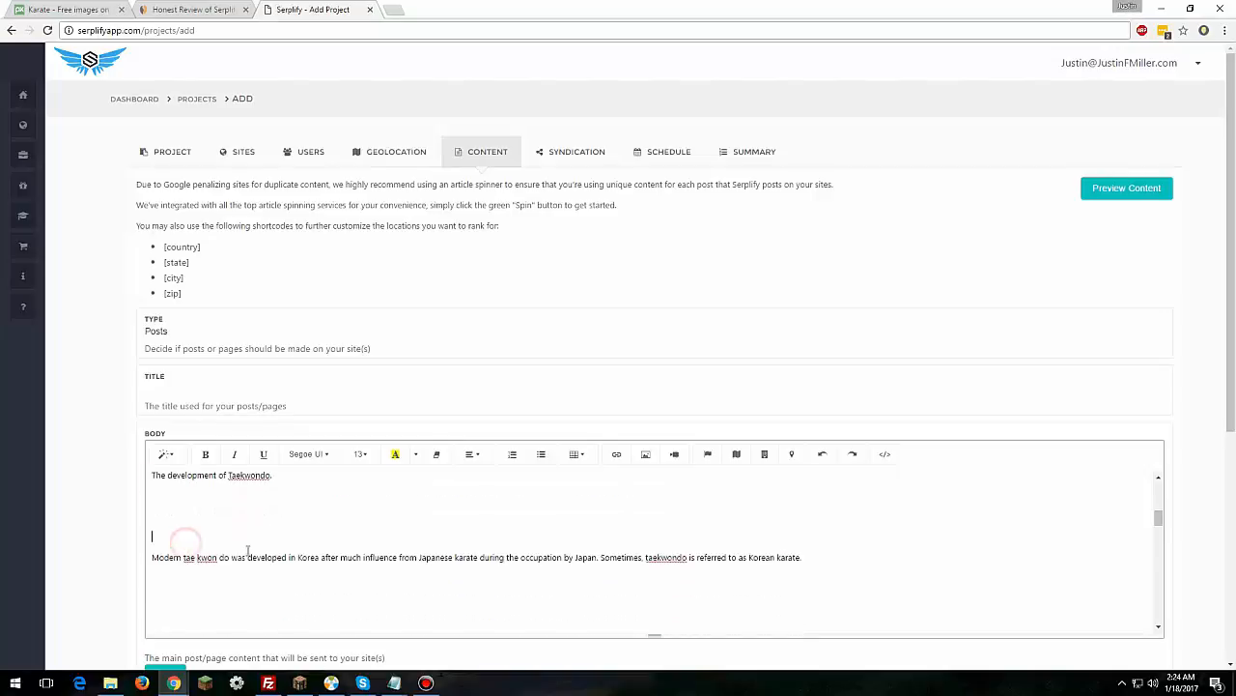
key("BackSpace")
key("BackSpace")
key("BackSpace")
left_click(180, 558)
key("BackSpace")
key("BackSpace")
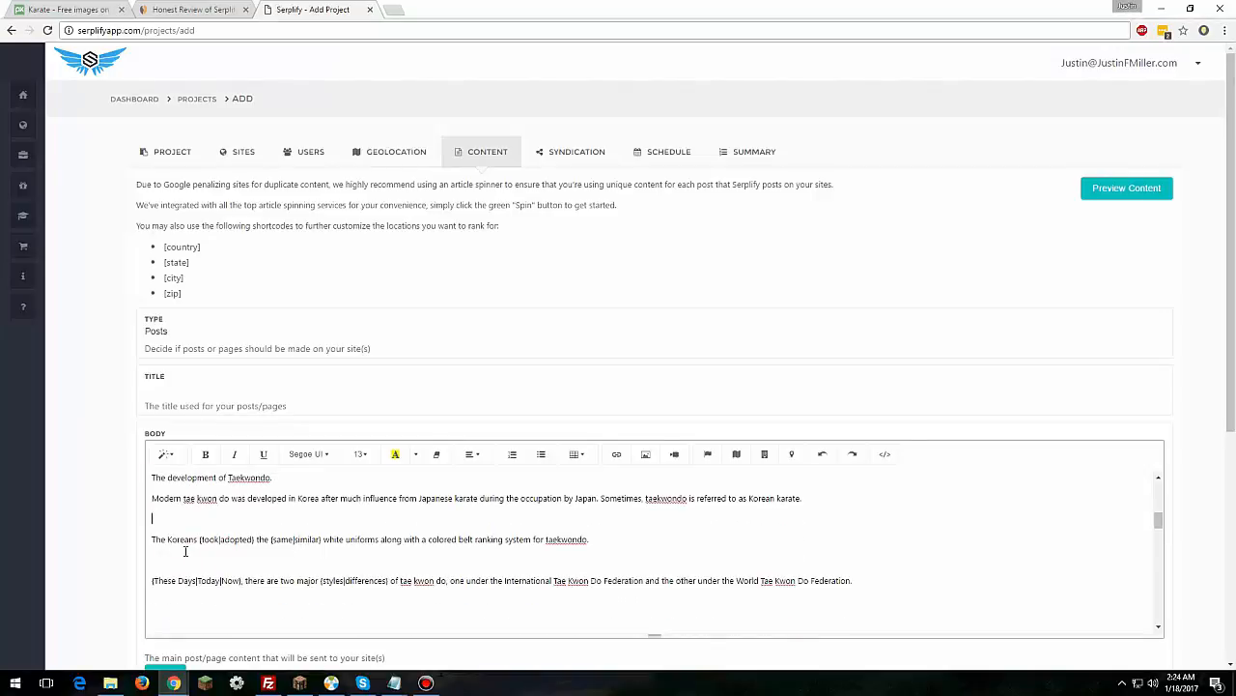
key("BackSpace")
Step: Remove the blank line before the "{These days|Today|Now}" paragraph and make sure its opening reads "These days"
left_click(181, 560)
key("BackSpace")
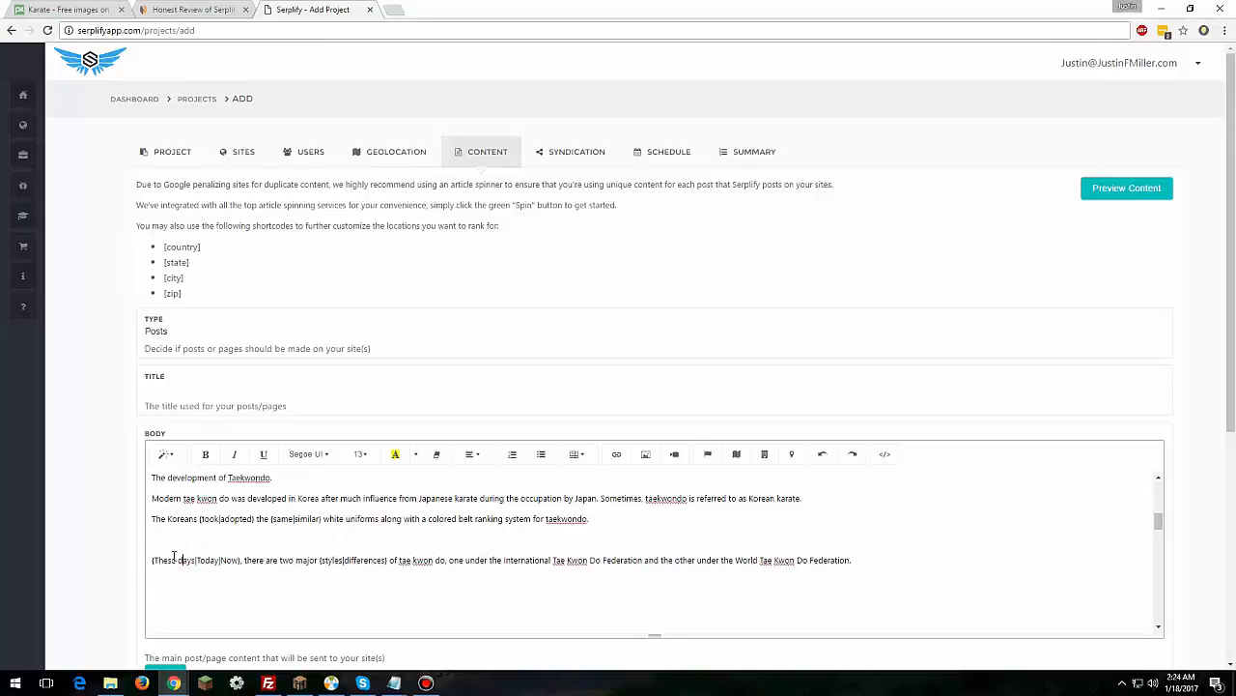
left_click(172, 558)
type("d")
left_click(170, 560)
type("e")
left_click(190, 543)
key("BackSpace")
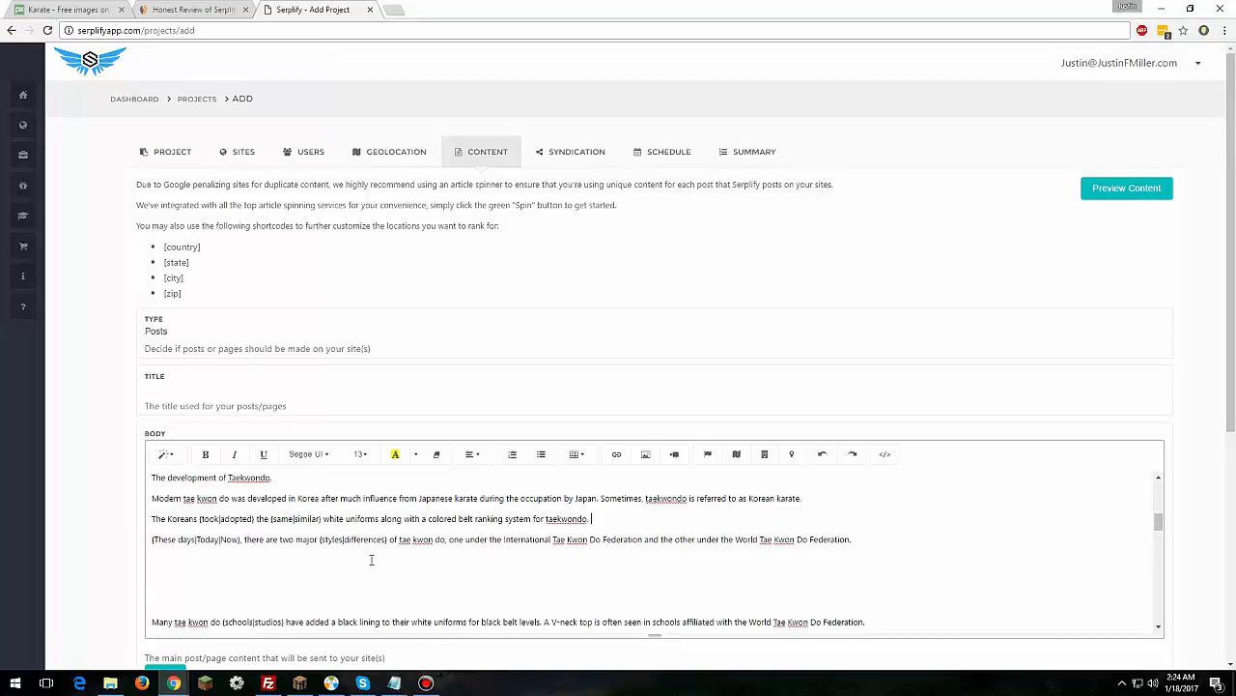
Step: Reduce the gaps before the paragraphs starting "Many tae kwon do" and "There are also older Korean styles" to one blank line each
scroll(372, 560, "down", 1)
left_click(204, 534)
key("BackSpace")
key("BackSpace")
left_click(182, 555)
key("BackSpace")
key("BackSpace")
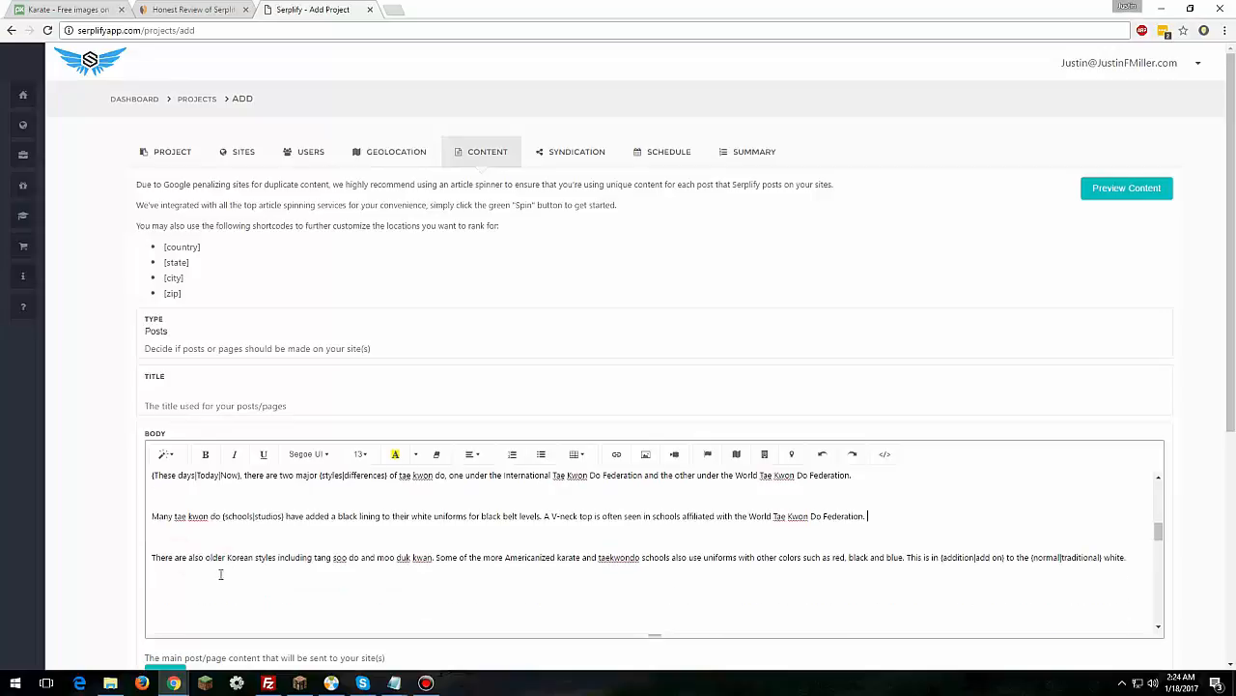
Step: Remove the surplus blank lines before the paragraphs starting "It can be" and "The forms from tae kwon do"
left_click(171, 585)
key("BackSpace")
key("BackSpace")
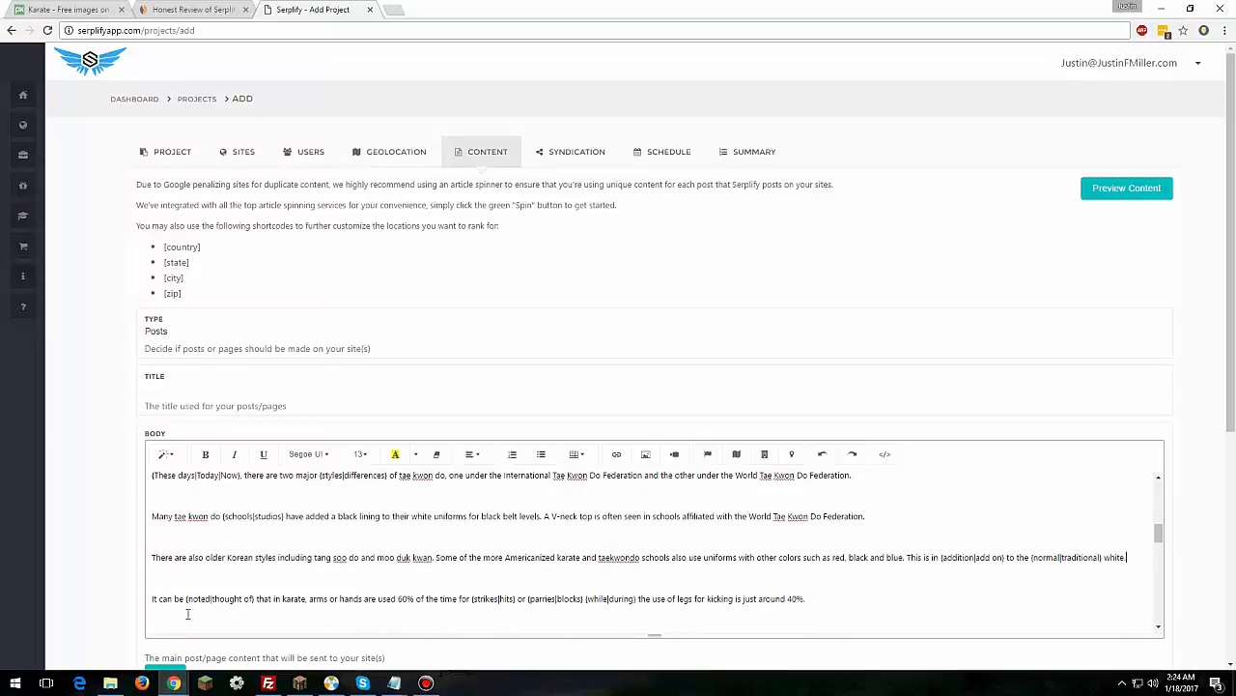
scroll(187, 614, "down", 3)
left_click(183, 550)
key("BackSpace")
key("BackSpace")
scroll(172, 538, "up", 1)
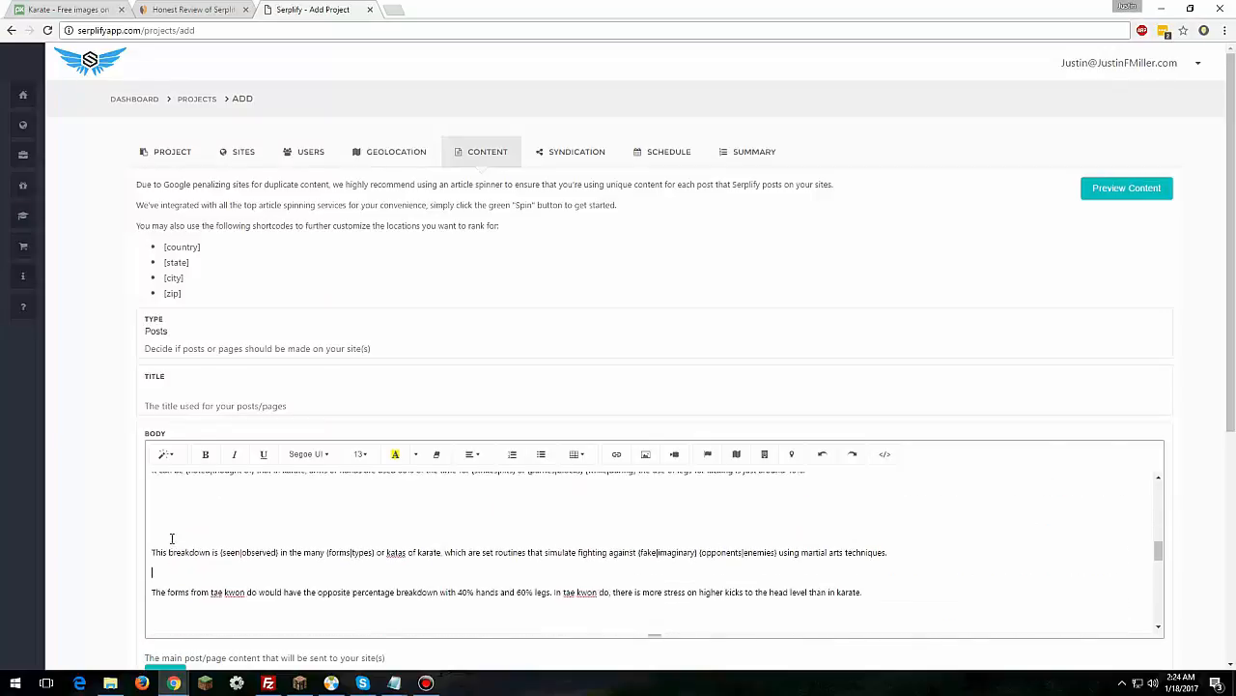
Step: Reduce the gaps before the "This breakdown is" and "Tae kwon do practitioners" paragraphs to one blank line each
left_click(172, 538)
key("BackSpace")
key("BackSpace")
left_click(194, 608)
key("BackSpace")
key("BackSpace")
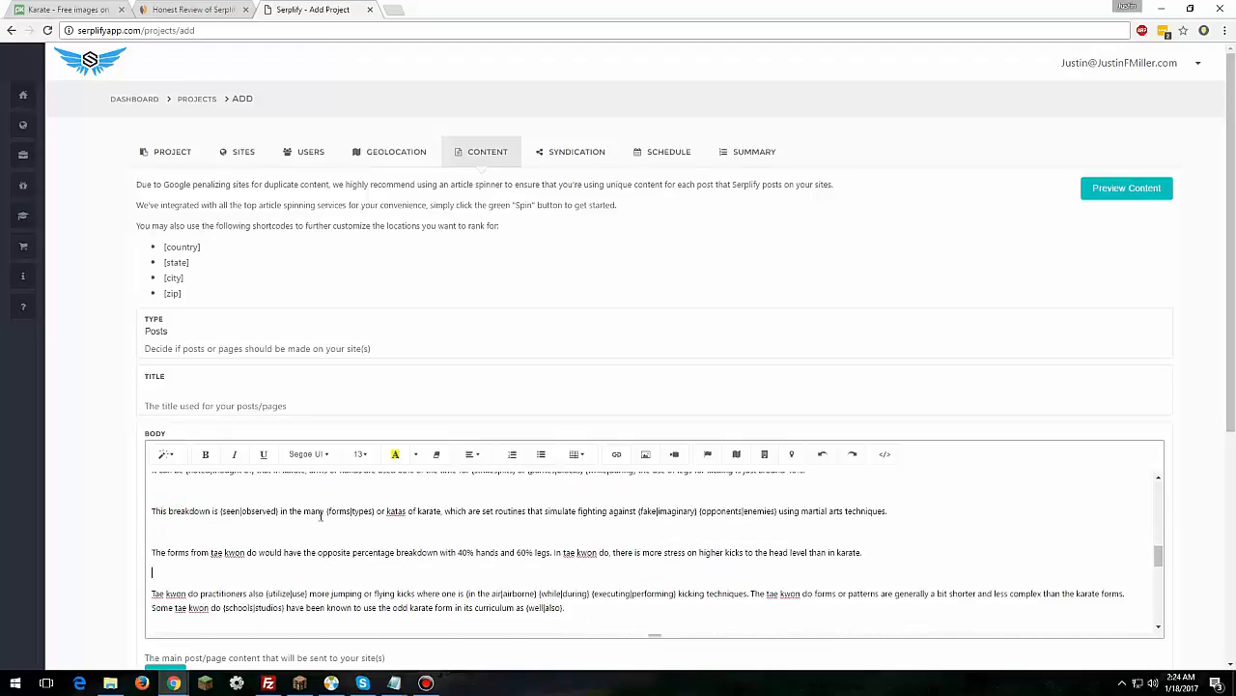
Step: Remove the surplus blank lines before the paragraphs starting "In the US as well" and "However, the open martial arts"
scroll(321, 516, "down", 3)
scroll(188, 546, "up", 1)
left_click(185, 547)
key("BackSpace")
key("BackSpace")
left_click(209, 582)
key("BackSpace")
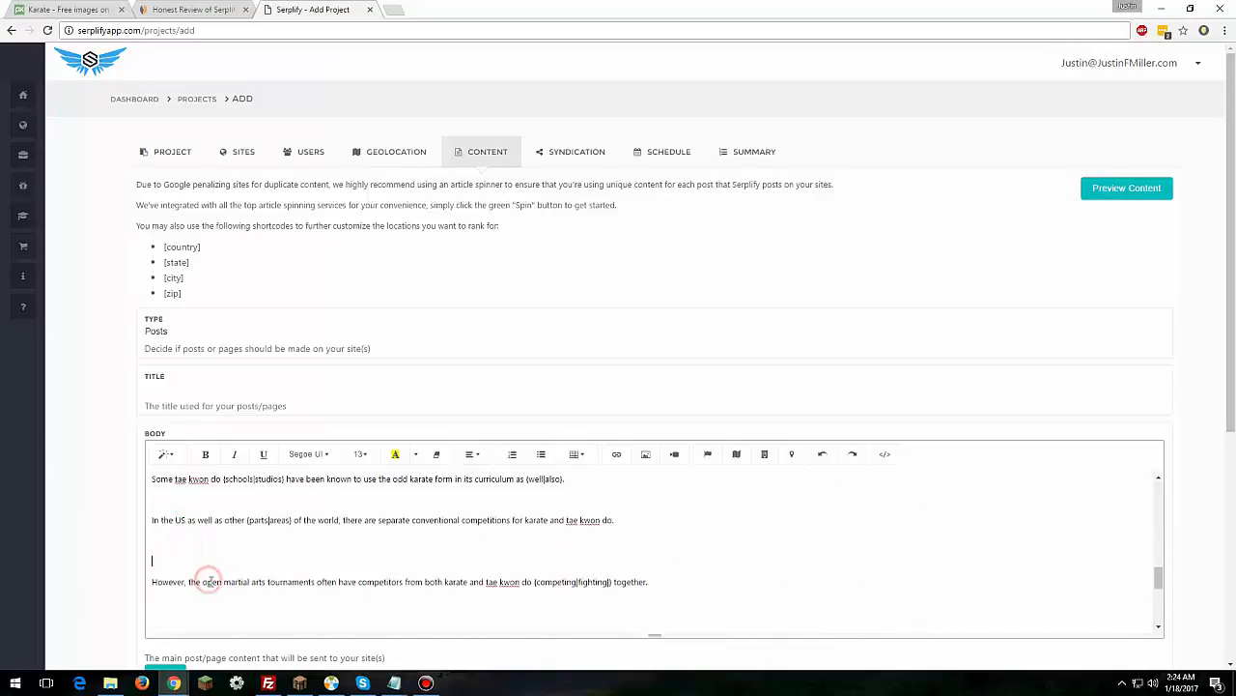
key("BackSpace")
key("BackSpace")
Step: Remove the blank lines before "Some of the {larger|bigger}" and reduce the gap before "Many black belts" to one blank line
left_click(197, 592)
key("BackSpace")
key("BackSpace")
key("BackSpace")
left_click(192, 603)
key("BackSpace")
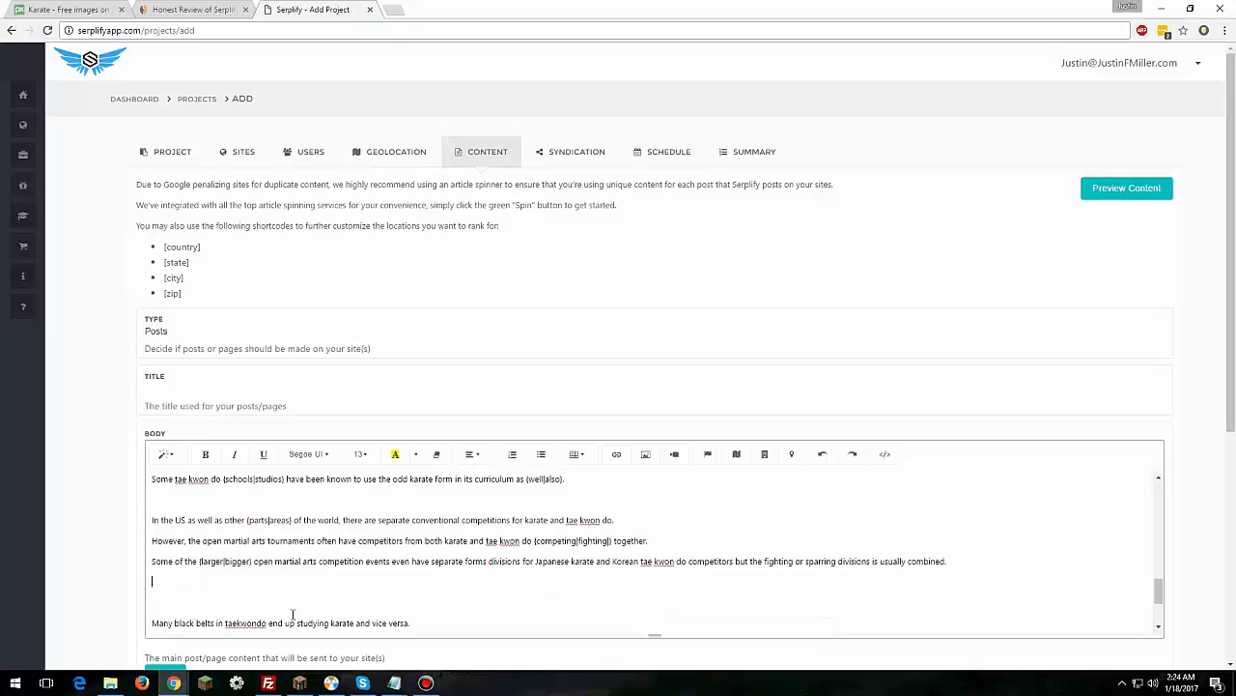
key("BackSpace")
Step: Correct the first word of the "black belts in taekwondo" paragraph to "Many" and remove the blank line above it
left_click(164, 602)
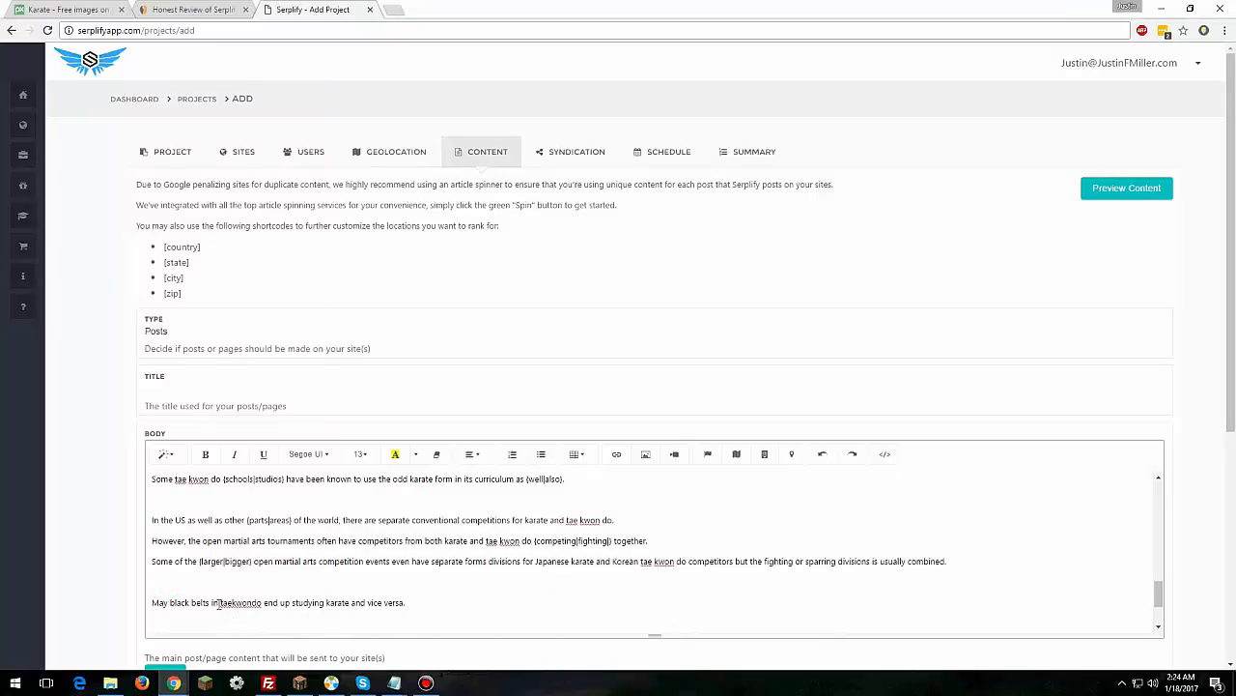
type("n")
left_click(179, 586)
key("BackSpace")
scroll(279, 582, "down", 1)
left_click(235, 550)
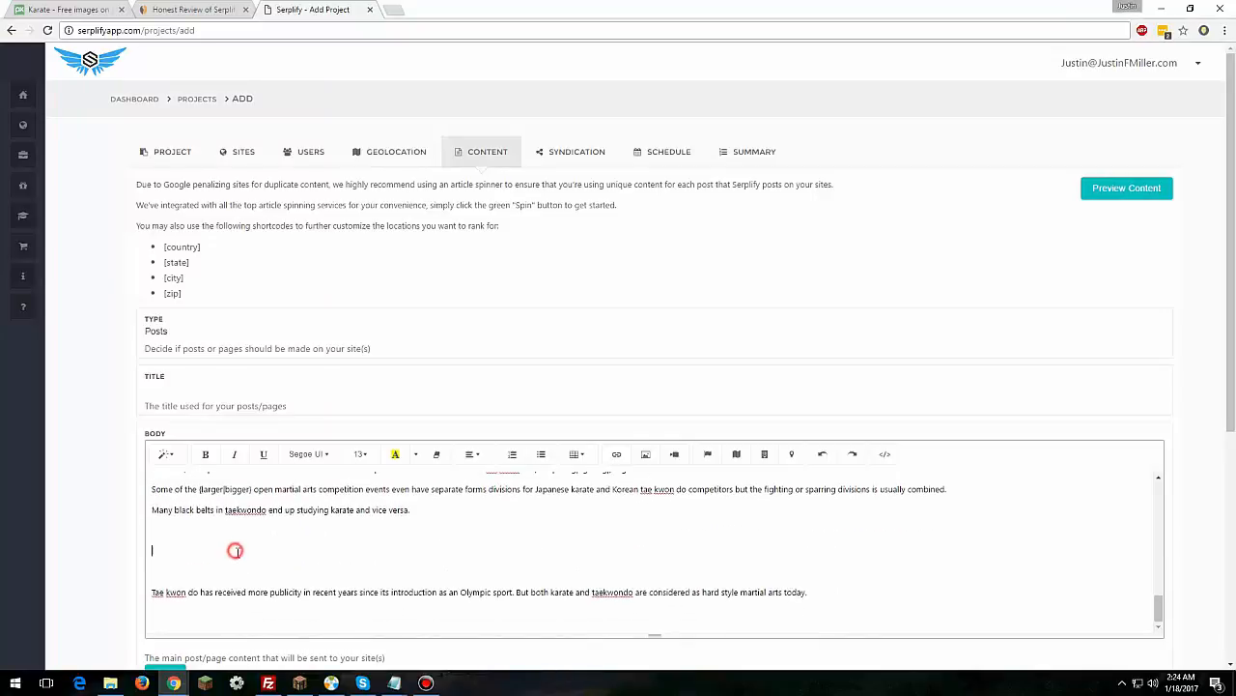
Step: Copy "Karate vs Taekwondo" from the first line of the body into the post title
scroll(318, 588, "up", 10)
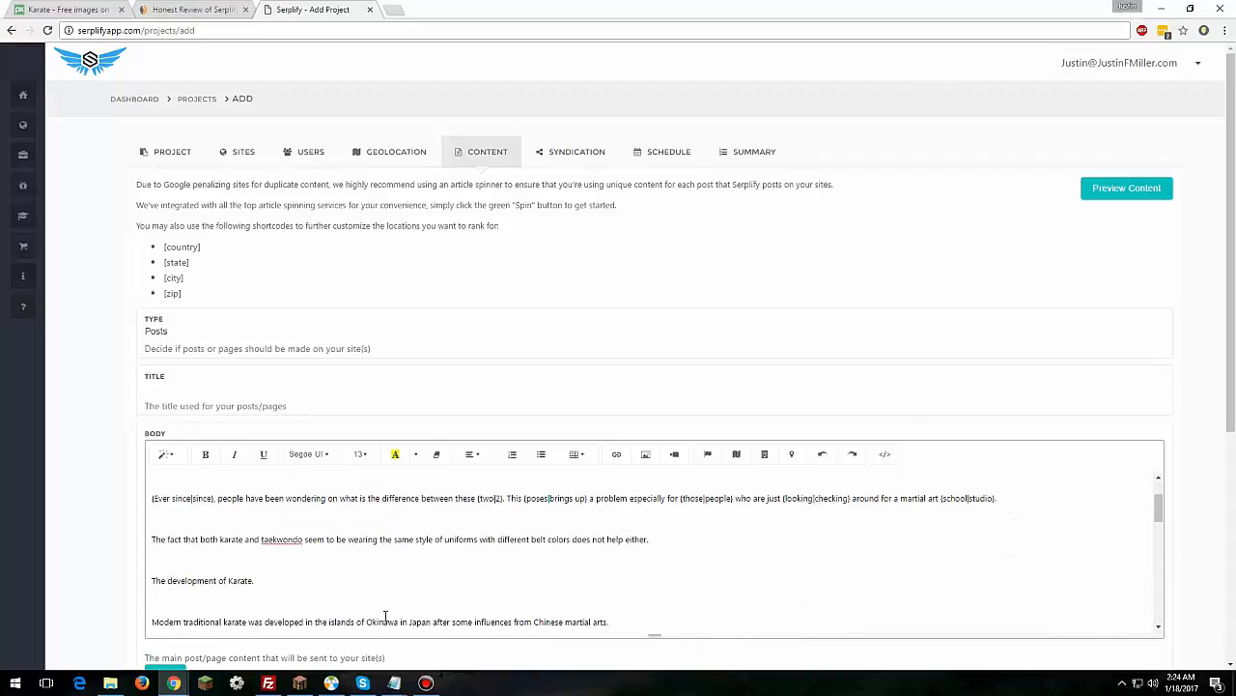
scroll(386, 616, "up", 2)
left_click_drag(217, 526, 389, 526)
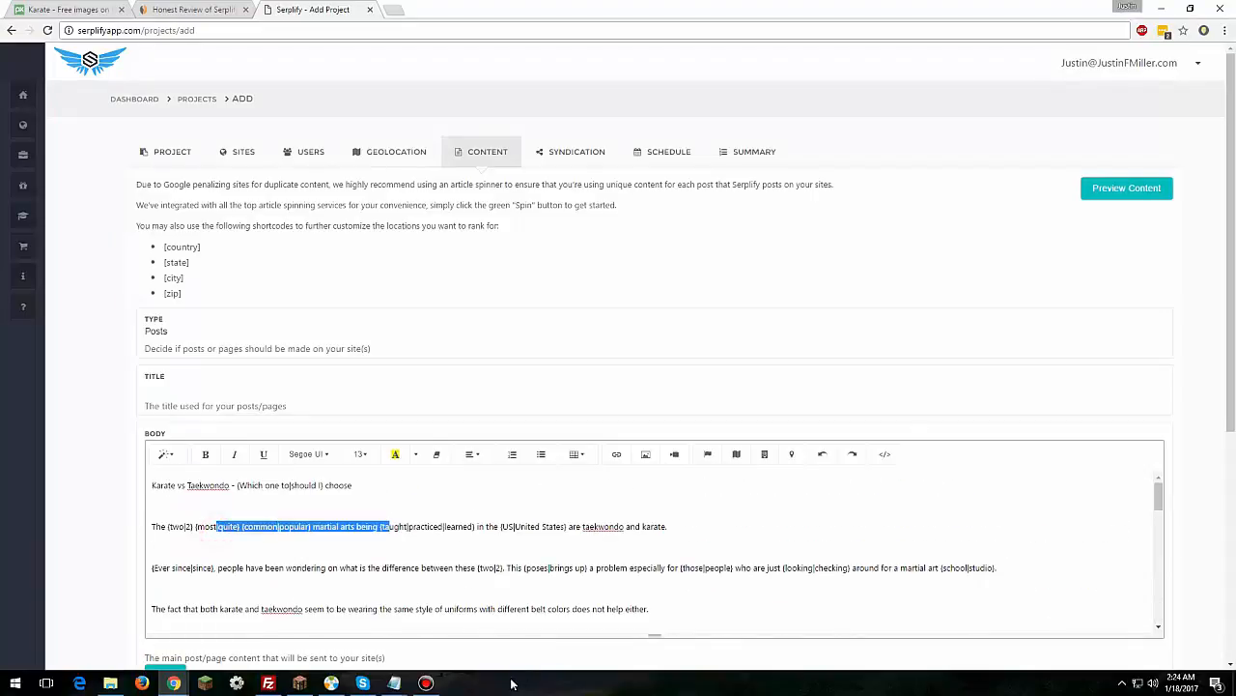
left_click(203, 382)
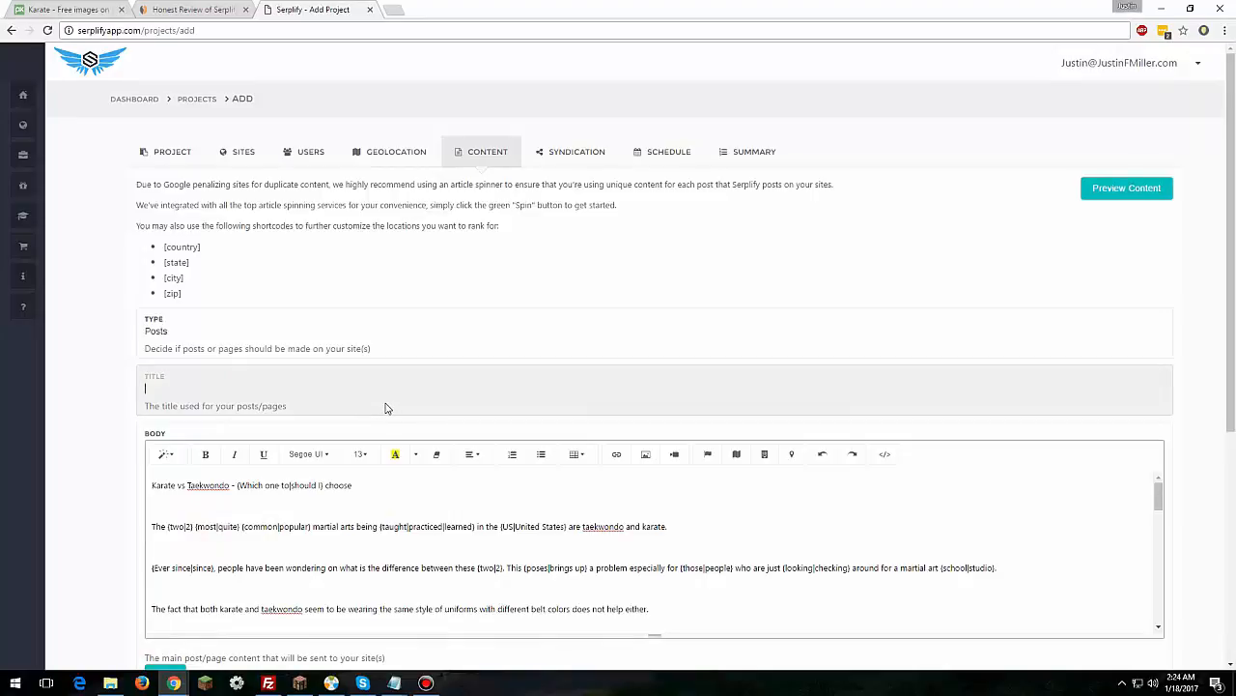
left_click_drag(230, 486, 146, 487)
key("ctrl+c")
left_click(203, 384)
key("ctrl+v")
Step: Insert the location shortcodes "[state], [city]" in front of the title text
double_click(182, 387)
left_click(145, 387)
type("{")
type("[state]")
type(", {")
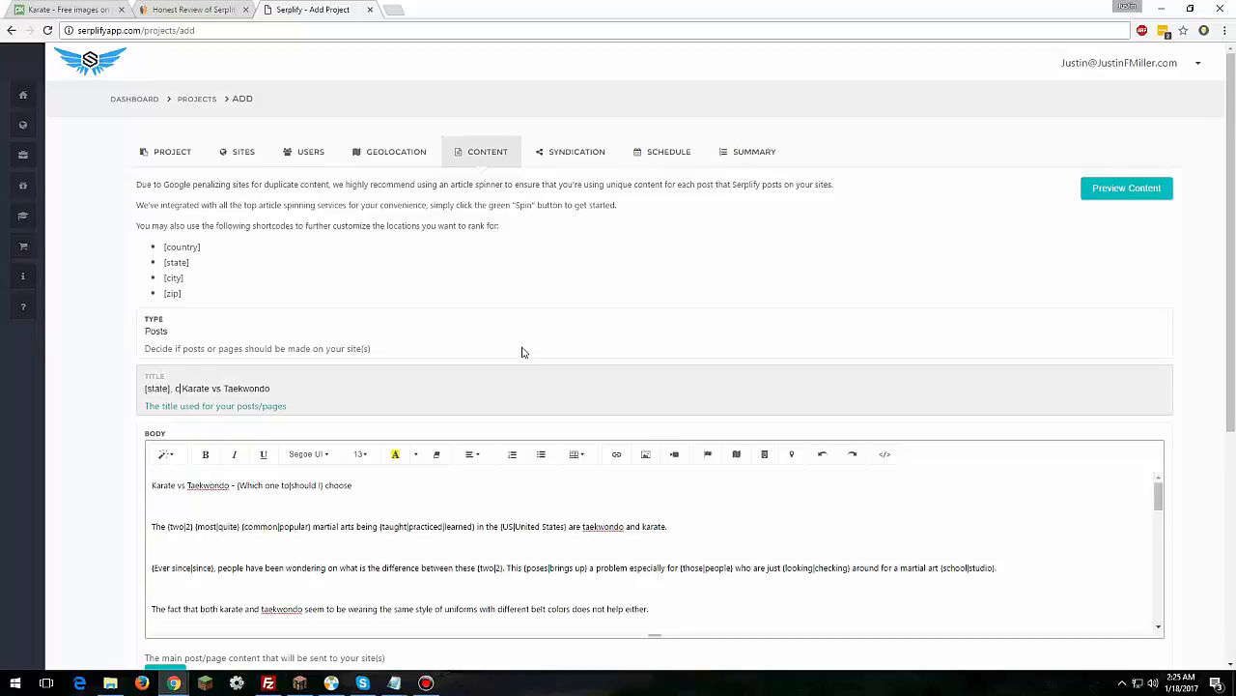
type("city]")
left_click_drag(197, 389, 292, 408)
left_click(291, 387)
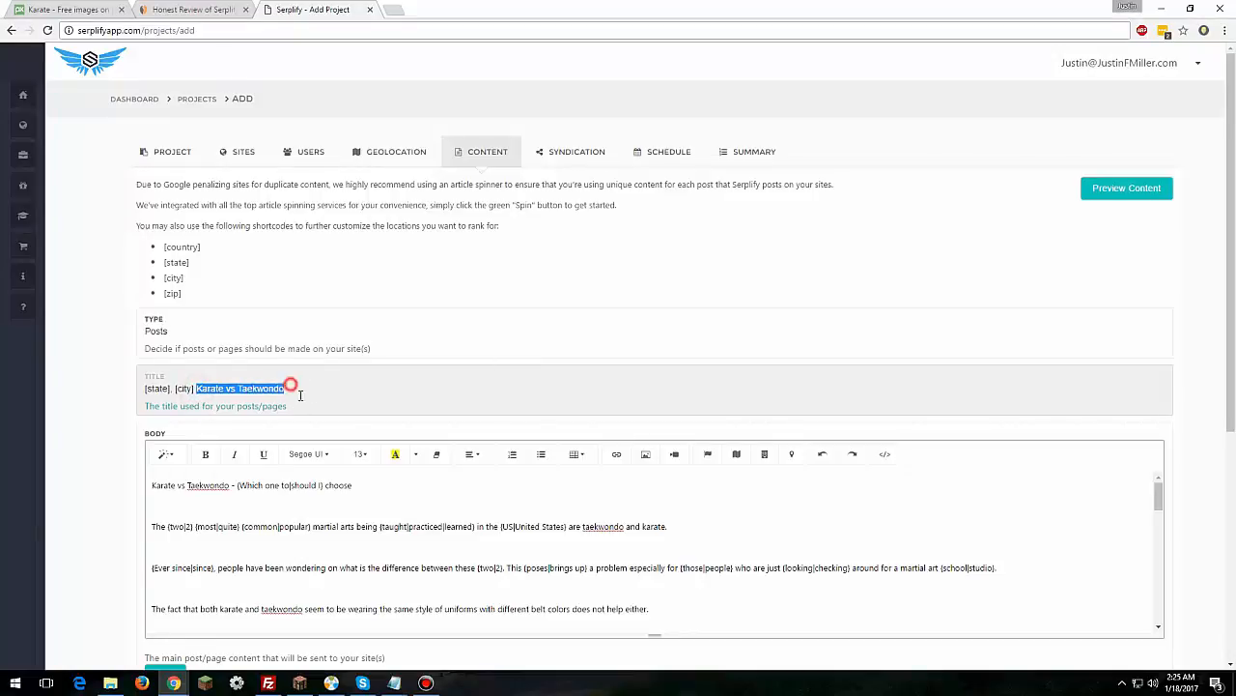
left_click(154, 389)
left_click(181, 387)
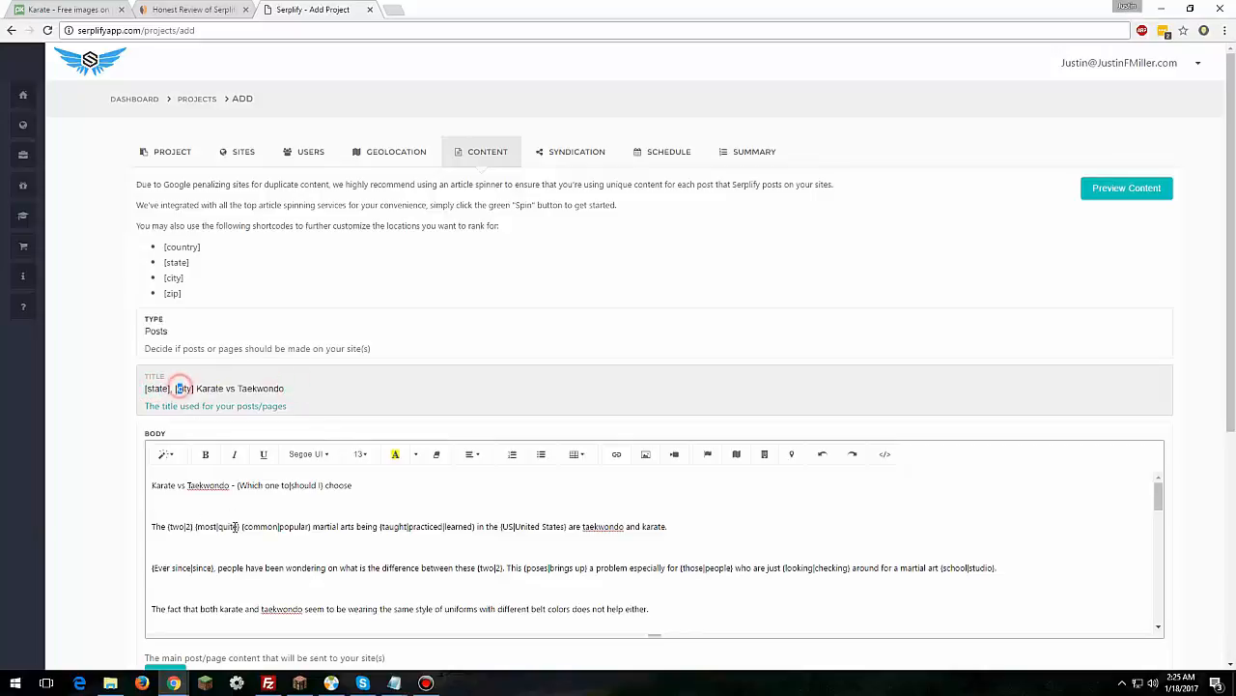
left_click(155, 391)
left_click(183, 389)
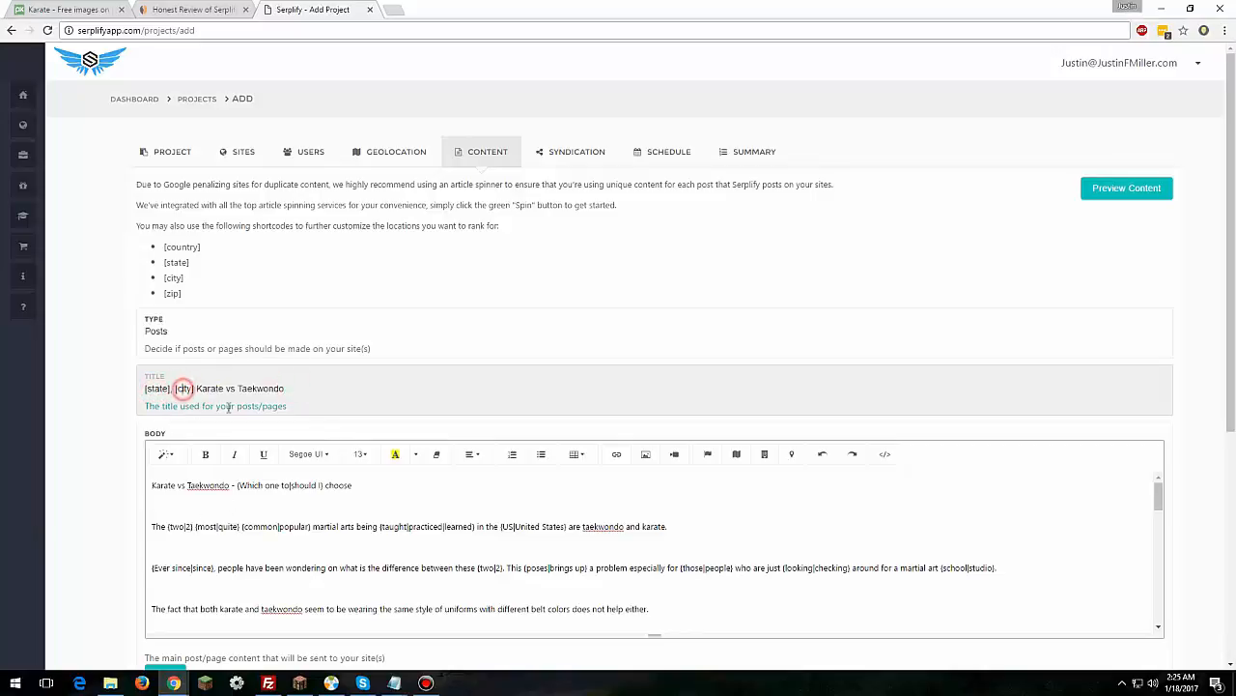
double_click(210, 388)
left_click(212, 388)
left_click_drag(224, 388, 115, 384)
left_click(292, 386)
scroll(682, 436, "down", 2)
scroll(682, 437, "up", 2)
Step: Preview the post content, examine the title shortcodes and spun body text, and close the preview
left_click(1126, 187)
left_click_drag(205, 150, 378, 255)
left_click(459, 420)
left_click_drag(221, 101, 169, 102)
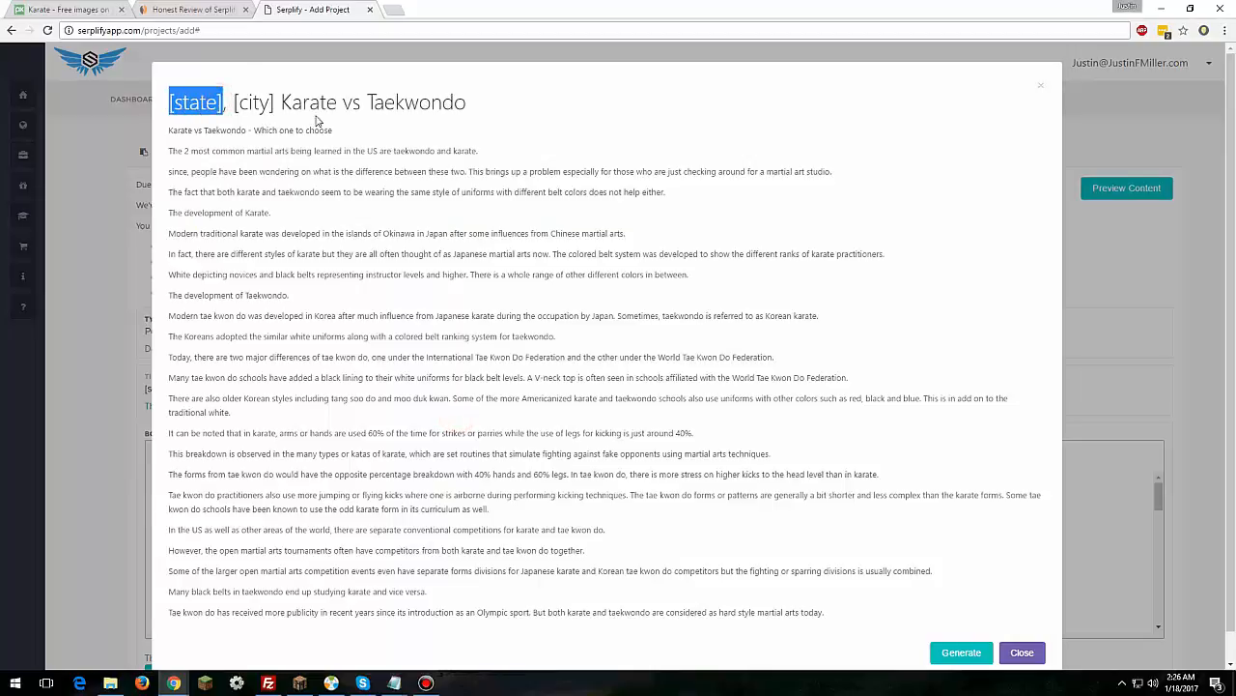
left_click(277, 105)
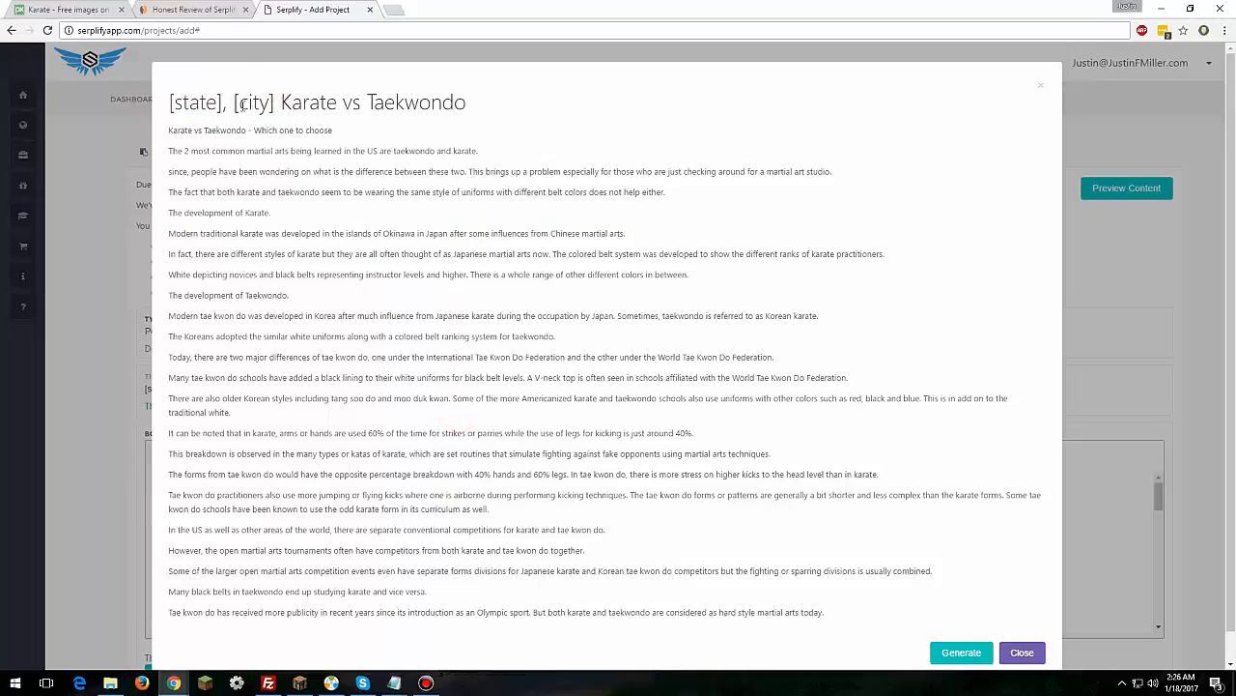
left_click_drag(221, 104, 226, 102)
left_click(1022, 652)
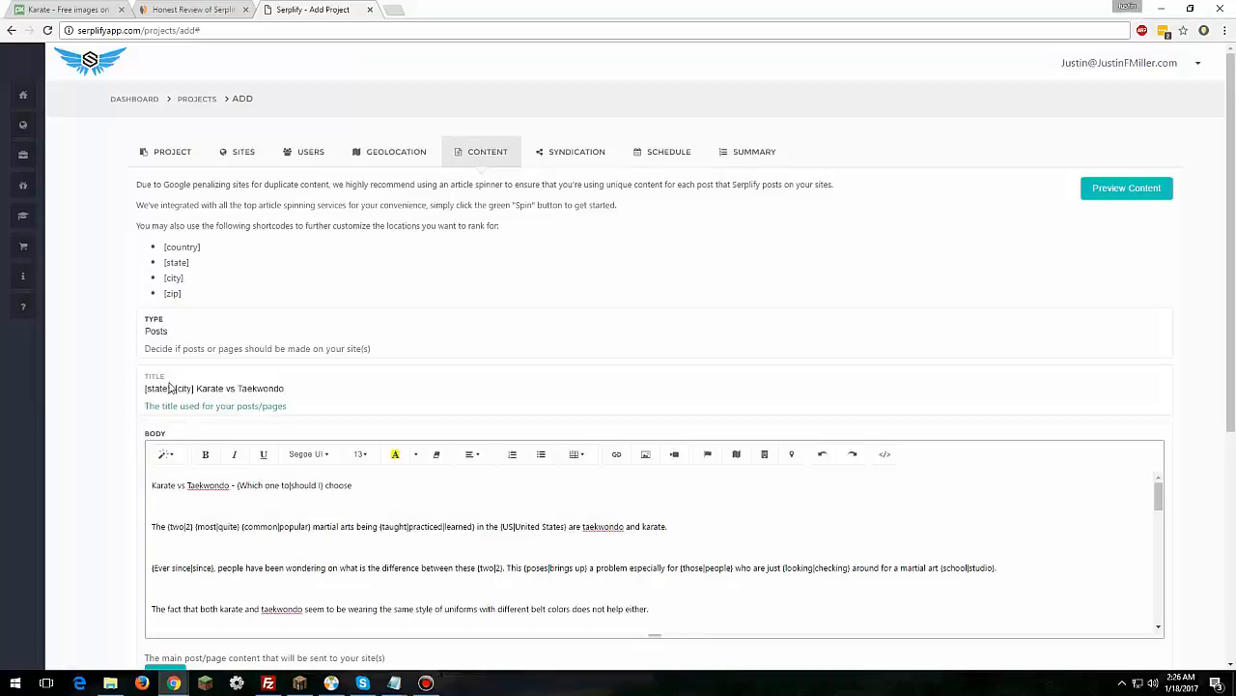
Step: Reorder the title's location shortcodes so it reads "[city], [state] Karate vs Taekwondo"
left_click_drag(171, 389, 126, 394)
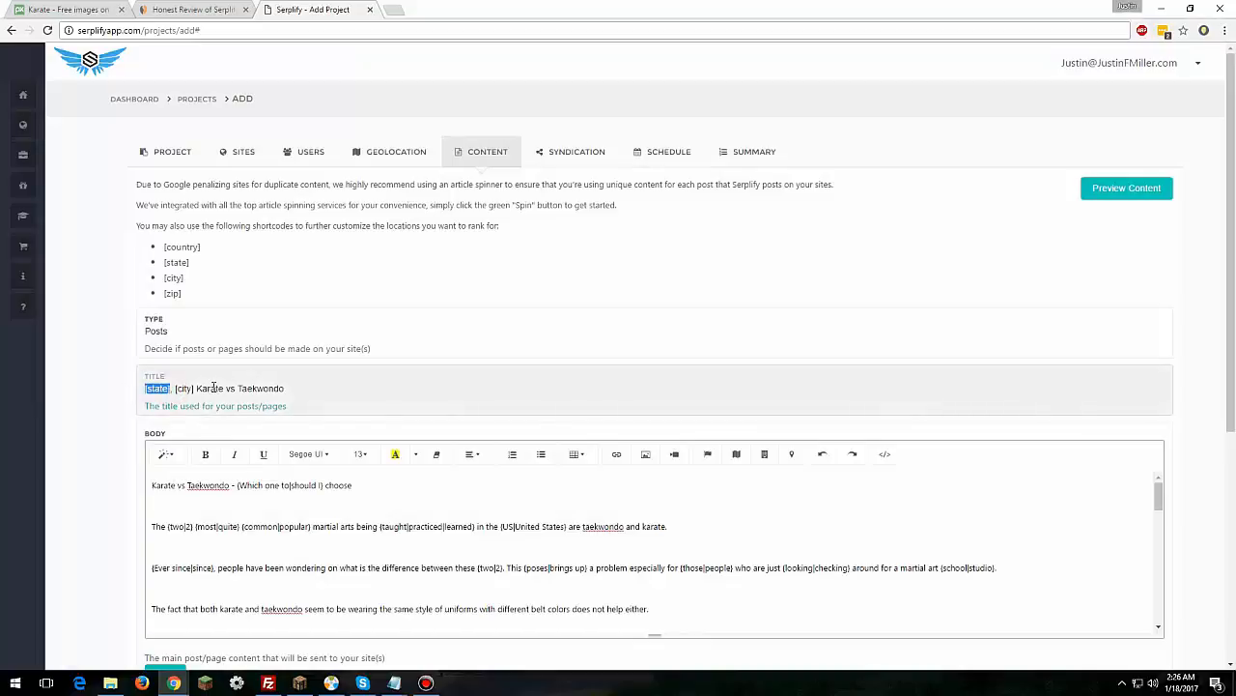
key("Delete")
key("Delete")
type("[city")
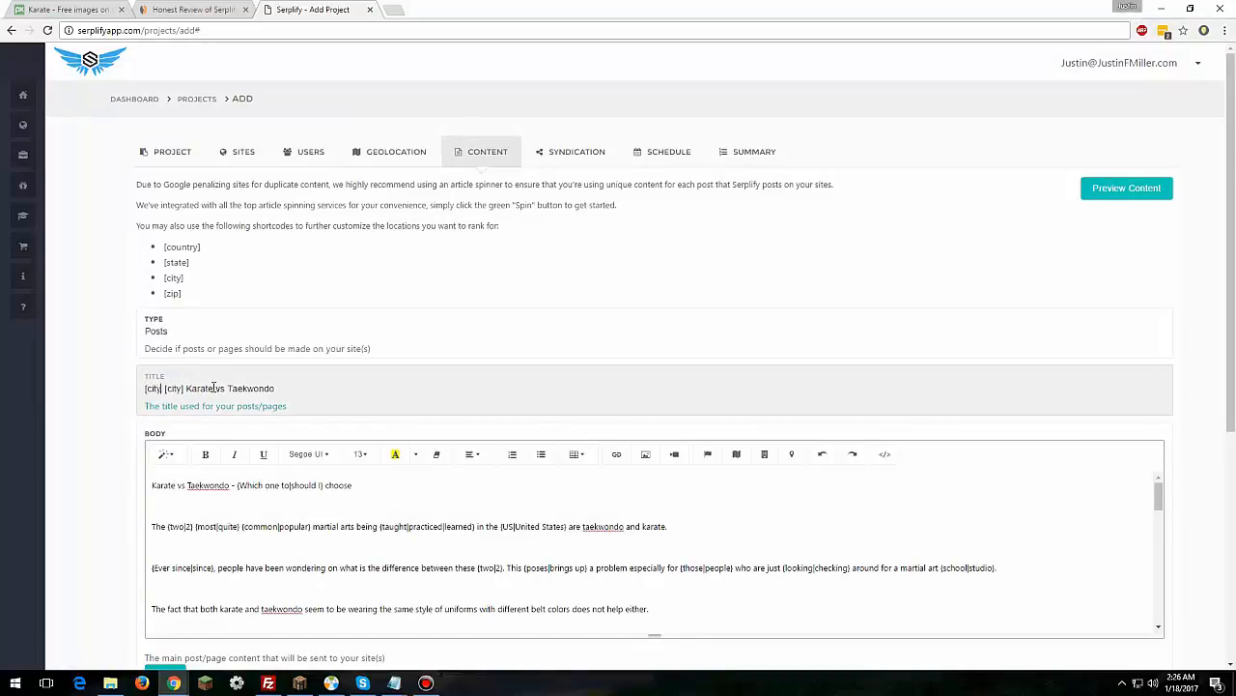
type("],")
key("shift+Right")
key("shift+Right")
key("shift+Right")
key("shift+Right")
key("shift+Right")
key("shift+Right")
type("[state]")
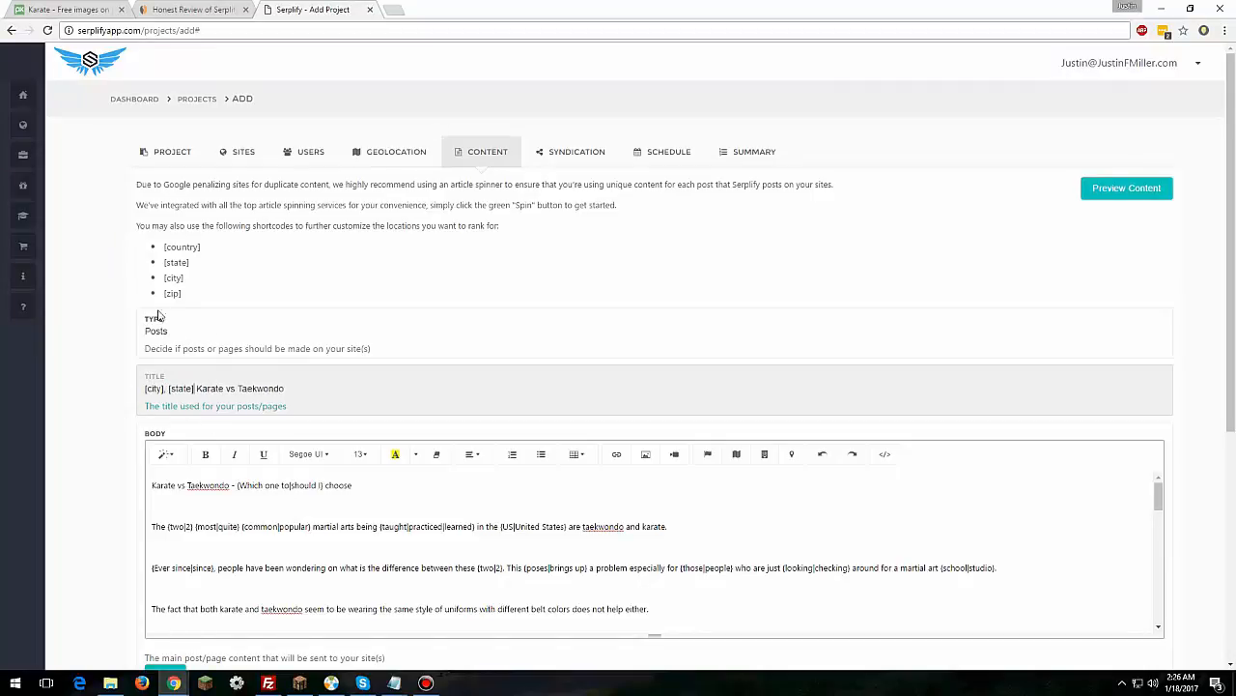
Step: Preview the content with the reordered title, generate another spun variation of the article, and close the preview
left_click(1111, 191)
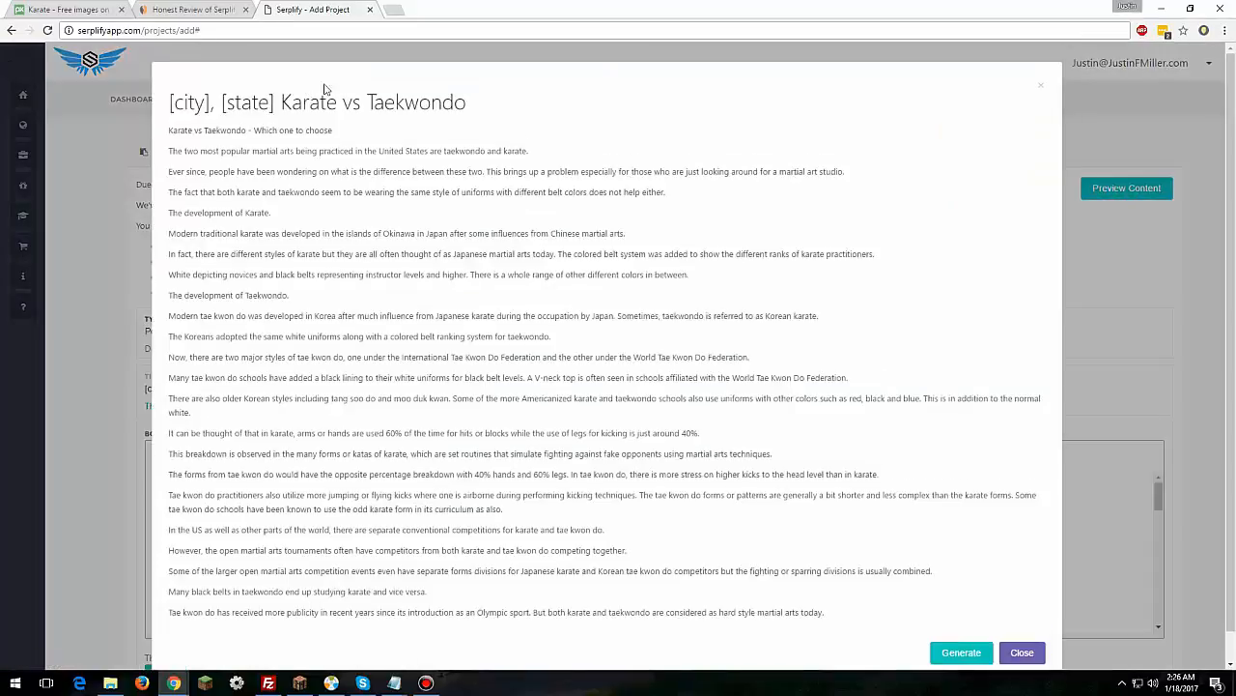
left_click_drag(224, 150, 466, 394)
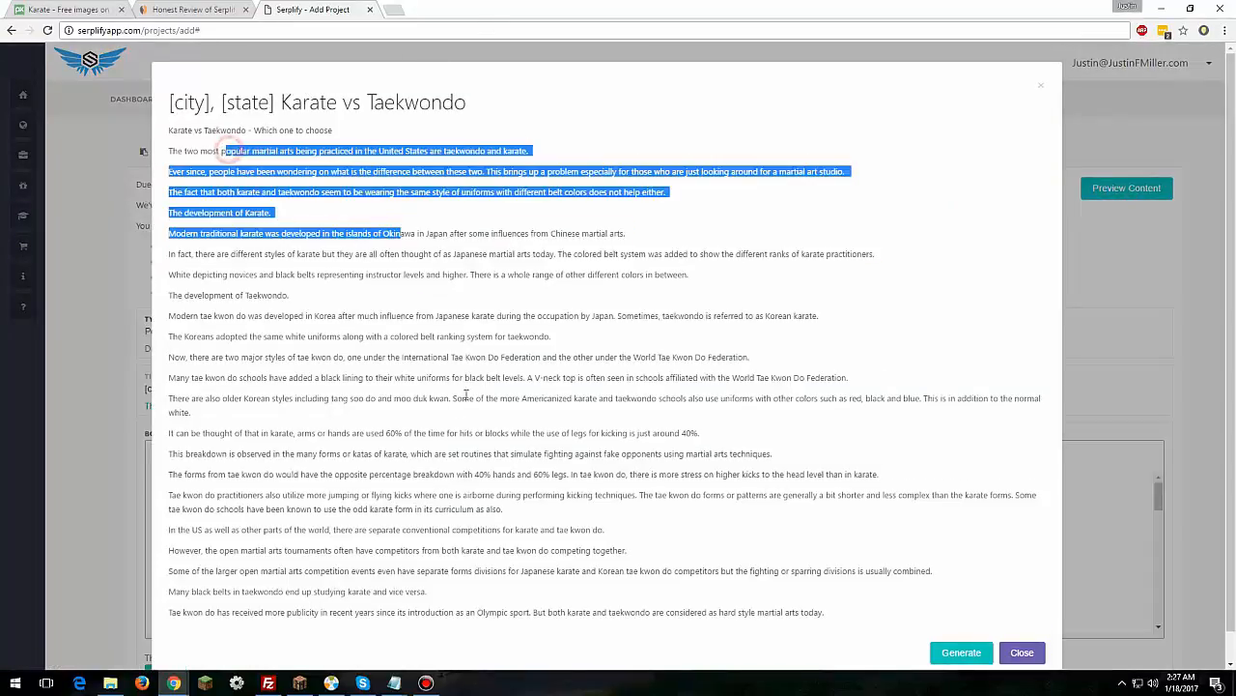
left_click(467, 394)
scroll(464, 406, "down", 1)
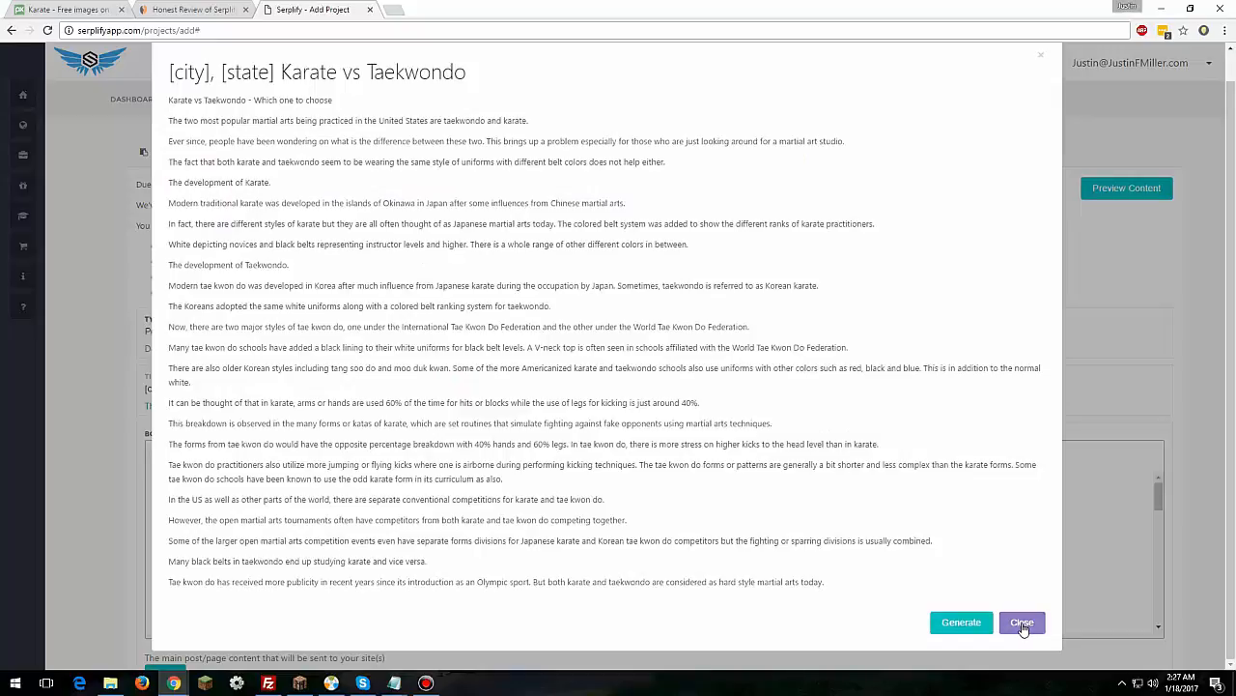
left_click(961, 622)
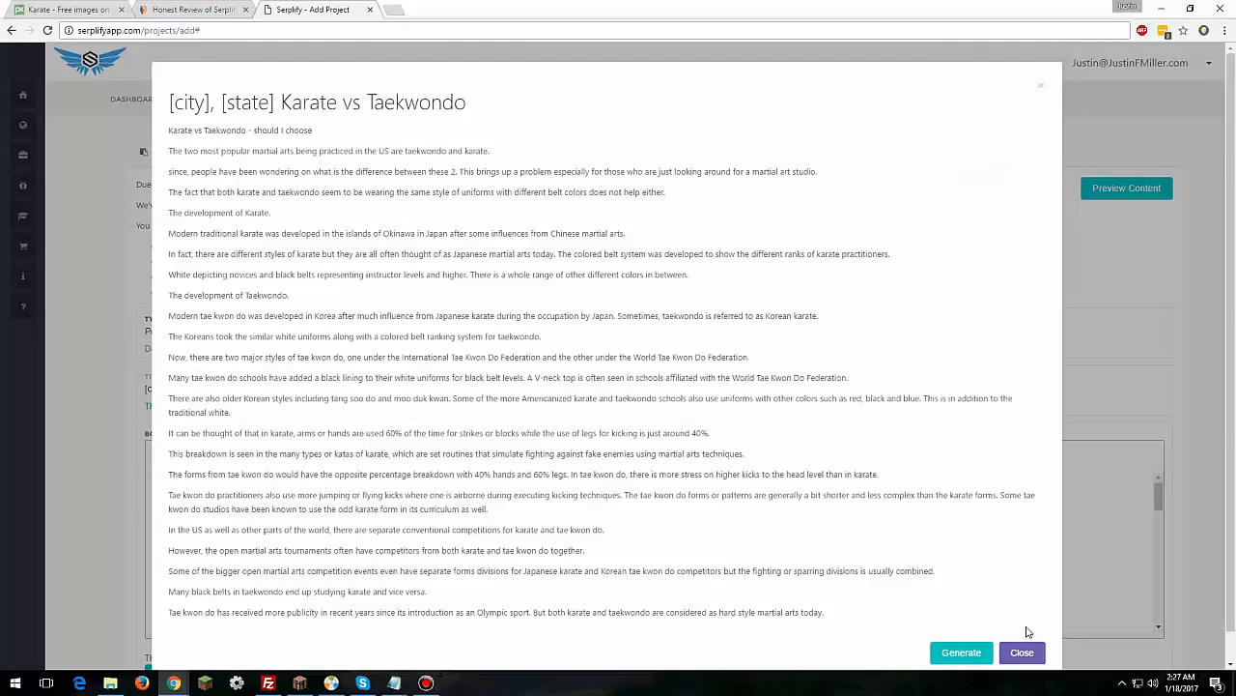
left_click(1022, 652)
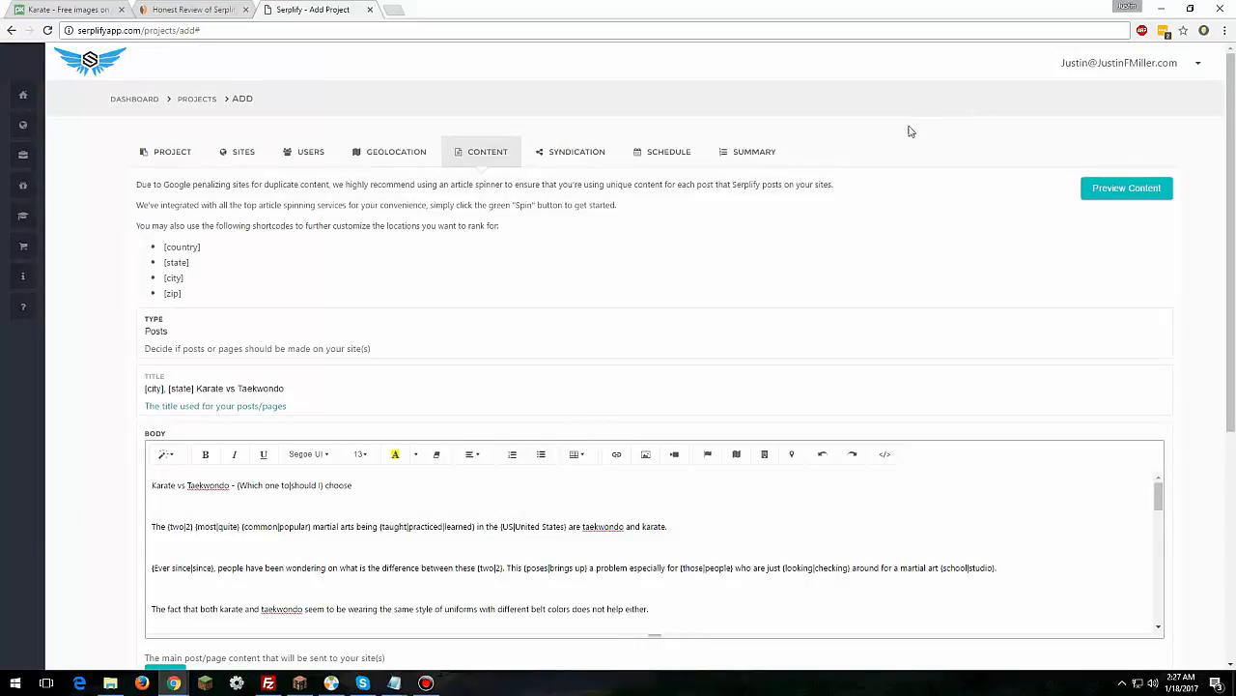
Step: Look at the Dynamic Images selection for the post and close it
scroll(1045, 326, "down", 3)
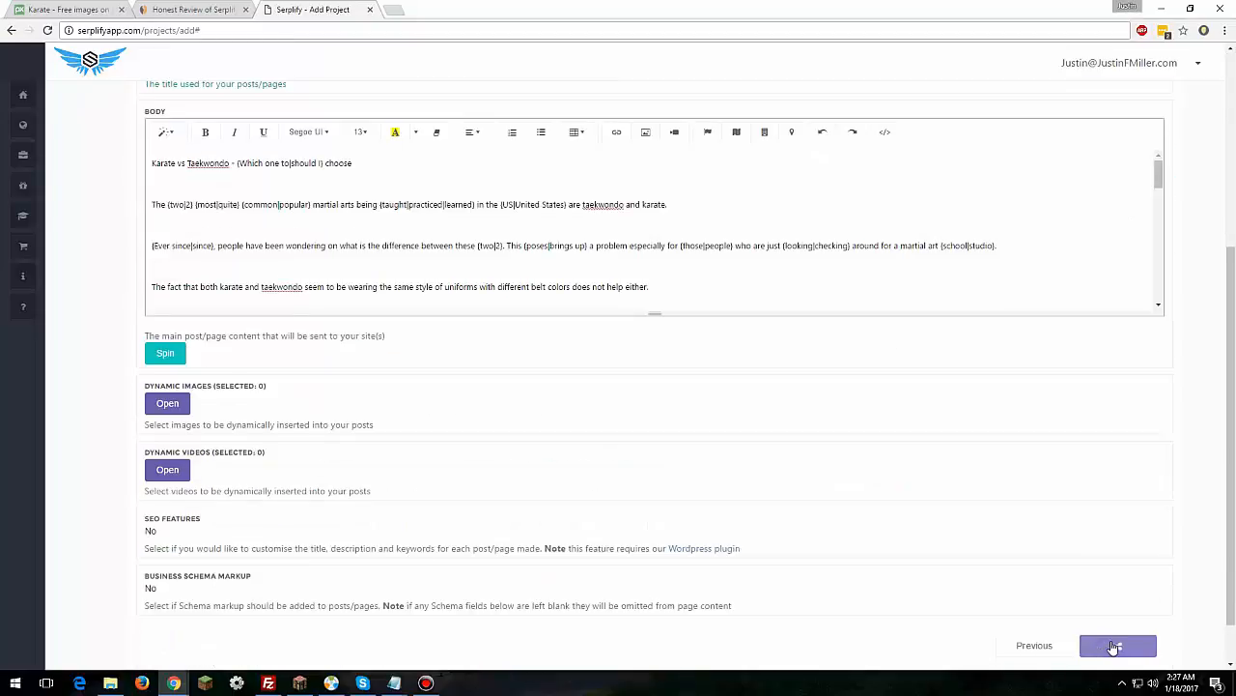
left_click(182, 406)
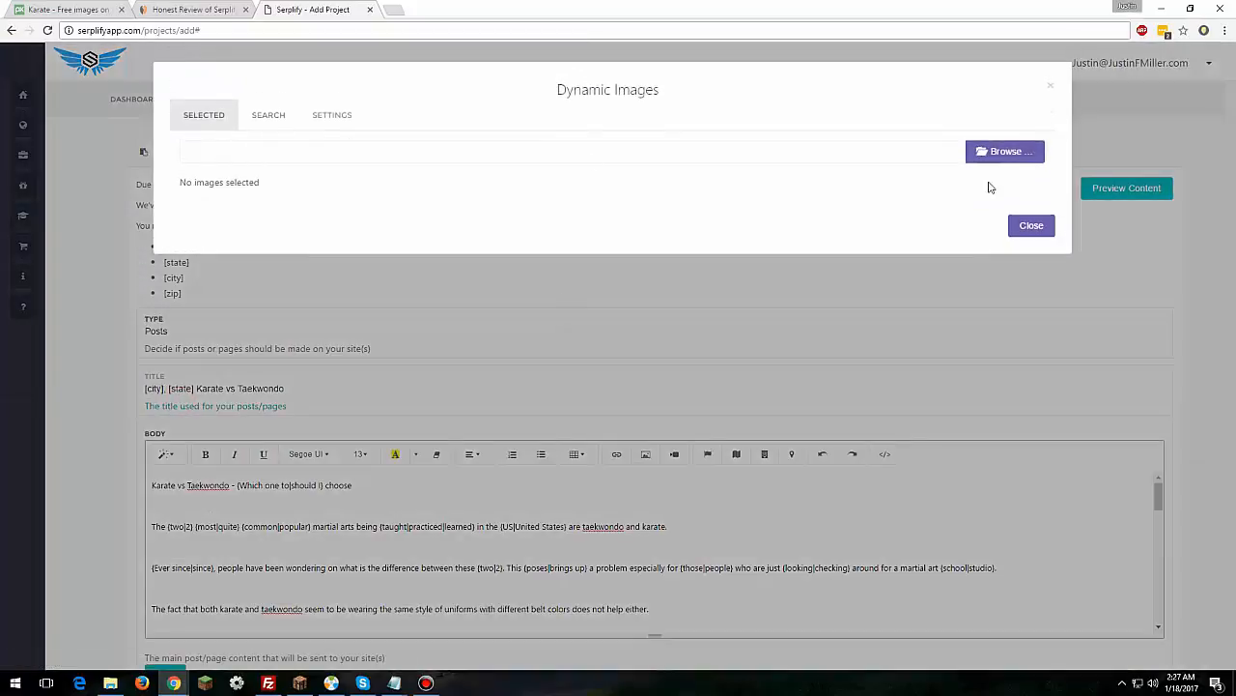
left_click(1035, 225)
Step: Switch to the Pixabay search results and browse the free karate images
left_click_drag(88, 10, 346, 24)
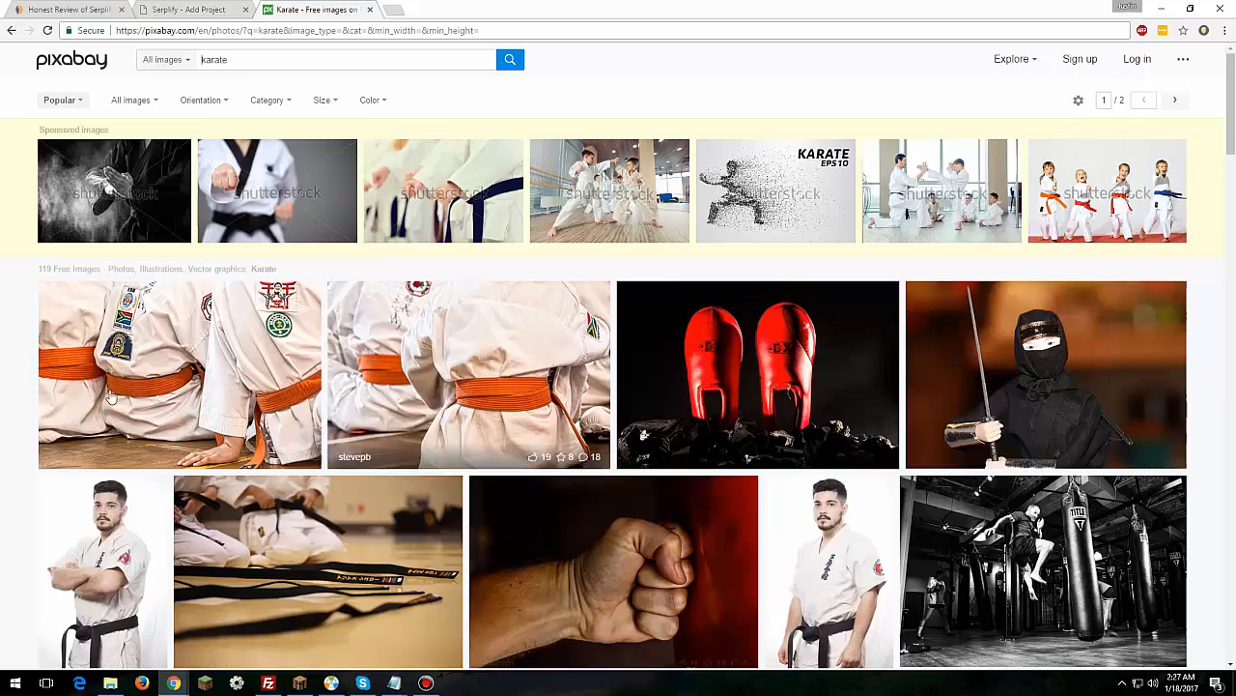
scroll(650, 374, "down", 2)
scroll(650, 374, "down", 12)
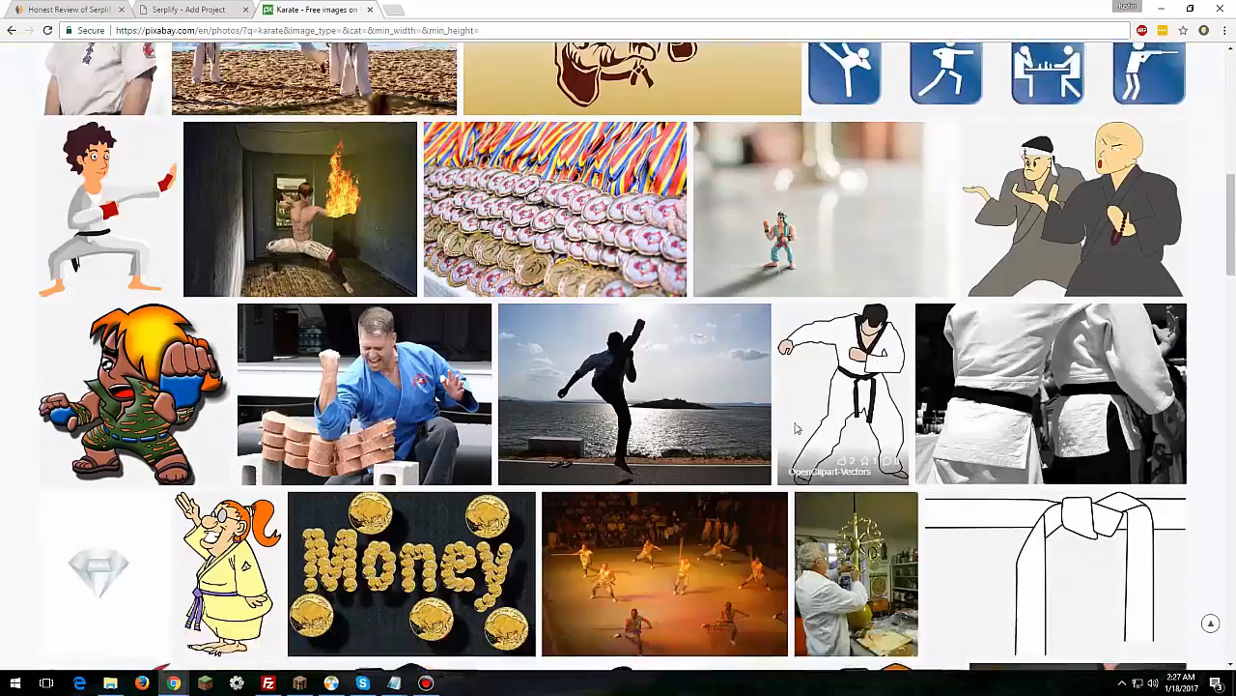
scroll(716, 400, "down", 10)
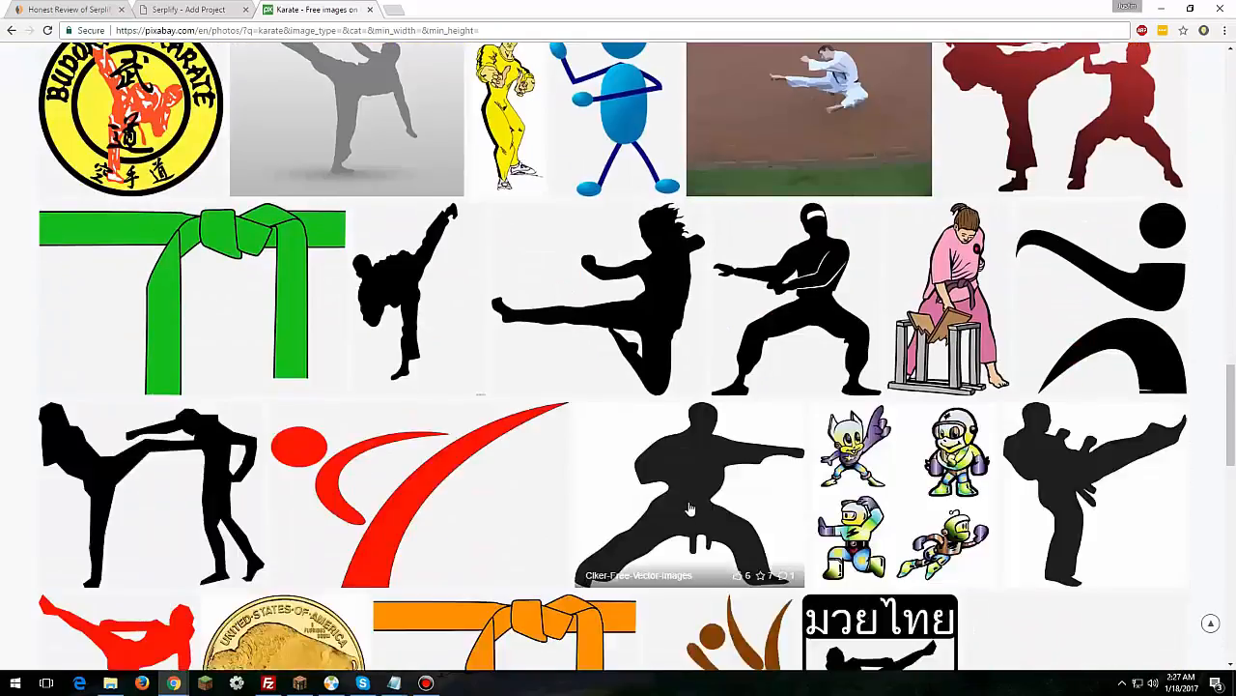
Step: Switch back to the Serplify project and look over its title, spun body text and remaining content options
scroll(391, 371, "up", 3)
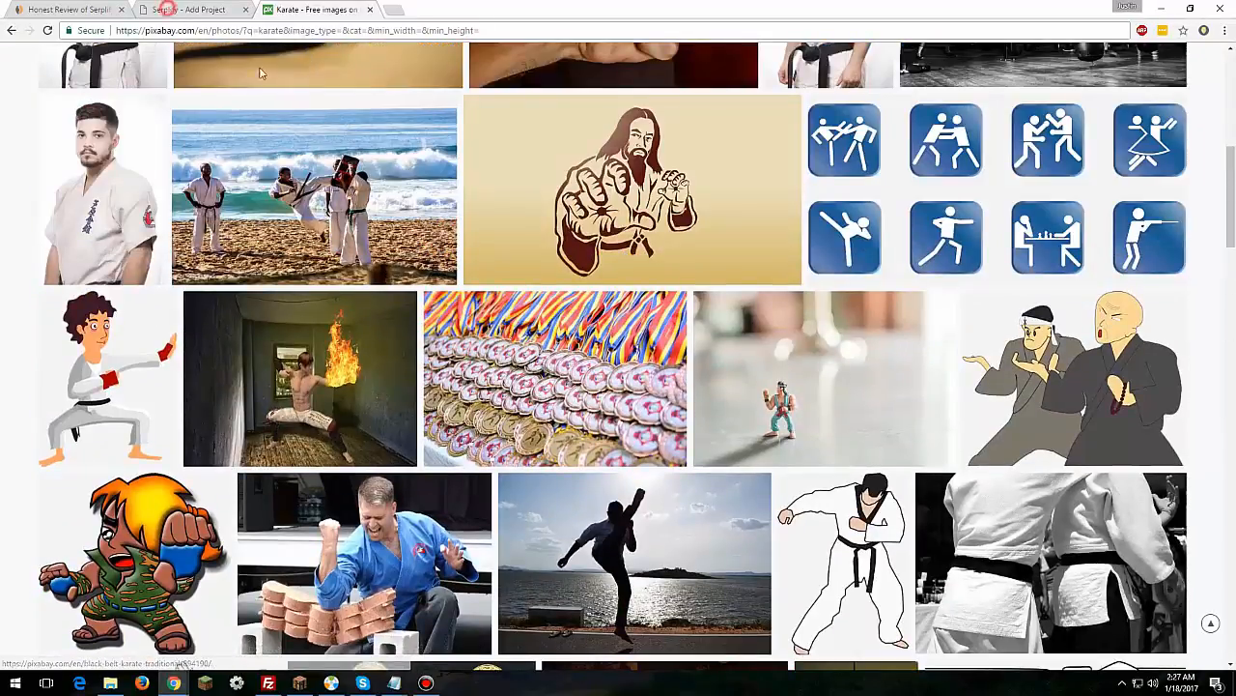
key("ctrl+shift+Tab")
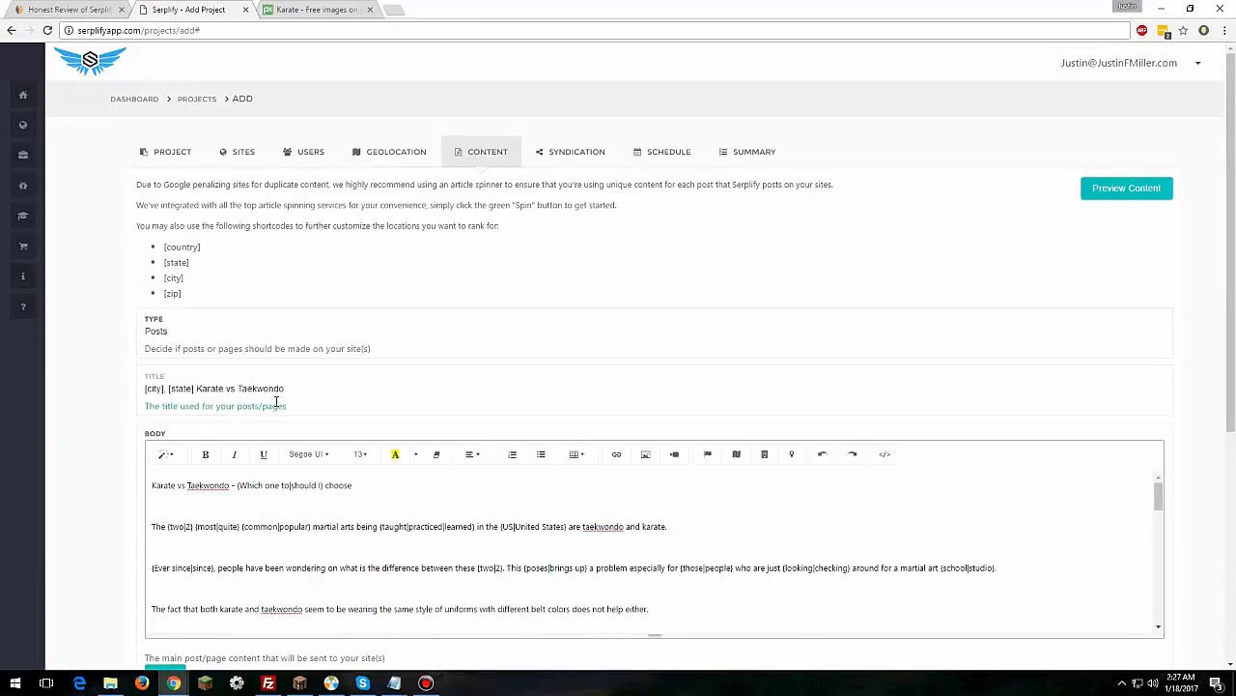
scroll(352, 395, "down", 3)
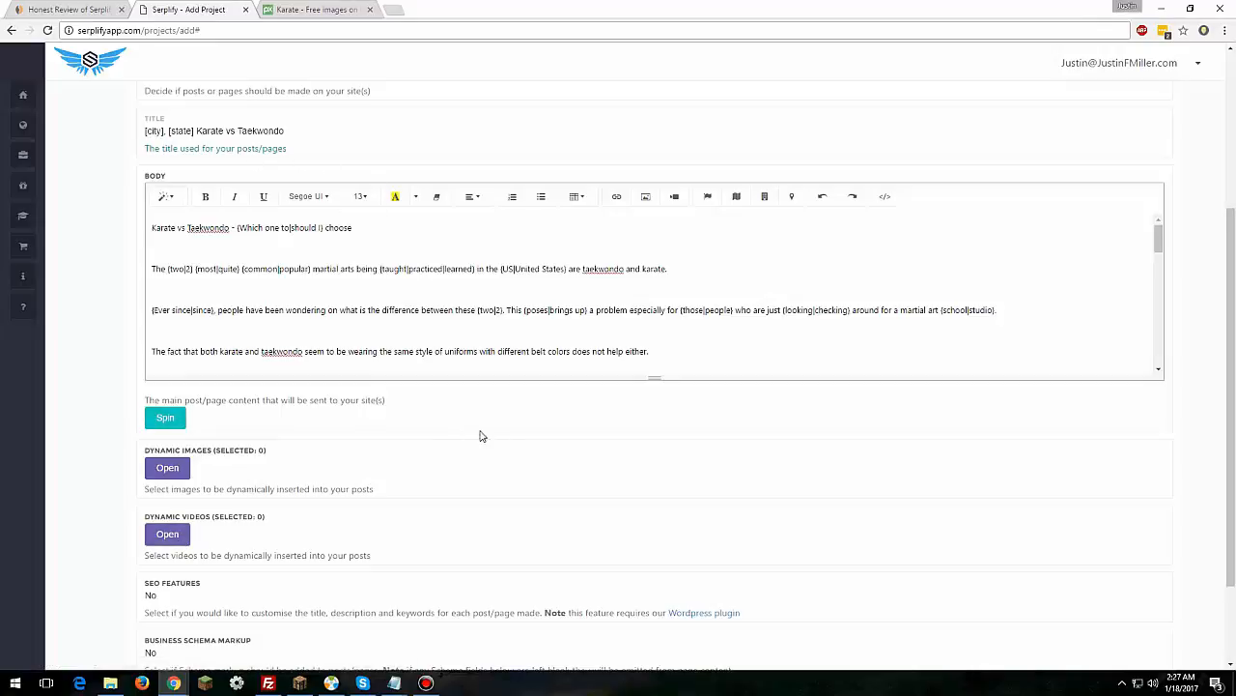
scroll(480, 433, "down", 2)
scroll(1057, 583, "up", 5)
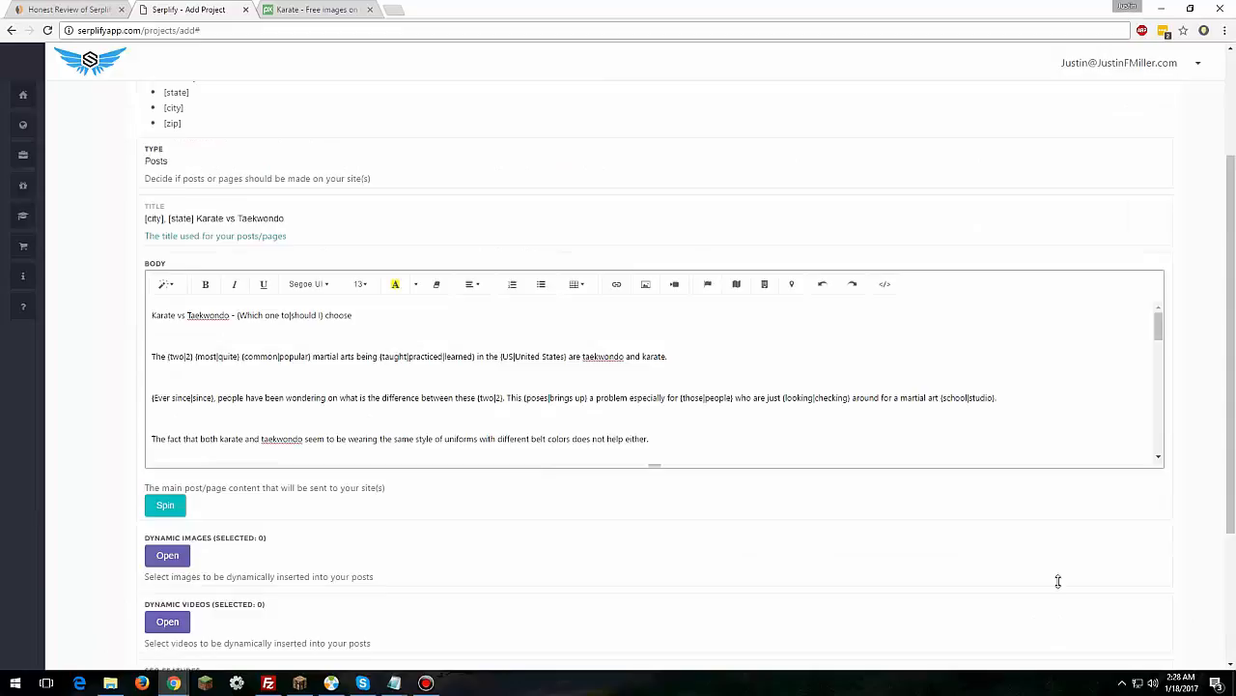
scroll(1090, 573, "down", 5)
scroll(1105, 597, "down", 3)
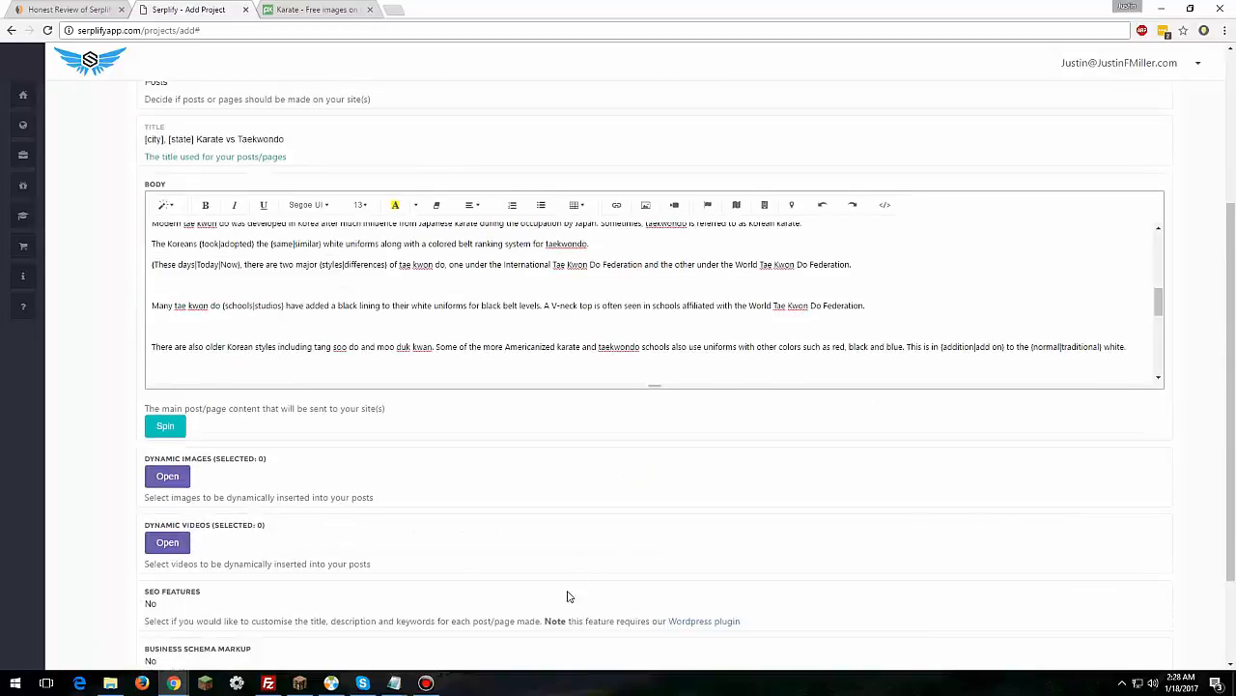
scroll(569, 593, "up", 4)
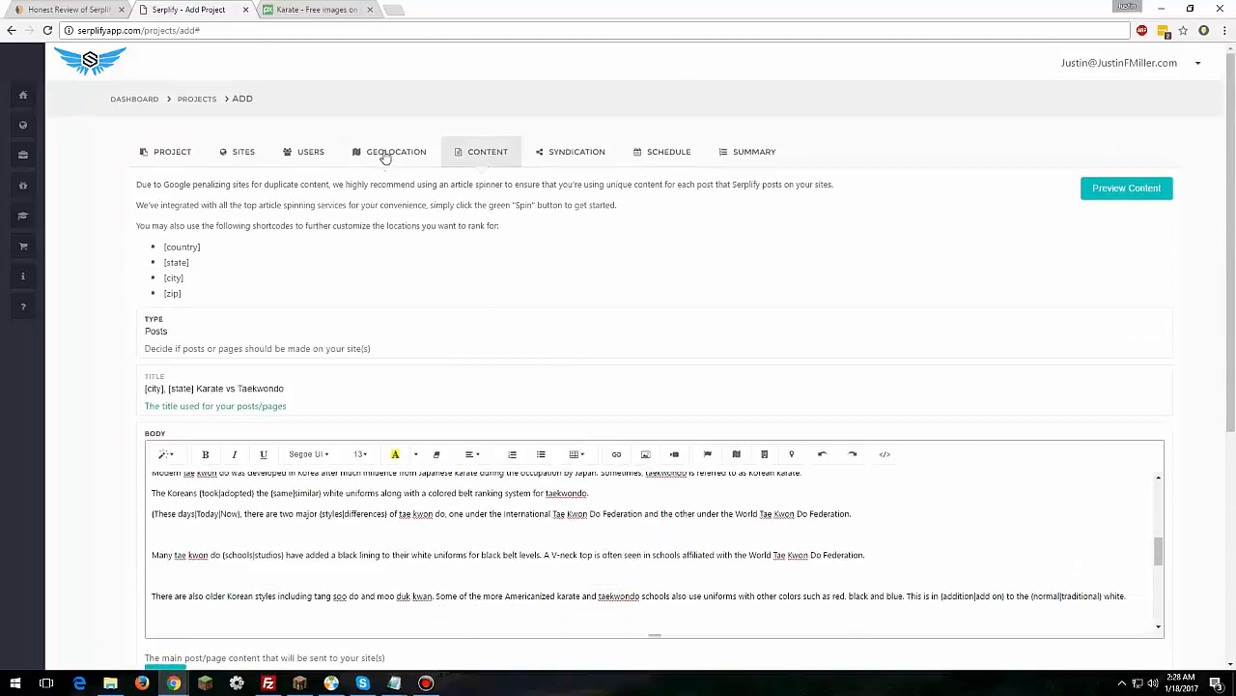
scroll(1125, 552, "down", 4)
scroll(1110, 527, "down", 3)
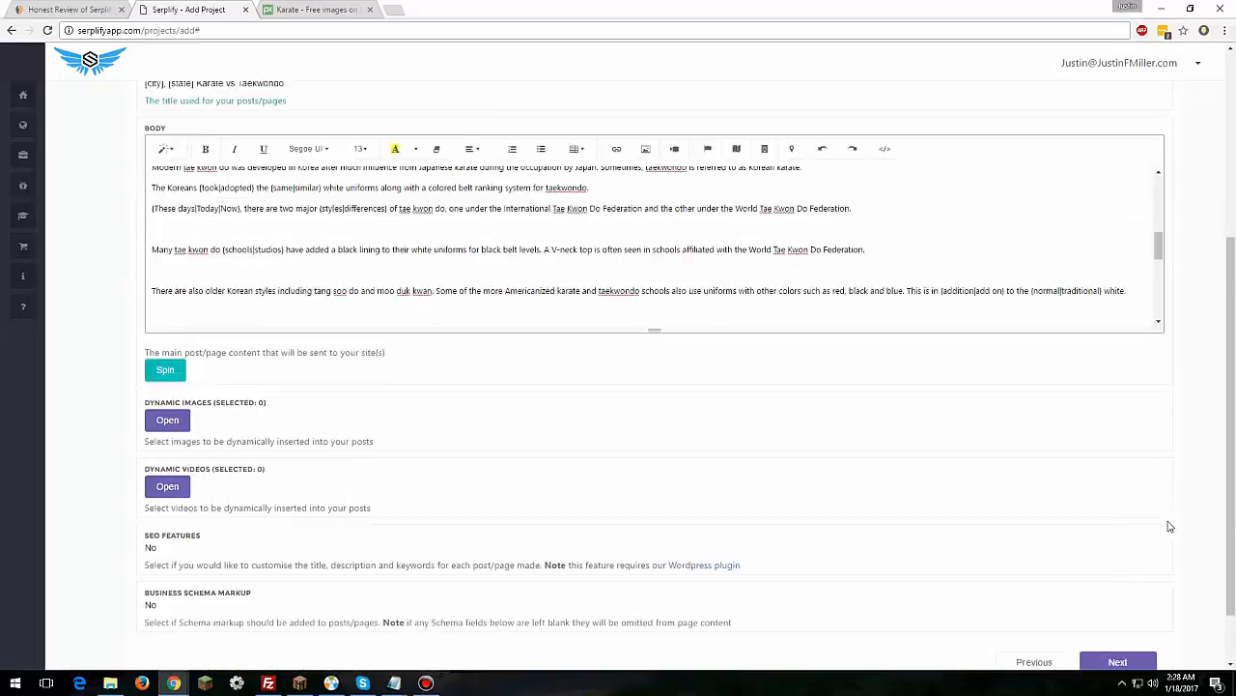
Step: Continue past the content and syndication settings with syndication left off, and set the schedule's total maximum posts to 50
left_click(1111, 586)
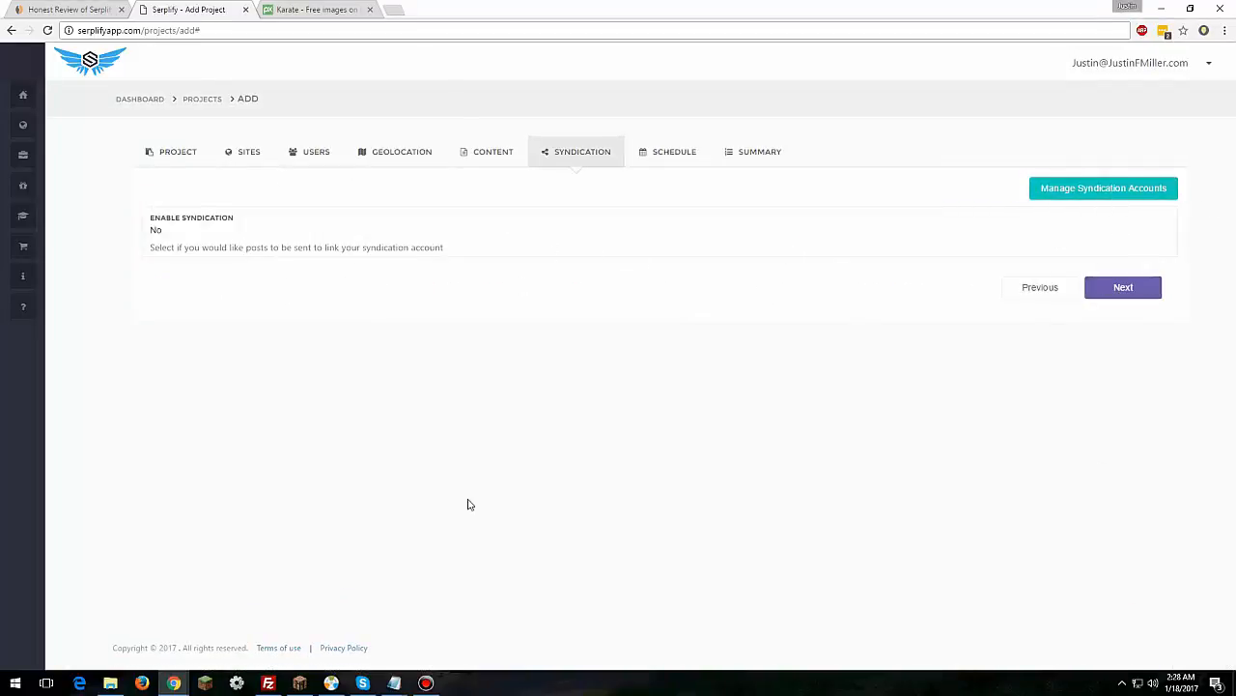
left_click(1126, 288)
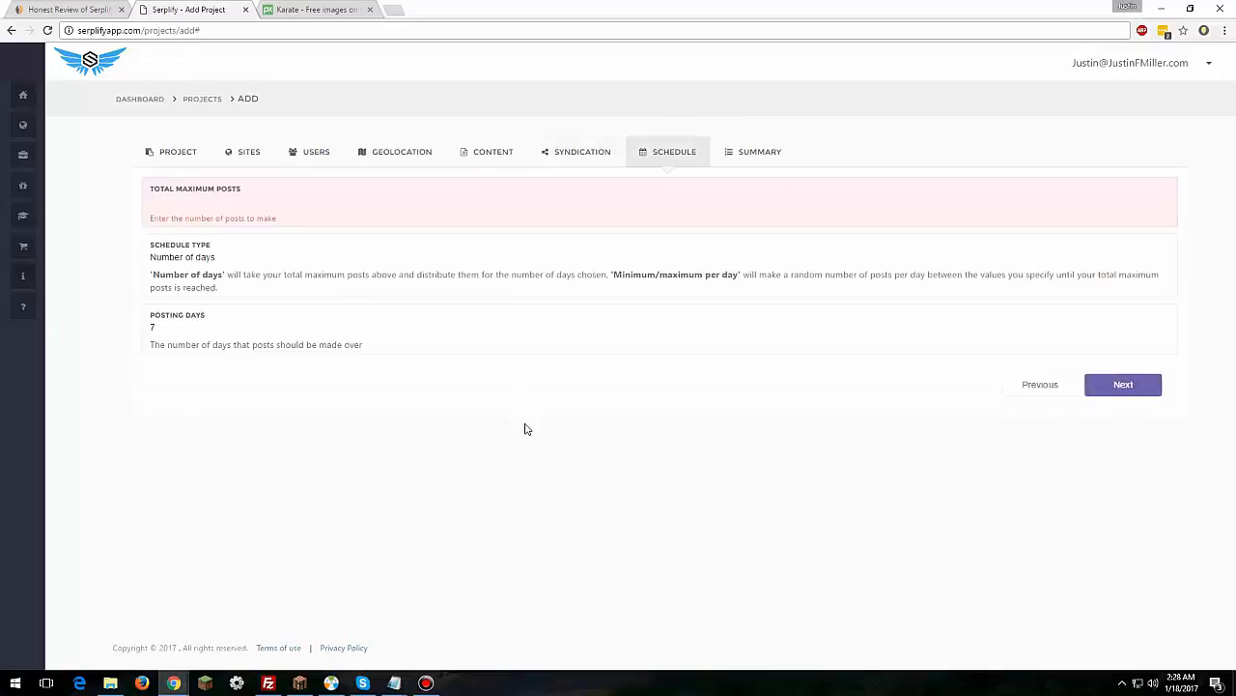
left_click(214, 201)
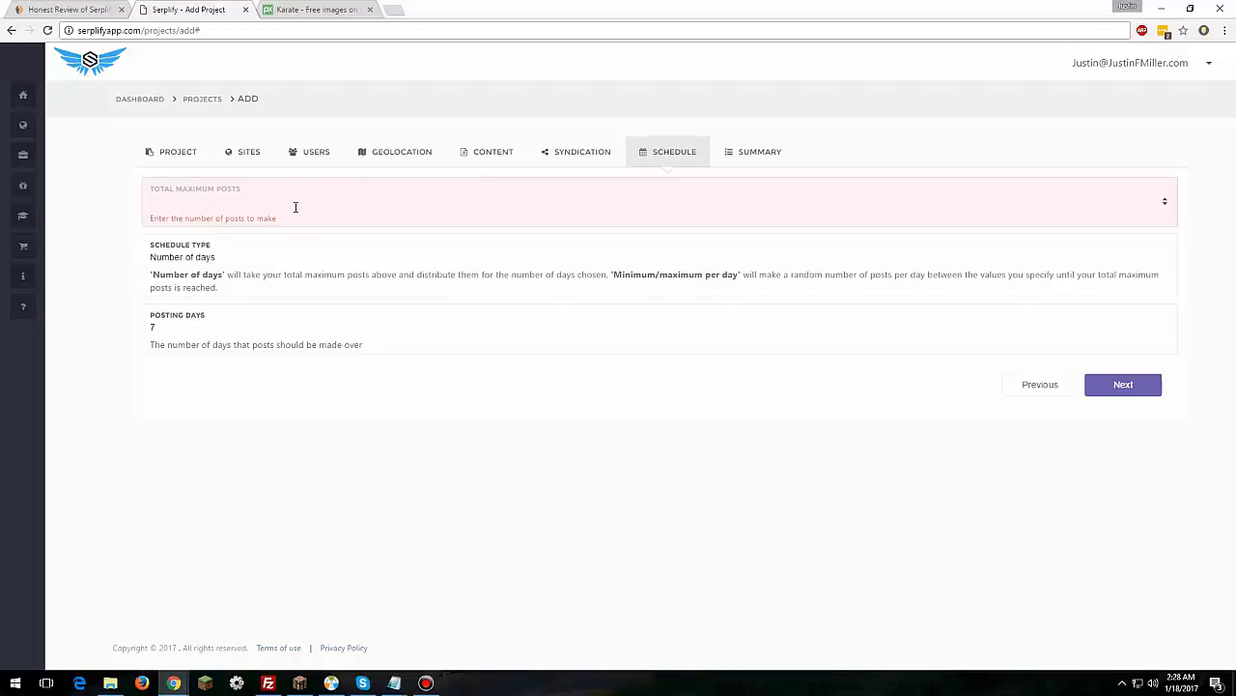
type("50")
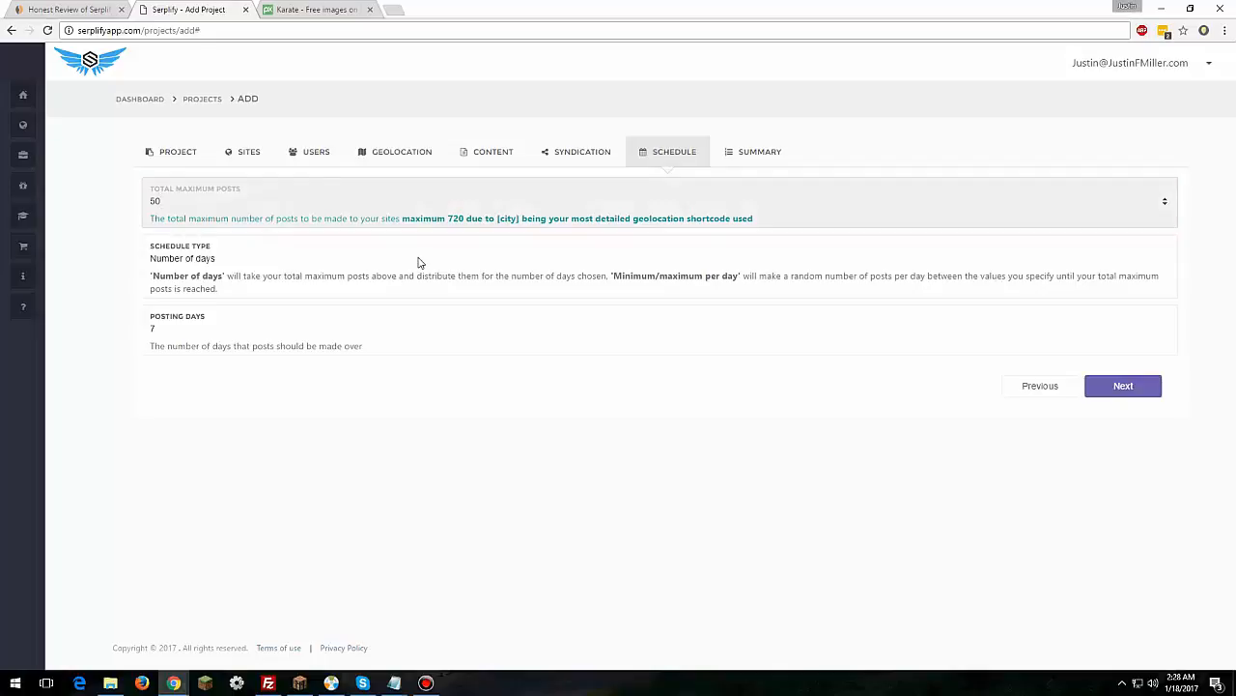
Step: Keep the schedule type as Number of days, set the posting days to 14, and continue to the project summary
left_click(267, 263)
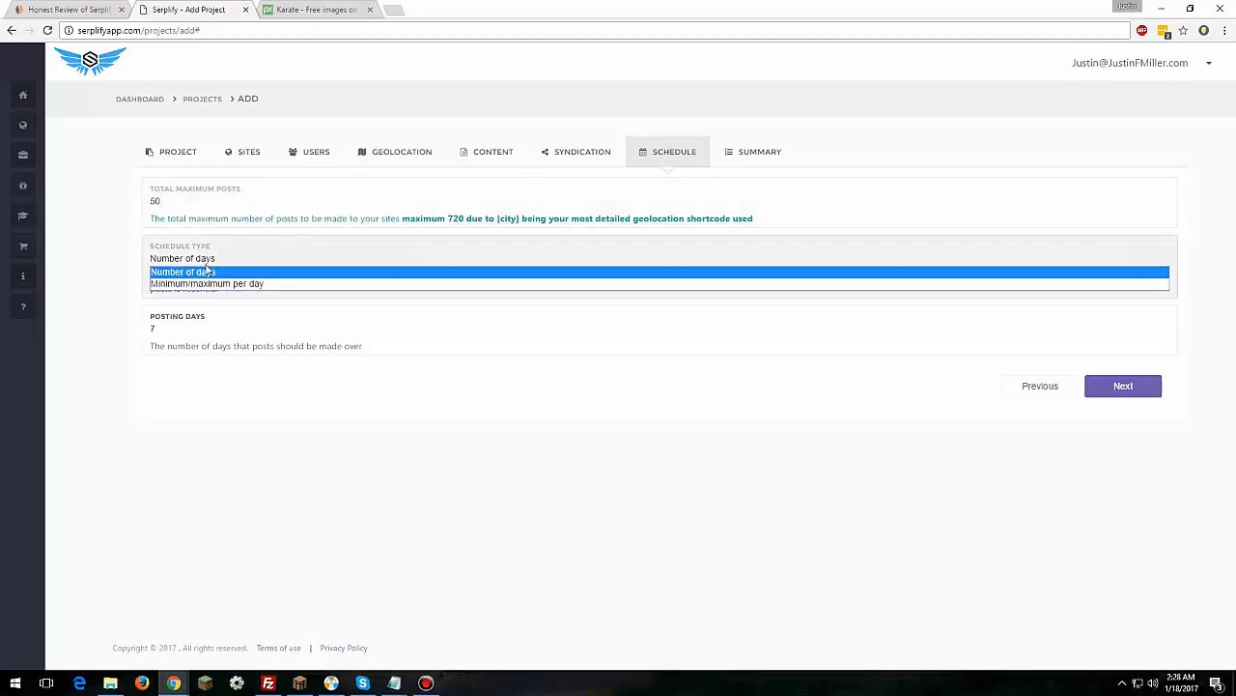
left_click(210, 272)
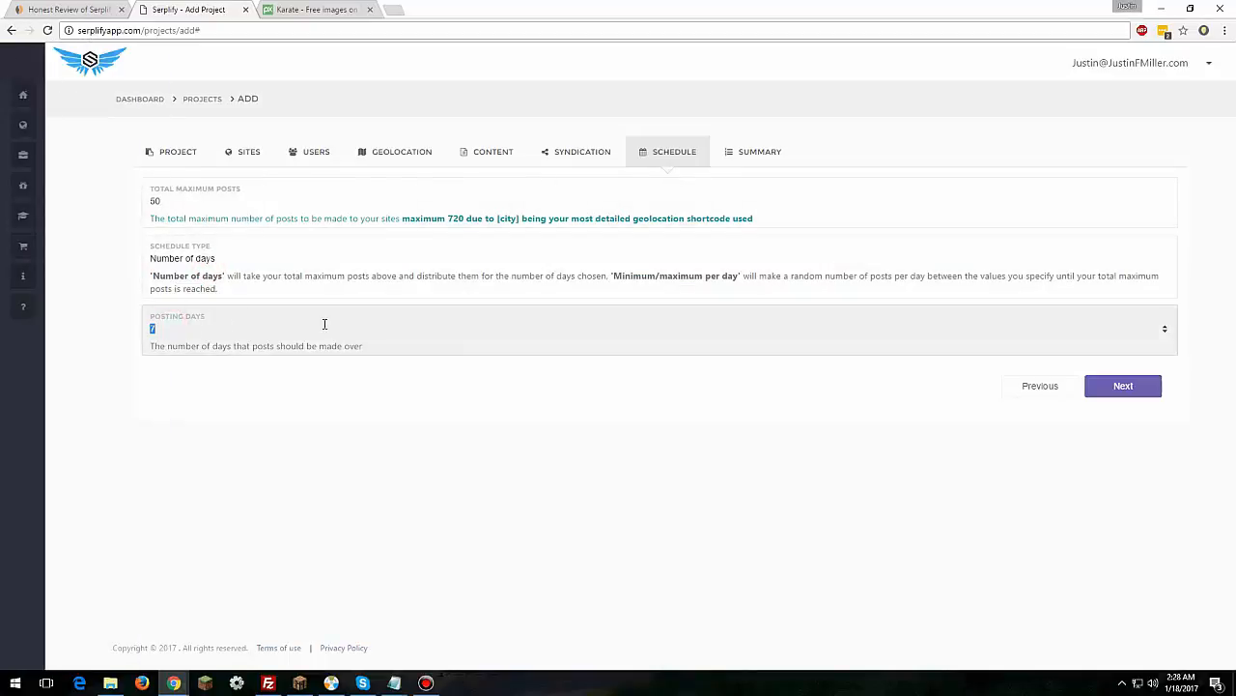
type("14")
left_click(1122, 385)
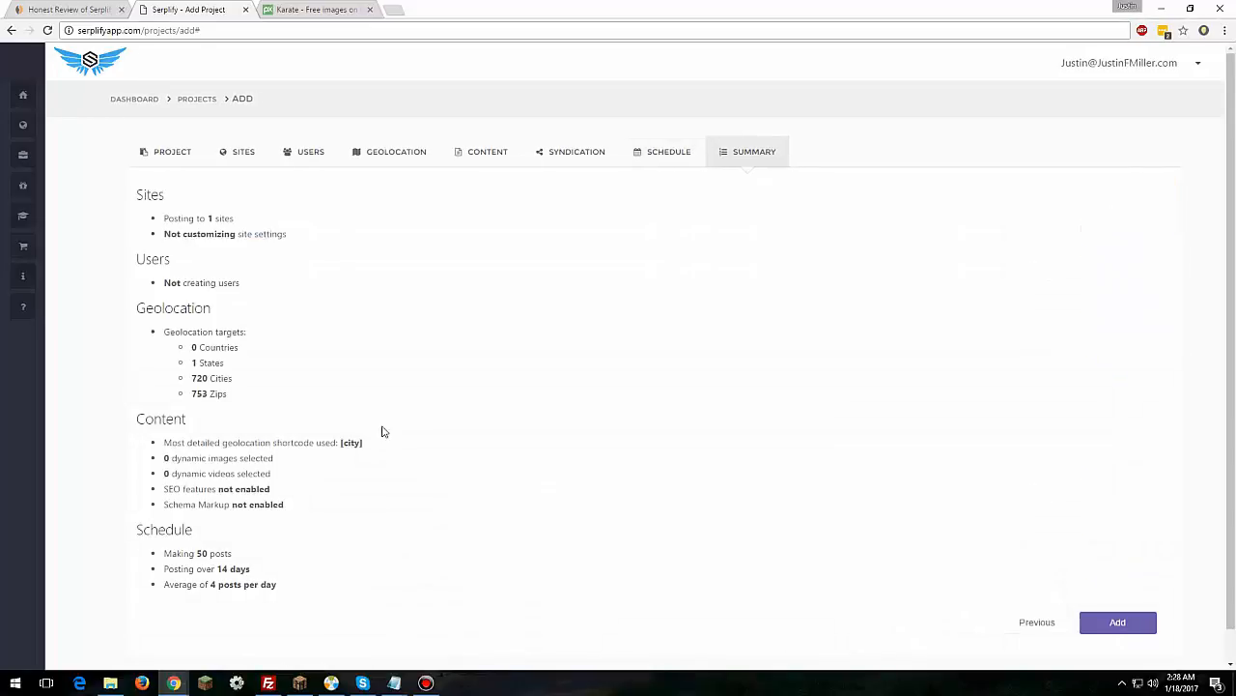
Step: Review the sites, users, geolocation targets and shortcode in the project summary, and add the project
left_click_drag(235, 216, 171, 249)
scroll(217, 392, "down", 1)
left_click_drag(192, 329, 209, 361)
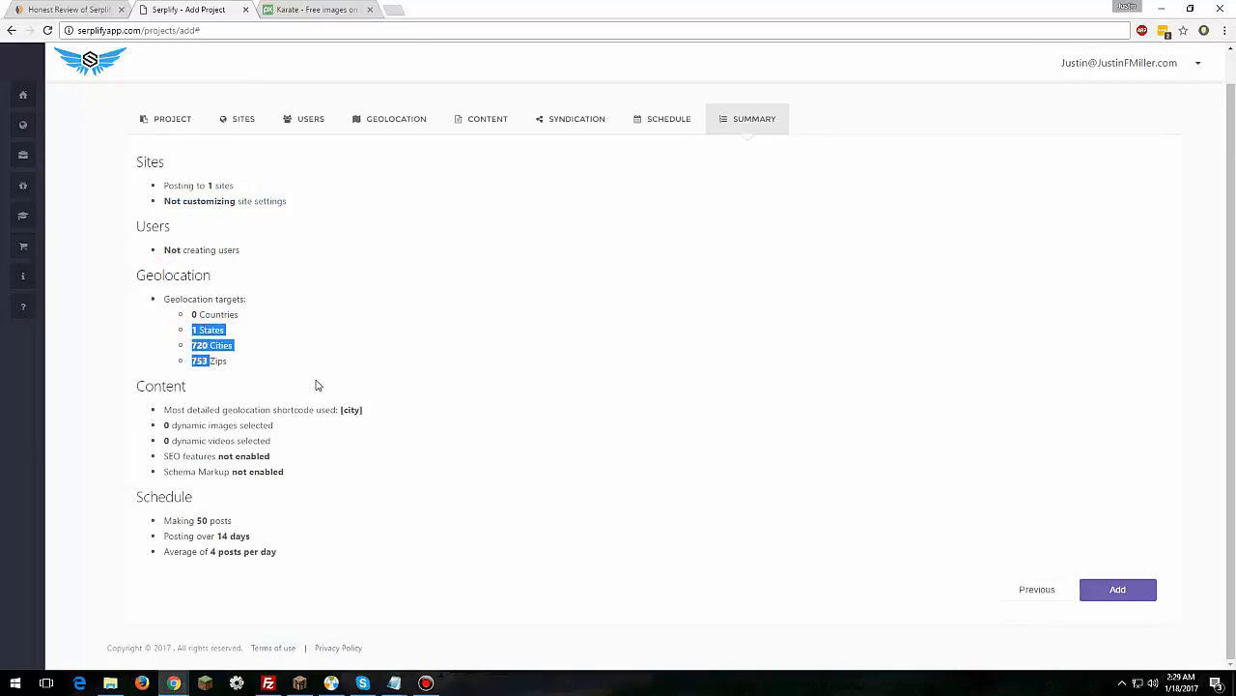
left_click_drag(359, 410, 233, 410)
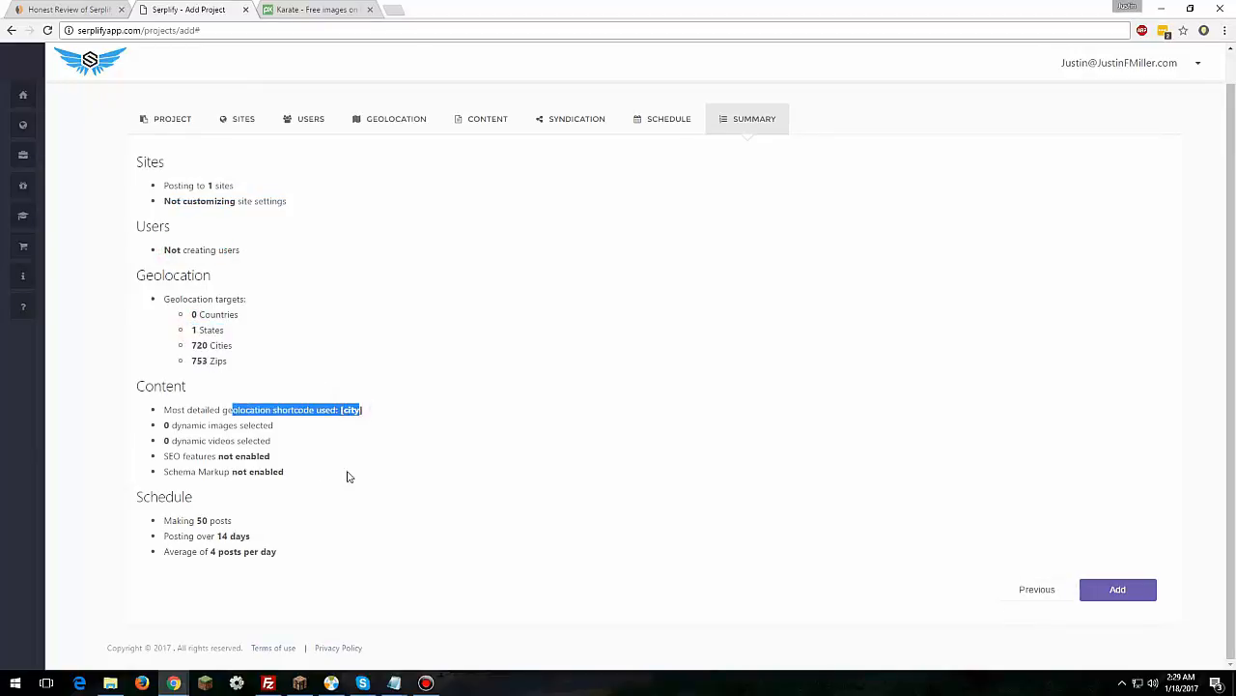
left_click(1118, 591)
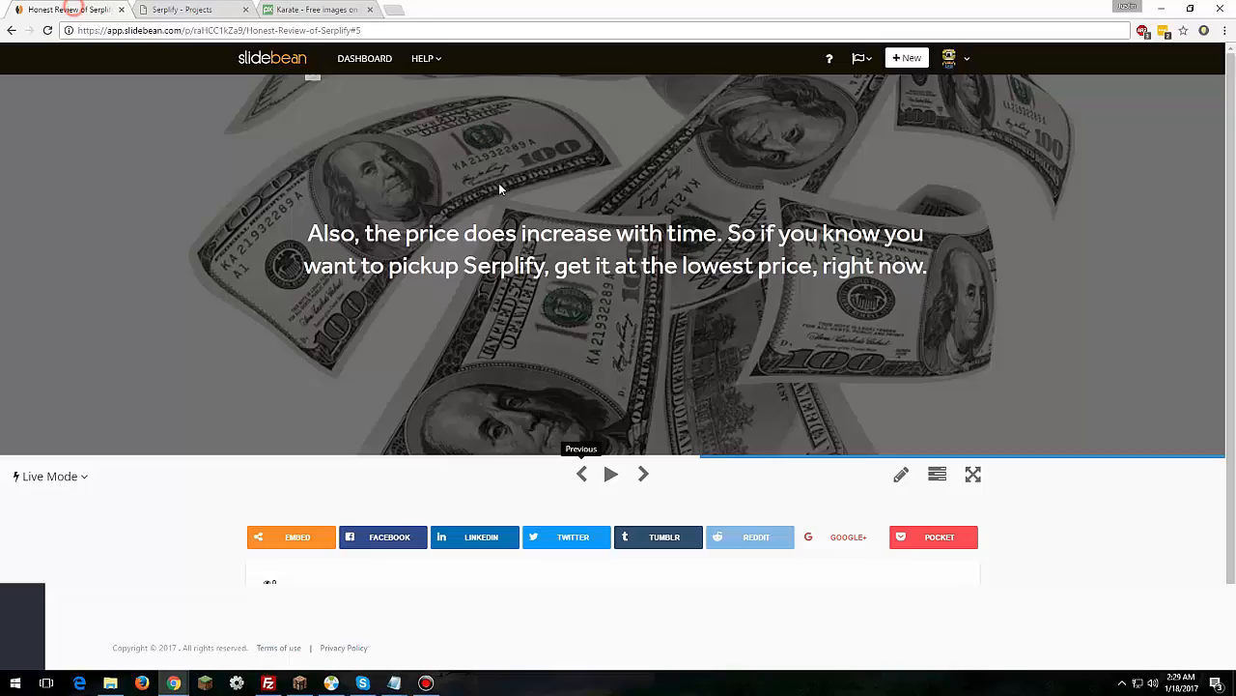
Step: Switch to the Slidebean presentation "Honest Review of Serplify", show it full screen, and advance to the "Do I recommend Serplify?" slide
left_click(78, 12)
left_click(971, 474)
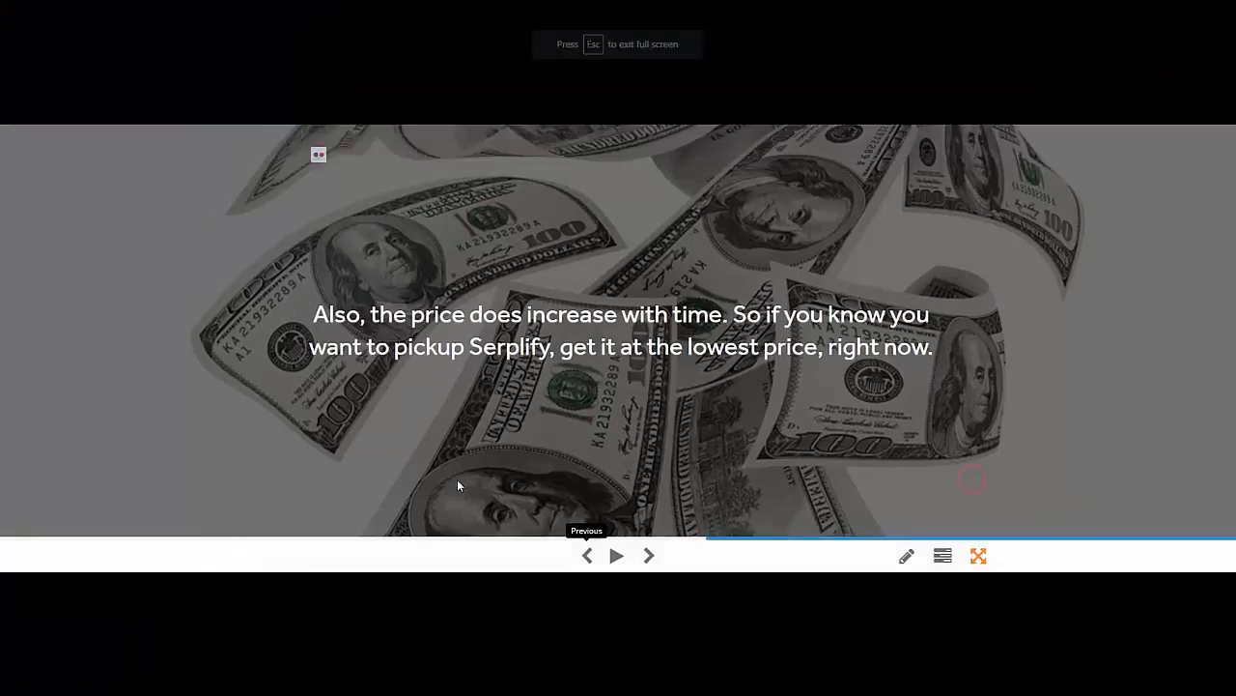
key("Right")
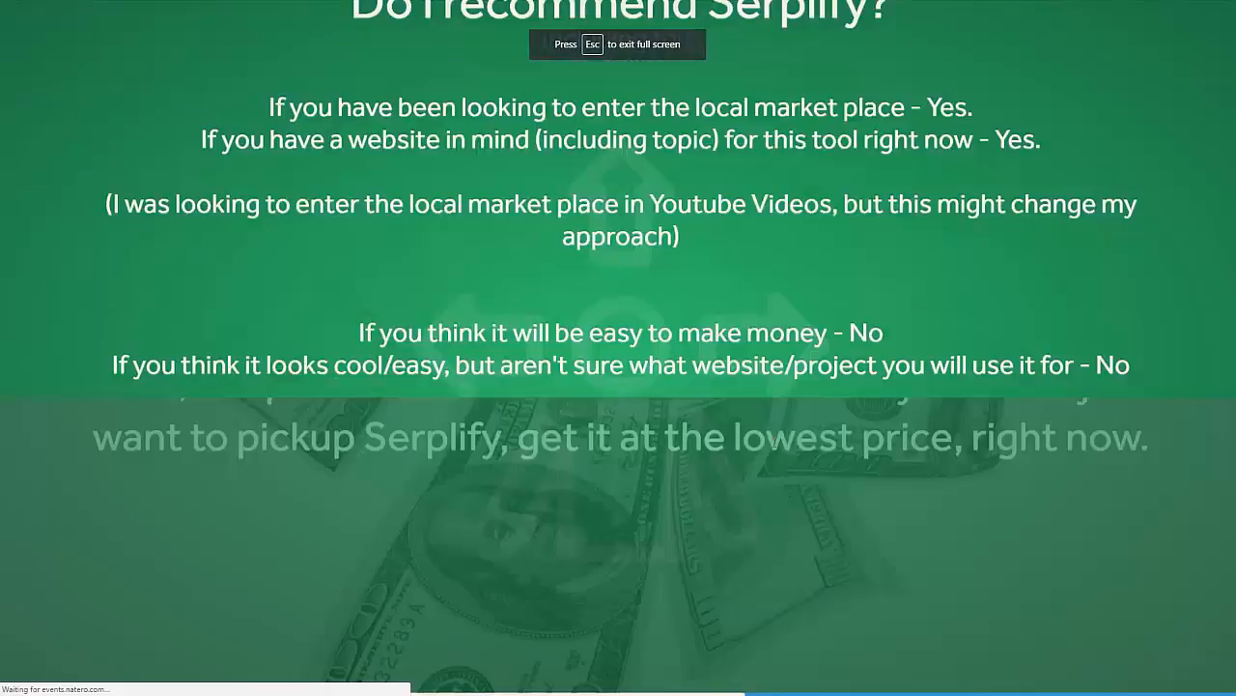